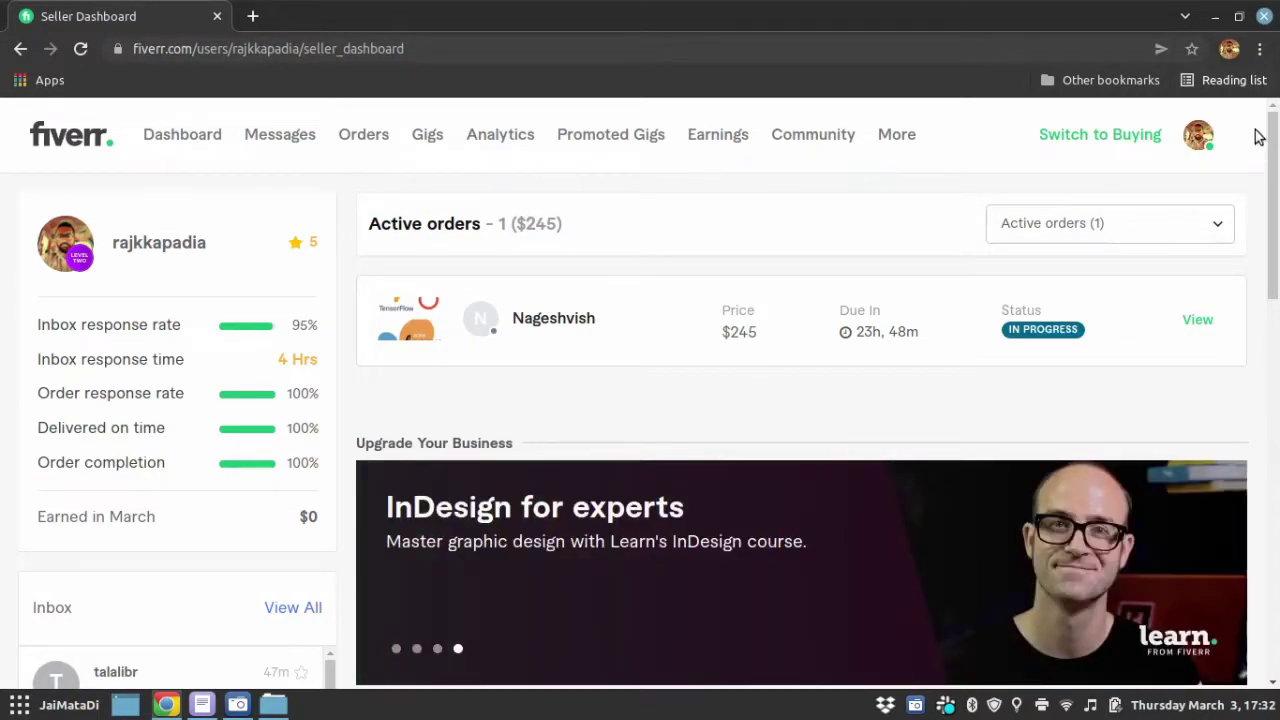
In a new incognito window, search Fiverr for 'dialogflow cx' gigs.
left_click(1260, 48)
left_click(1196, 118)
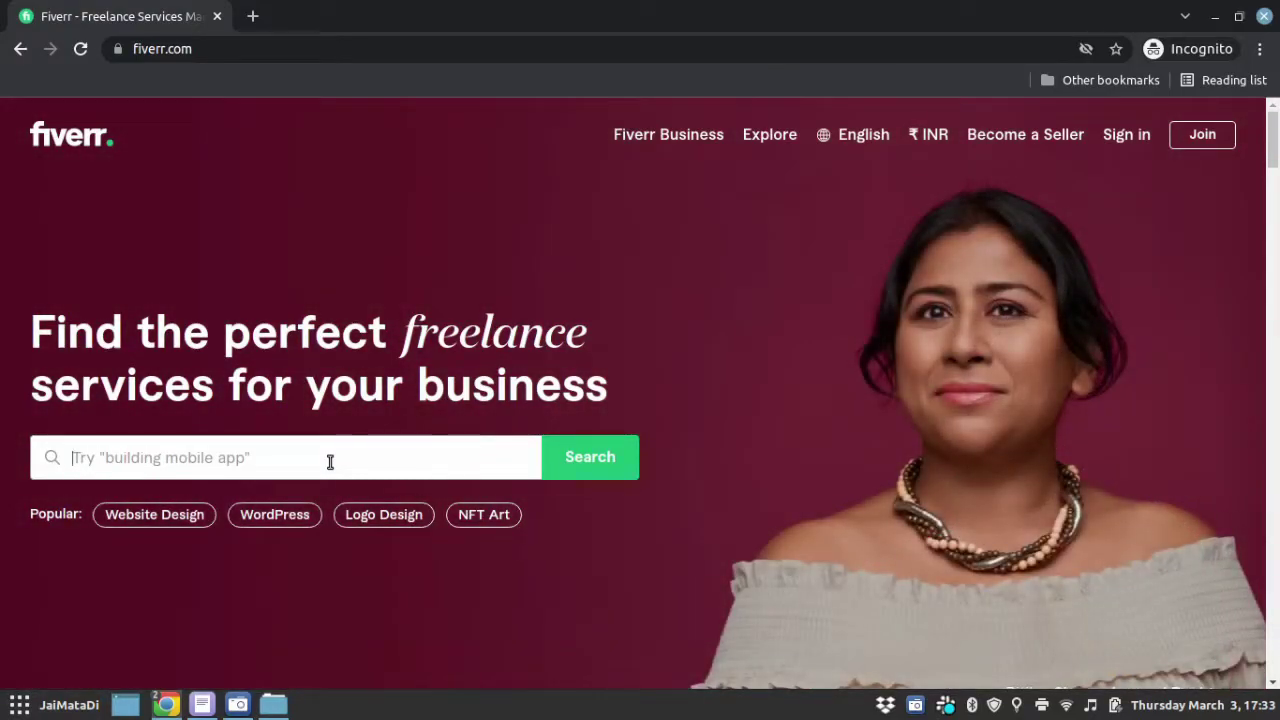
type("dial")
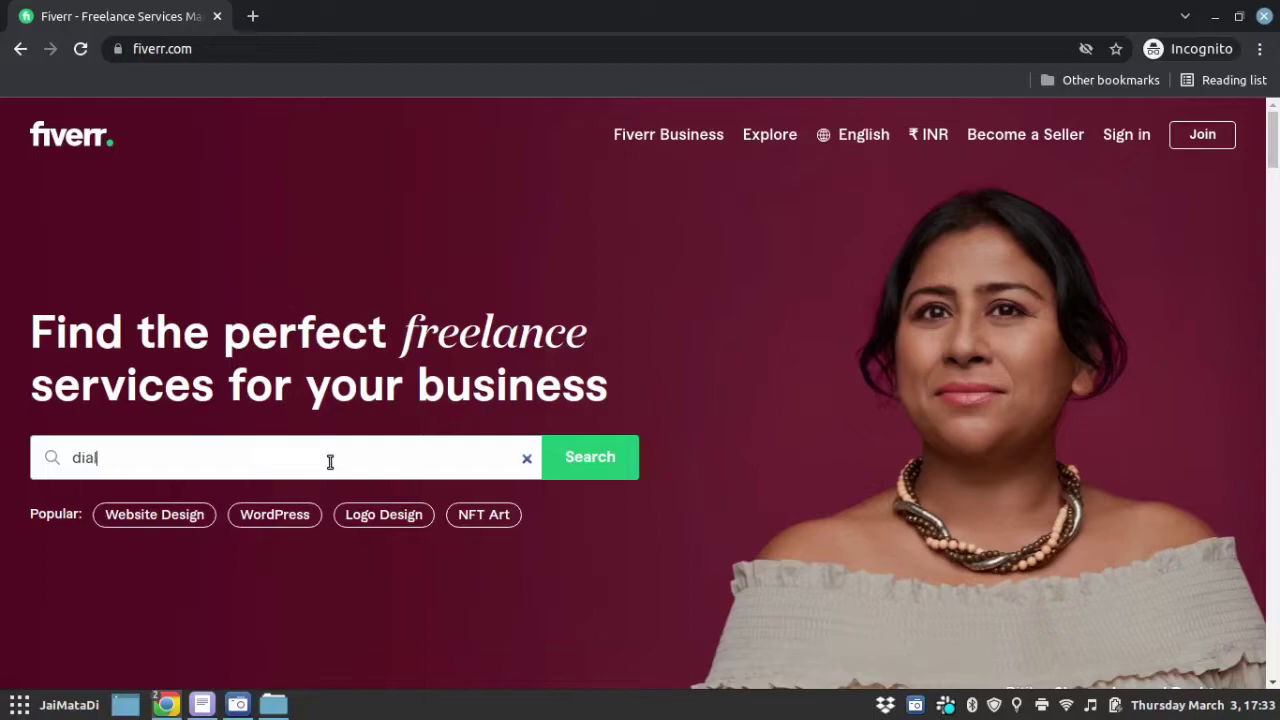
type("ogflow cx")
key("Return")
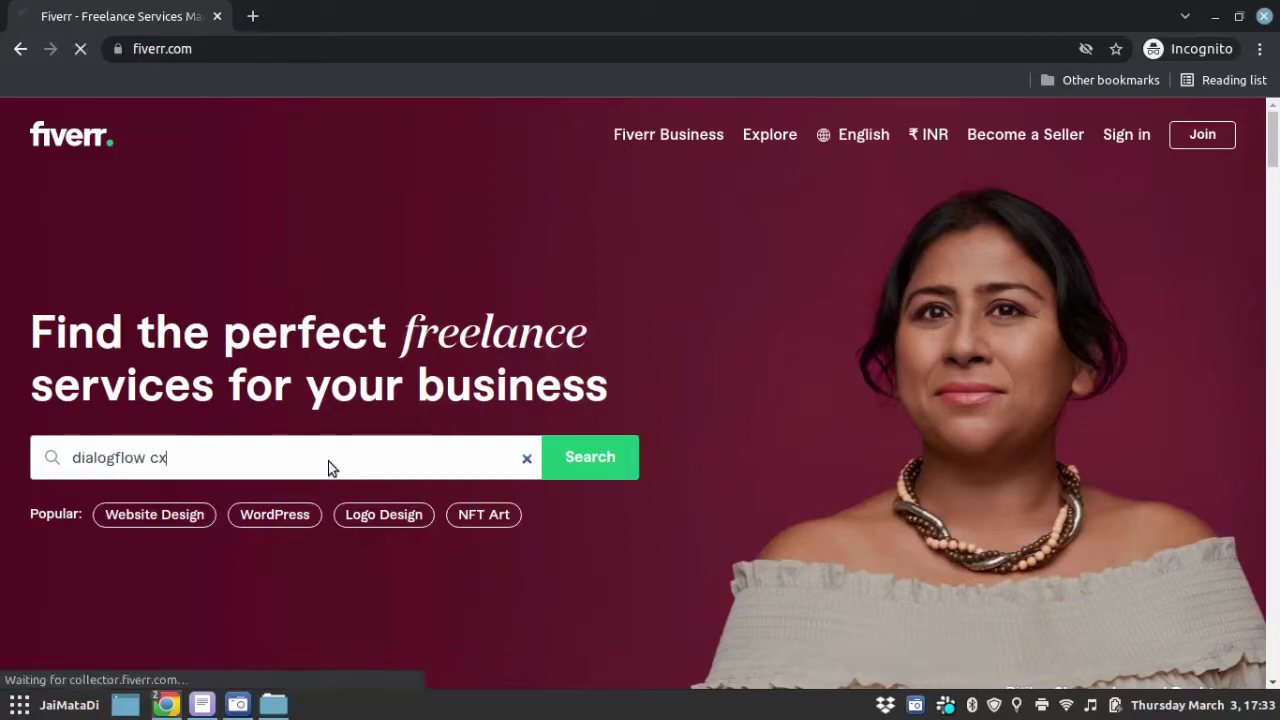
Scroll through the four 'dialogflow cx' search results.
scroll(370, 445, "down", 2)
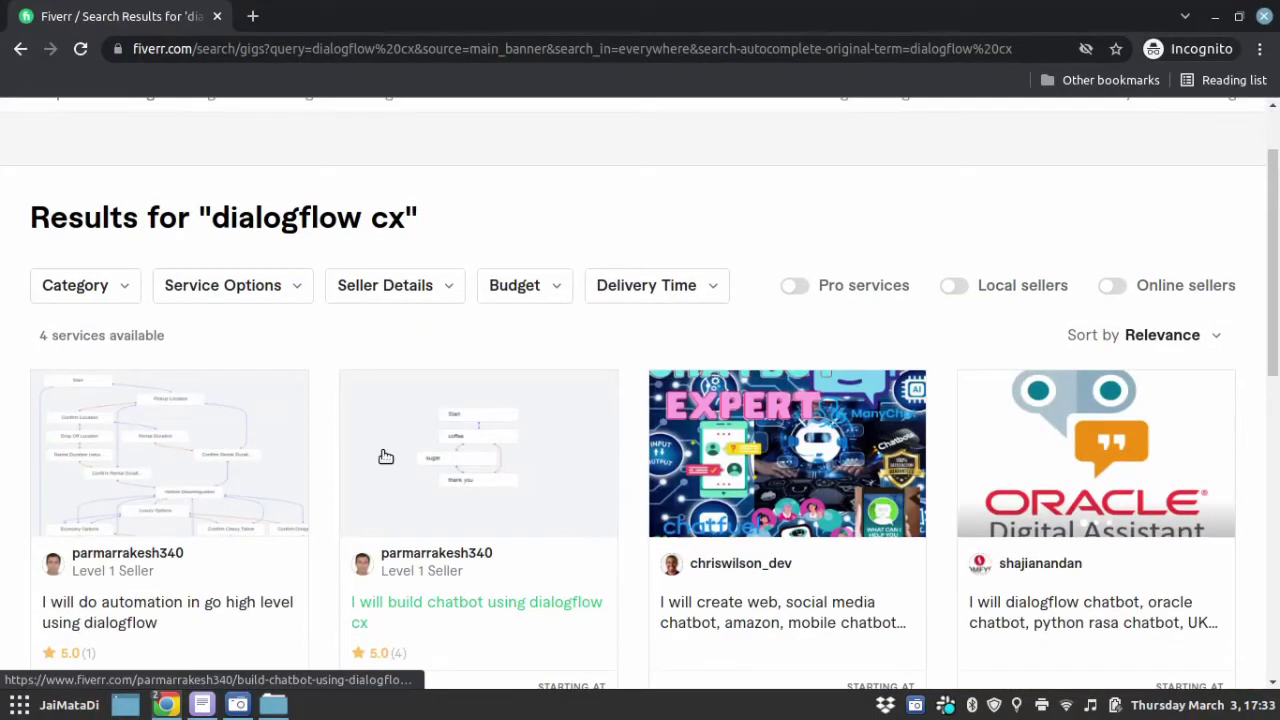
scroll(386, 457, "down", 3)
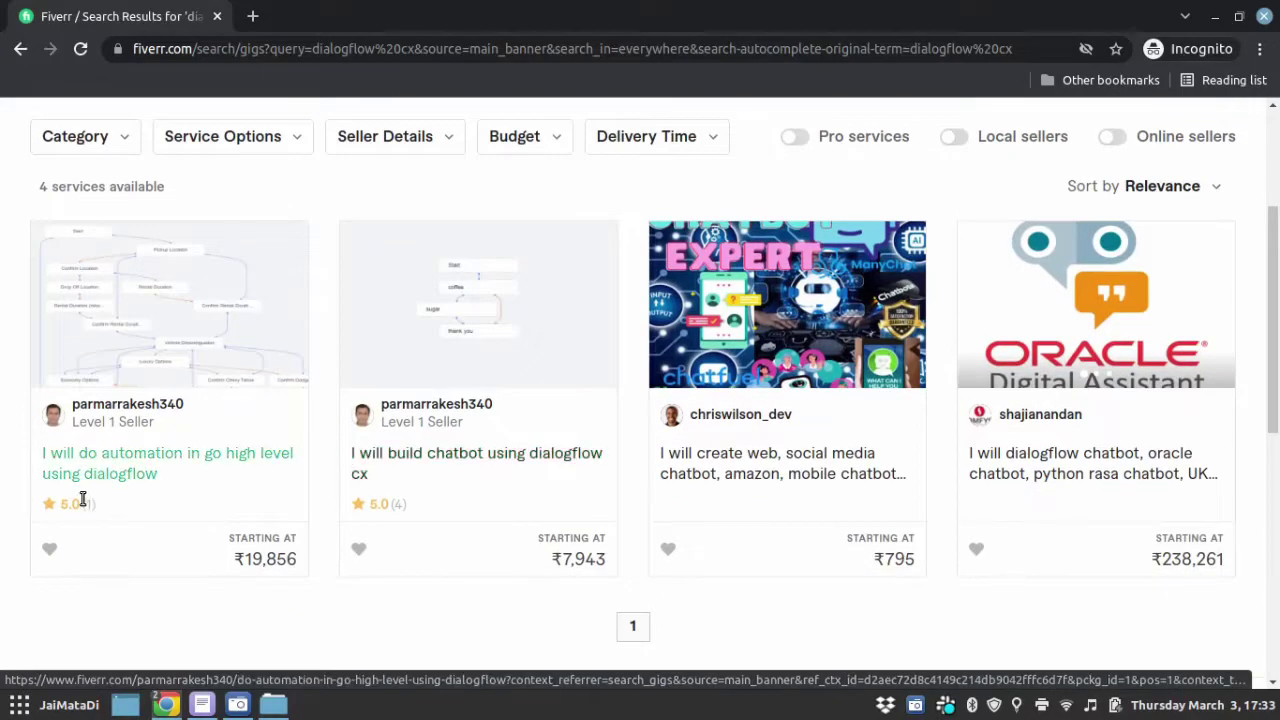
scroll(1146, 417, "down", 3)
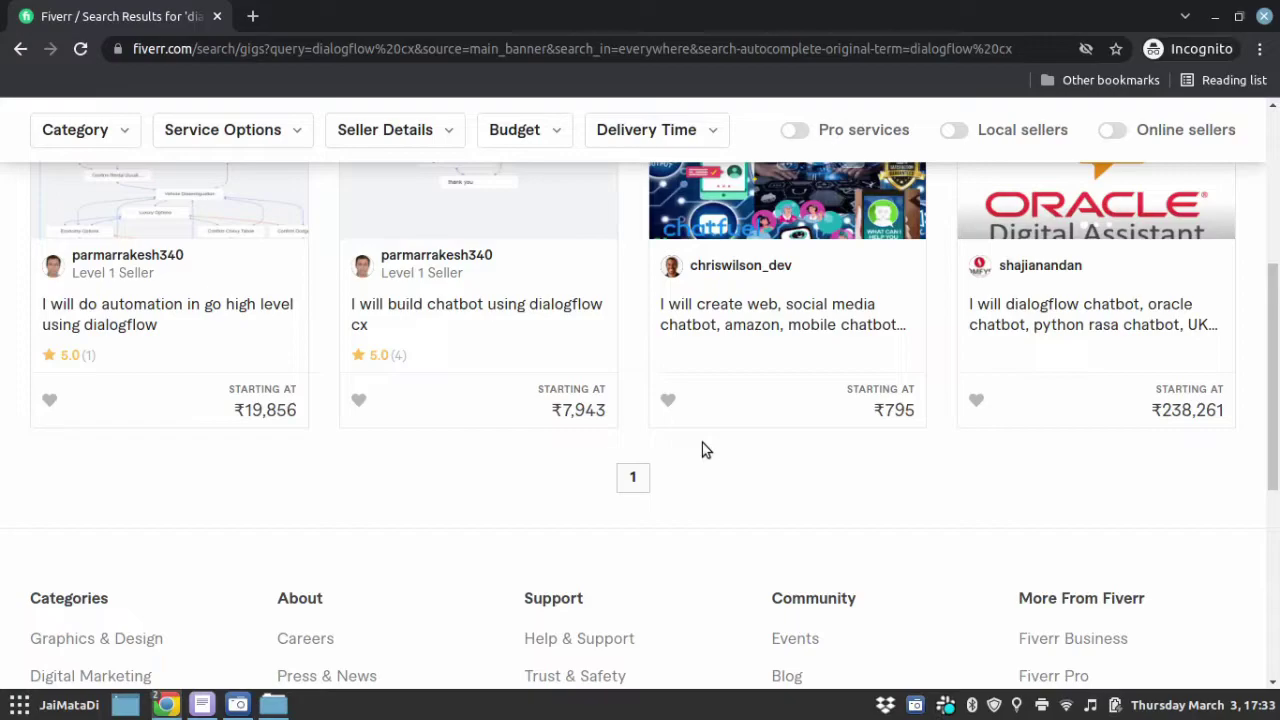
scroll(358, 405, "up", 3)
scroll(340, 340, "up", 5)
Change the search to 'dialogflow' and browse the 73 matching services.
left_click(299, 140)
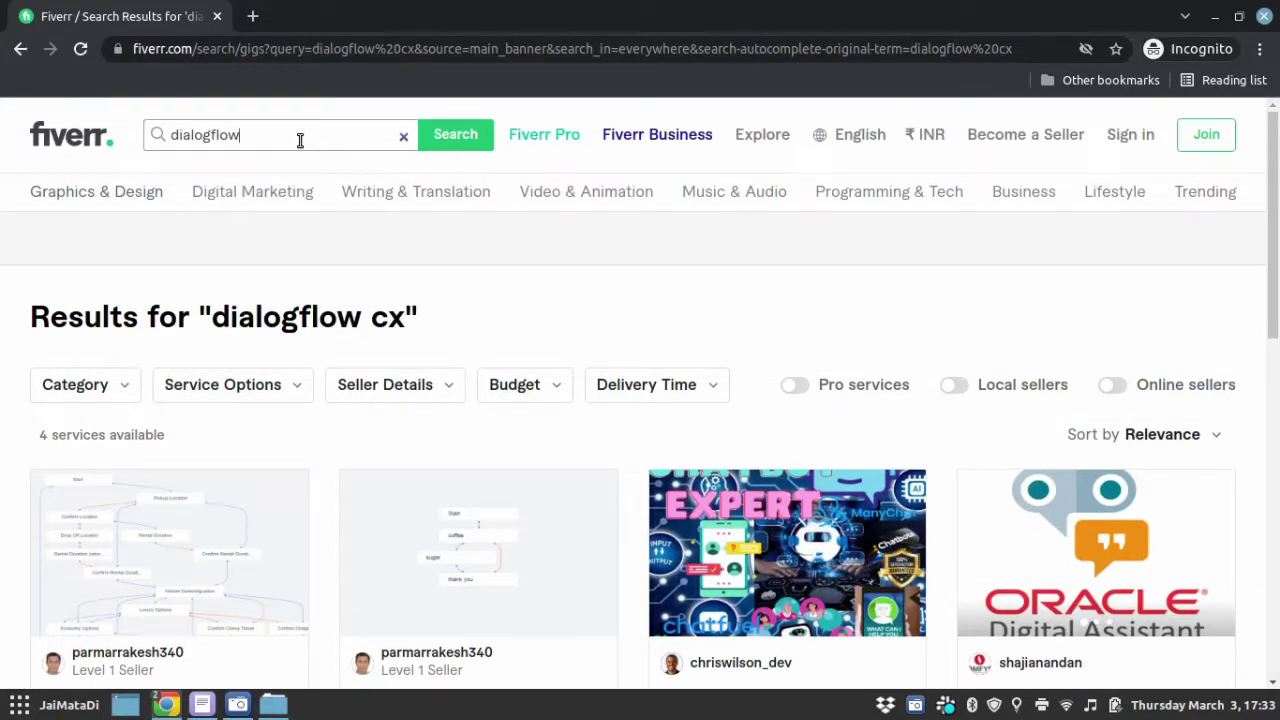
key("Return")
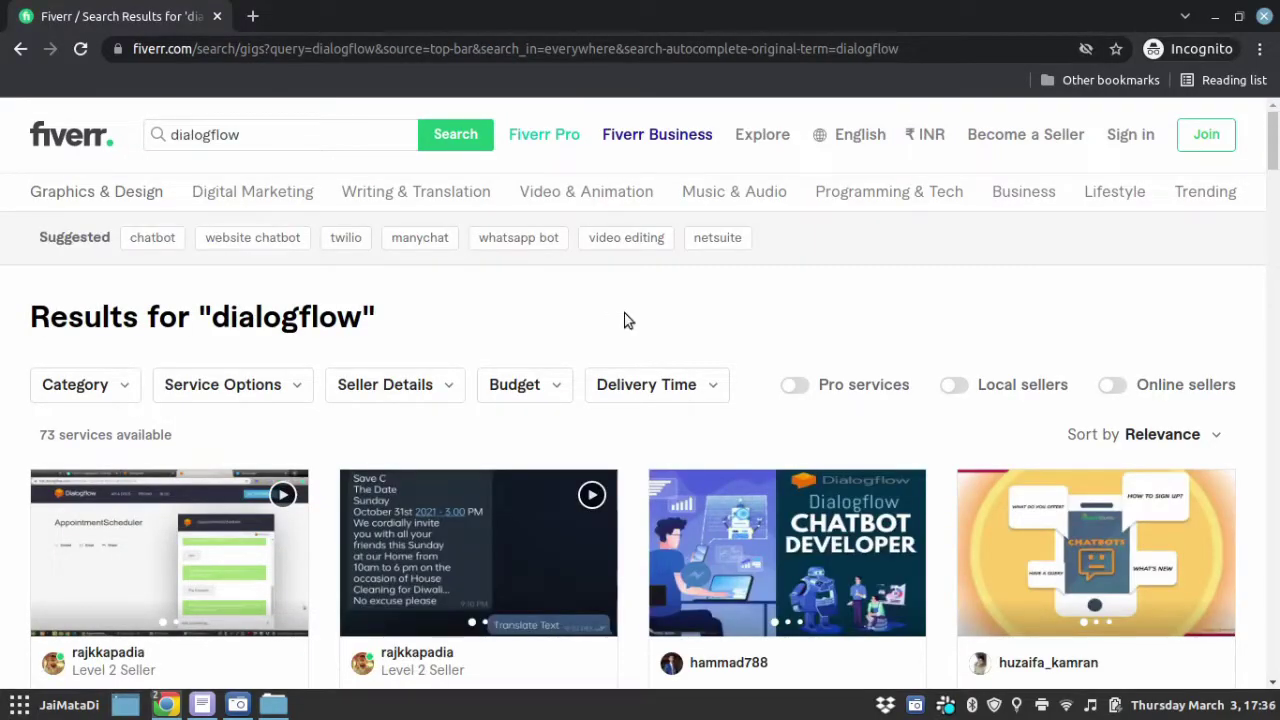
scroll(624, 320, "down", 3)
scroll(624, 320, "down", 3)
scroll(624, 320, "down", 3)
scroll(624, 320, "down", 3)
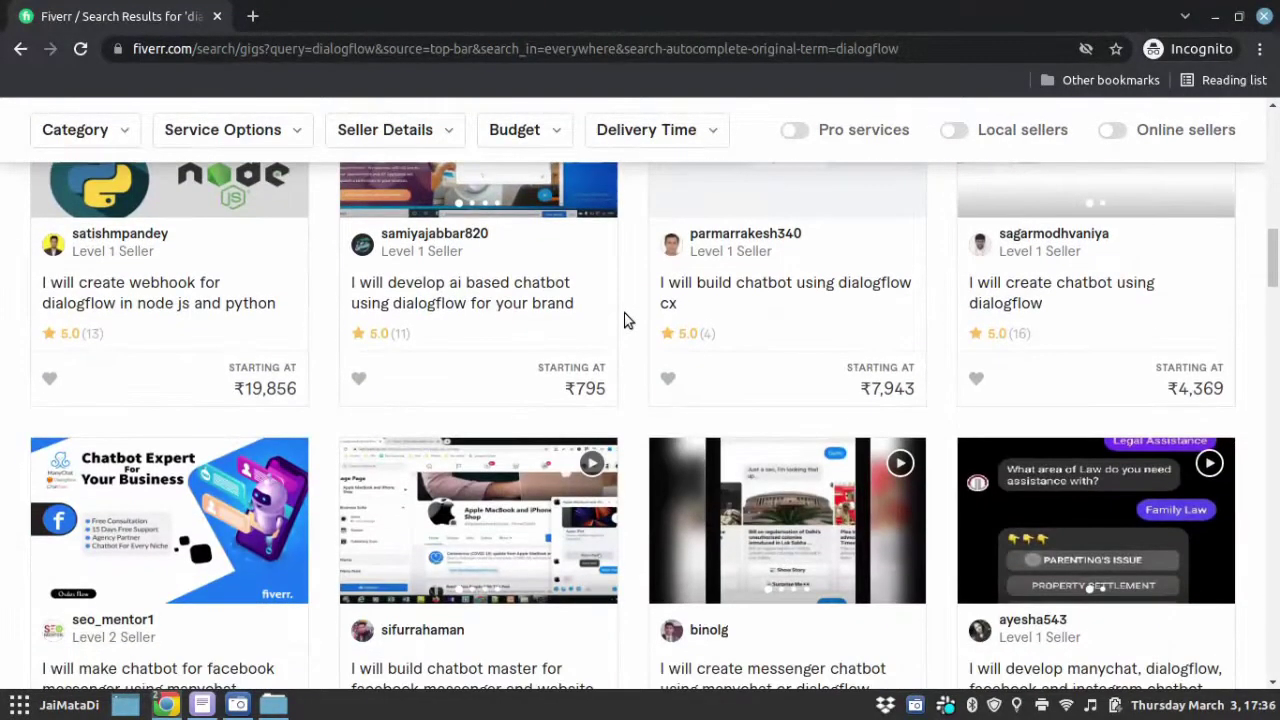
scroll(624, 320, "up", 4)
scroll(624, 320, "up", 3)
scroll(624, 320, "up", 2)
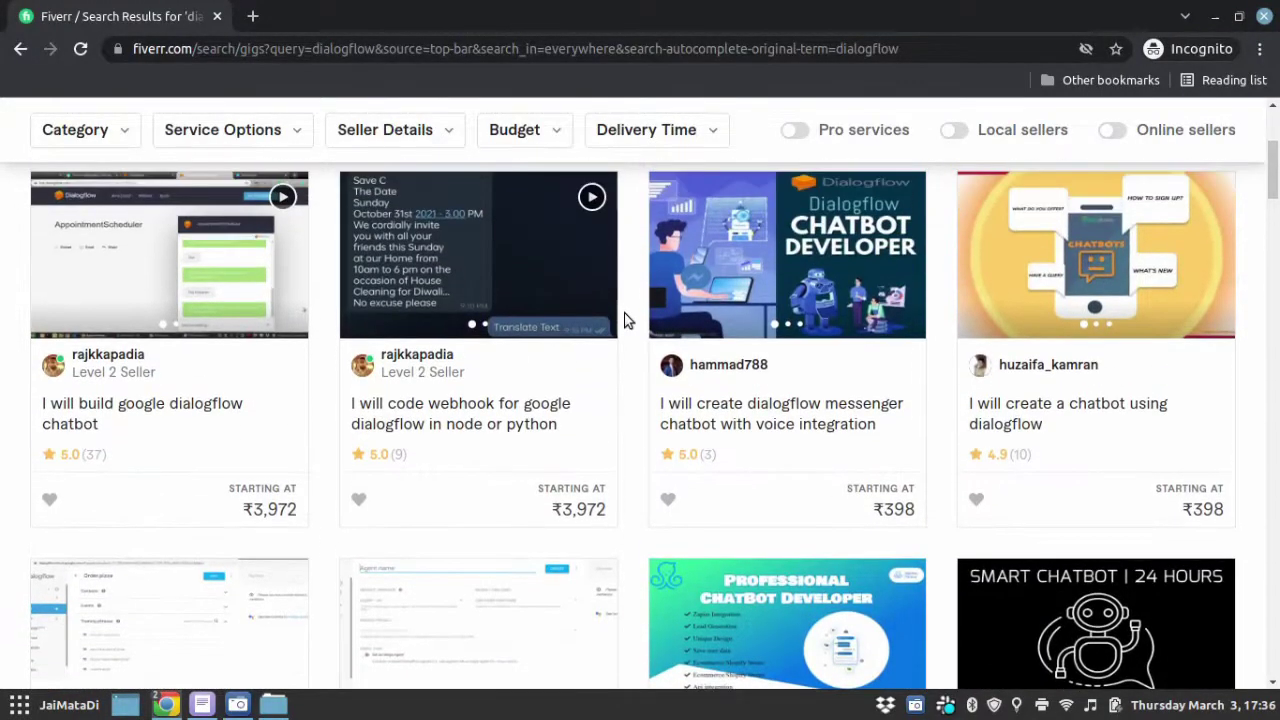
scroll(624, 320, "up", 2)
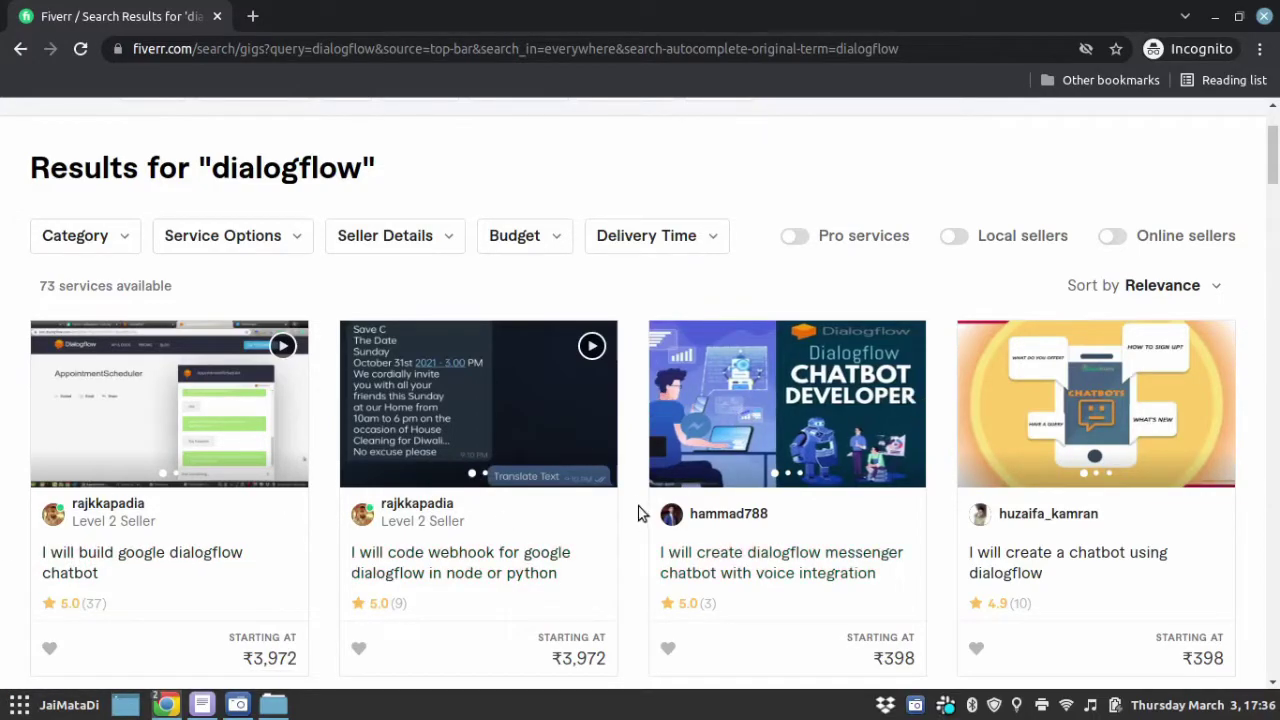
scroll(629, 499, "up", 2)
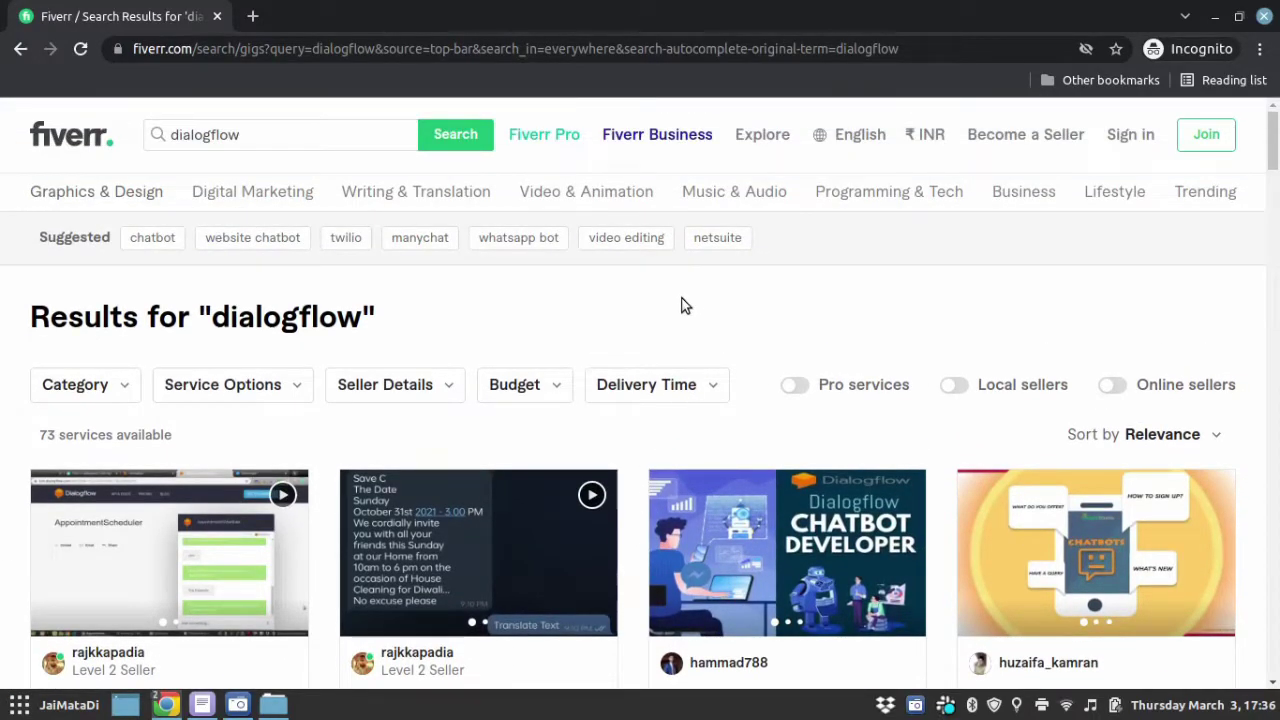
scroll(468, 410, "down", 3)
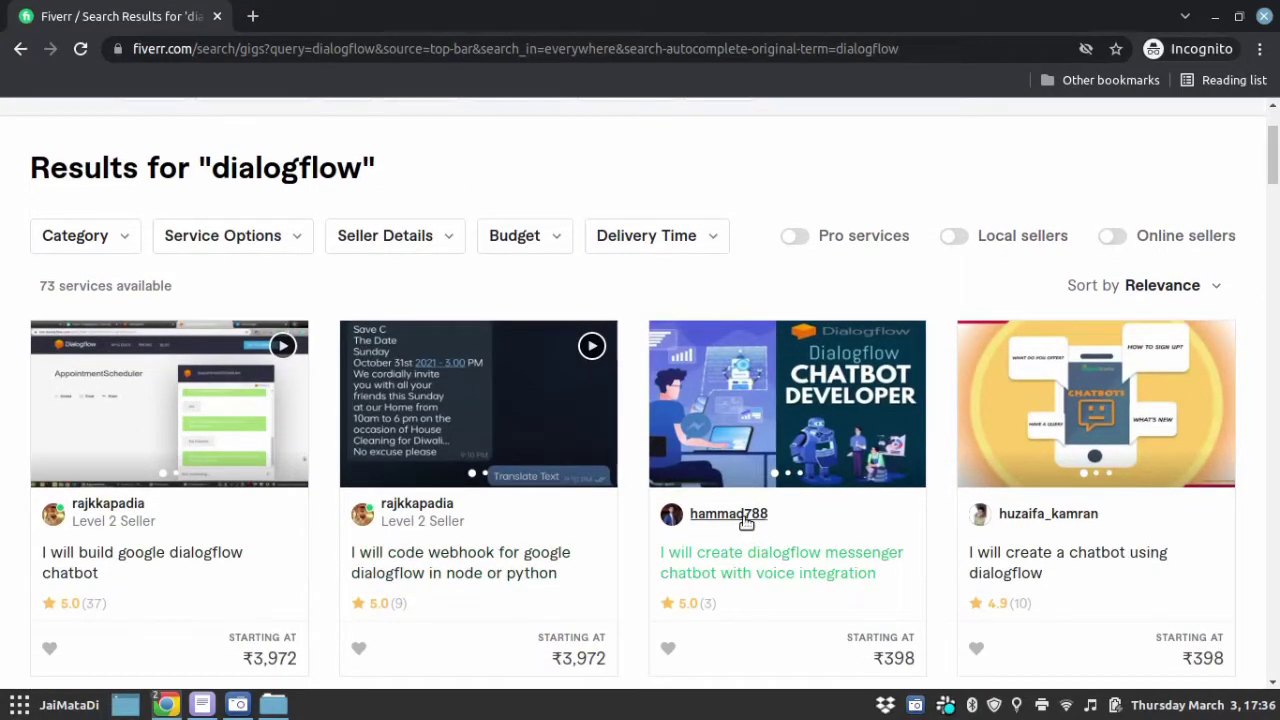
Open the dialogflow messenger gig seller's profile and browse their gigs.
left_click(742, 516)
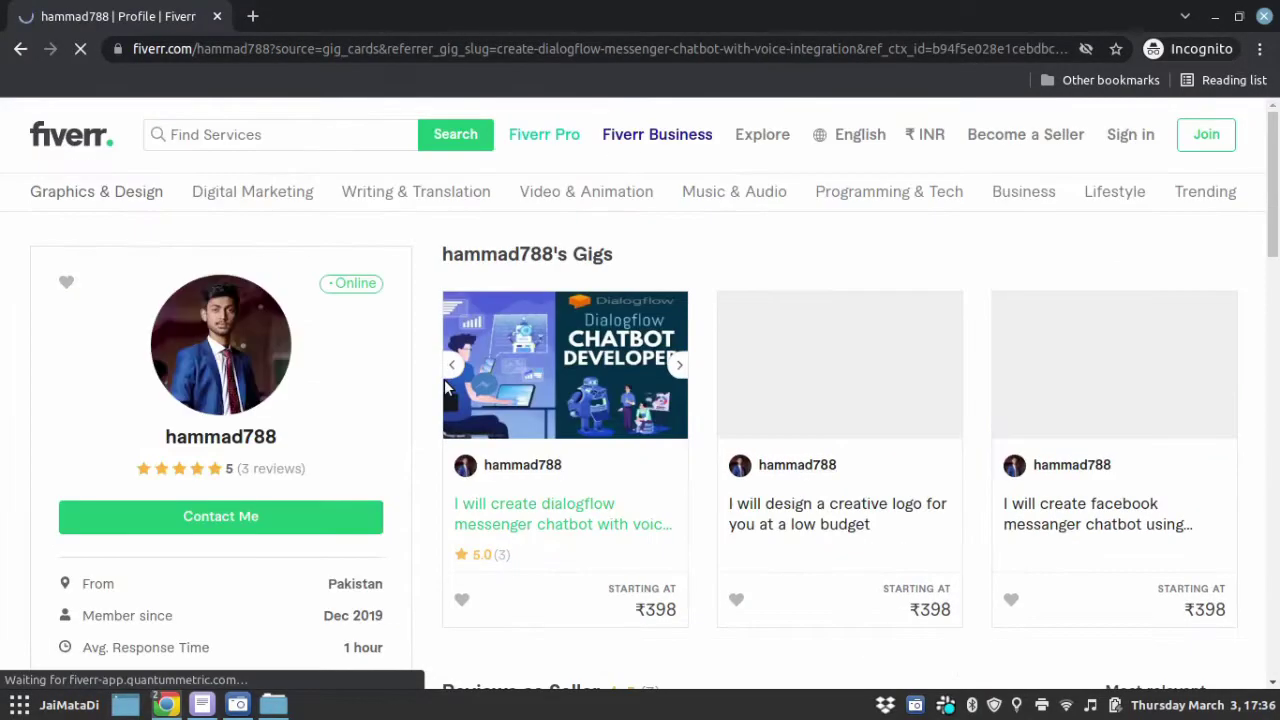
scroll(444, 379, "down", 3)
scroll(444, 379, "down", 2)
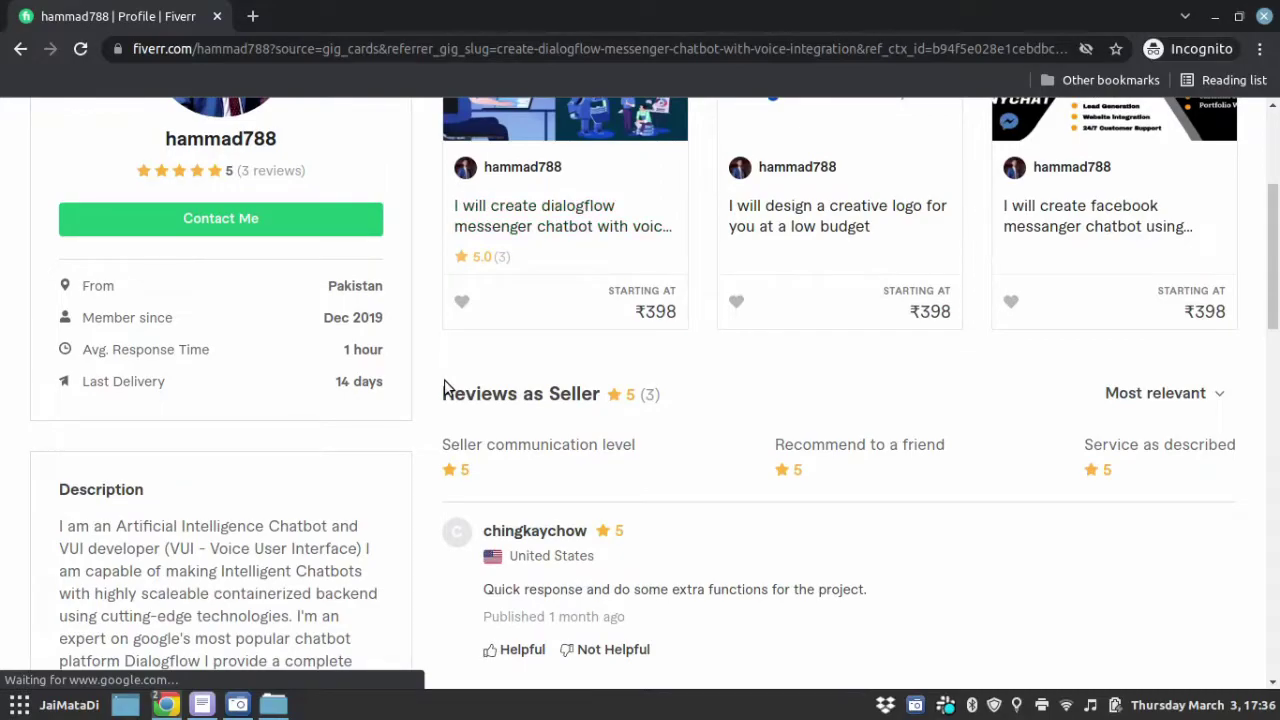
scroll(444, 379, "down", 5)
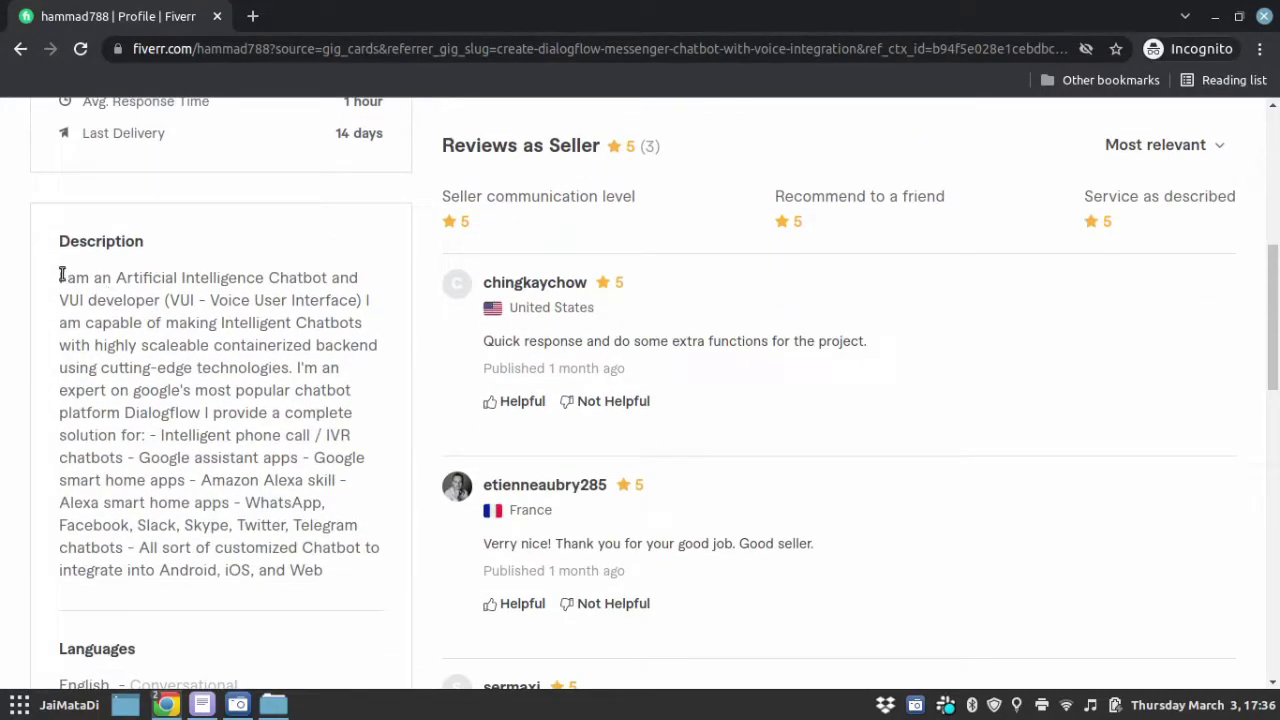
scroll(551, 419, "up", 5)
scroll(551, 419, "up", 3)
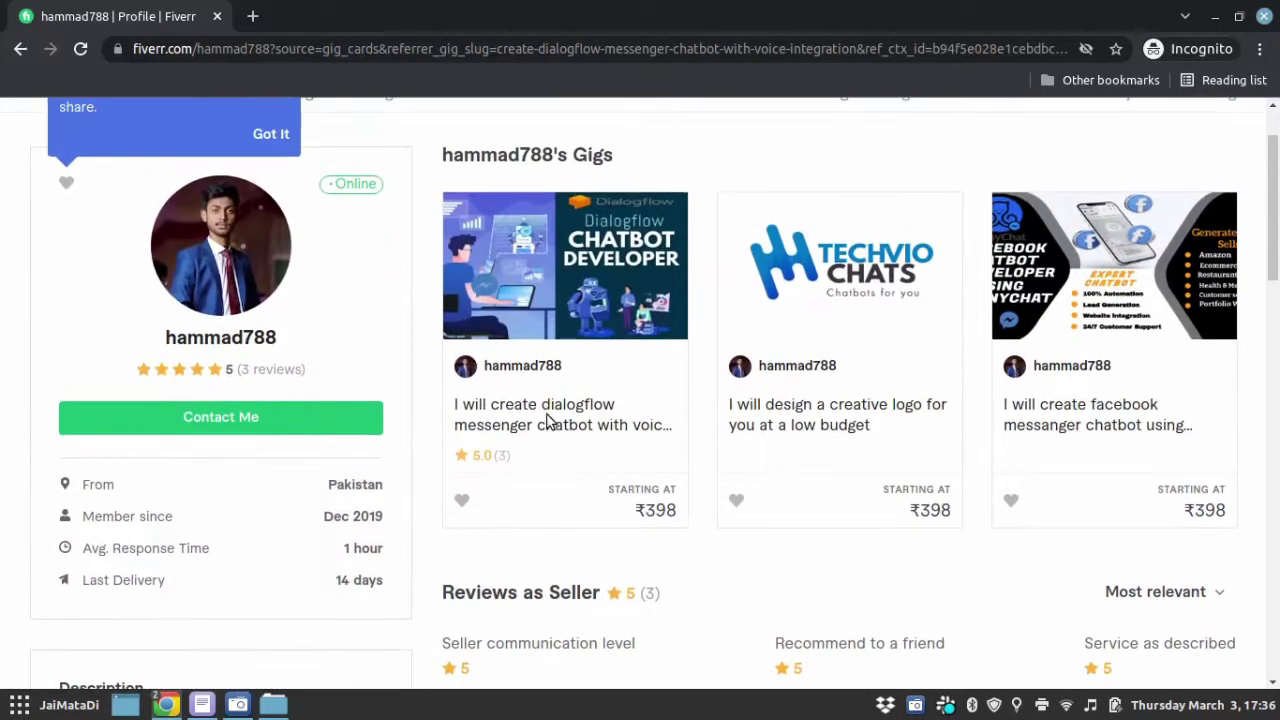
Open the seller's dialogflow chatbot gig in a new tab and compare Standard and Premium (3,972) packages.
left_click(533, 414)
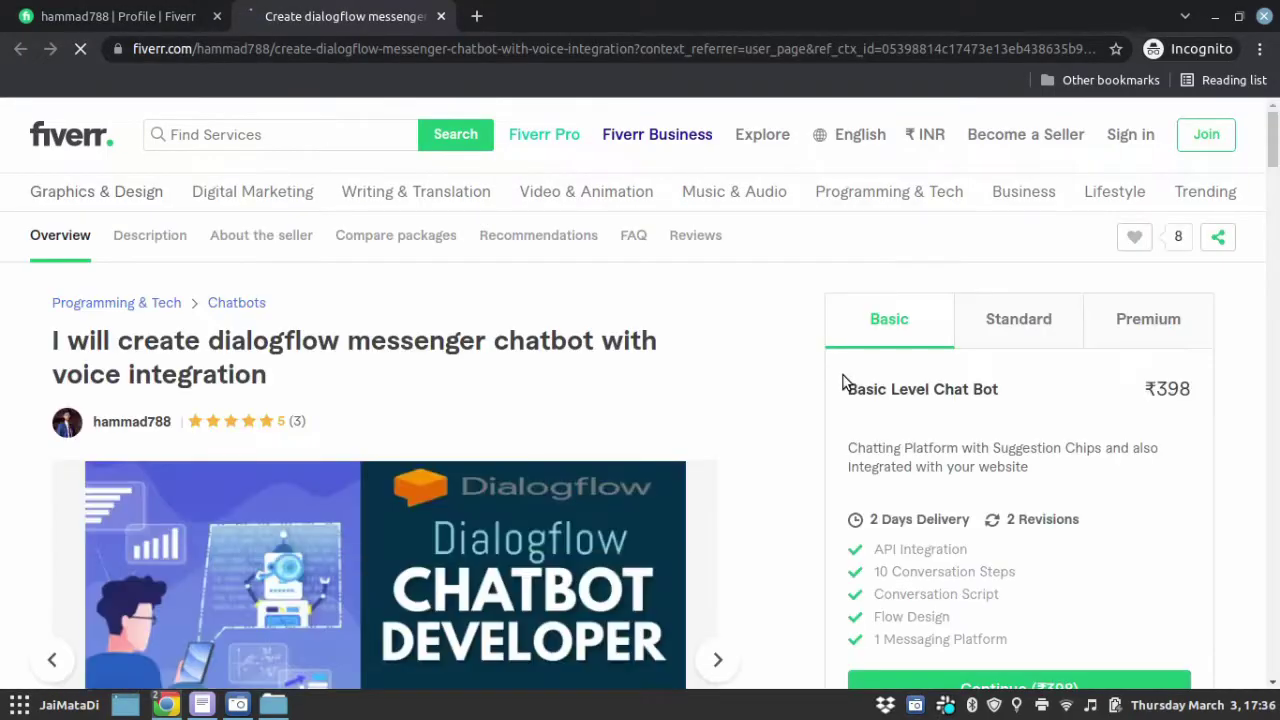
scroll(1050, 490, "down", 2)
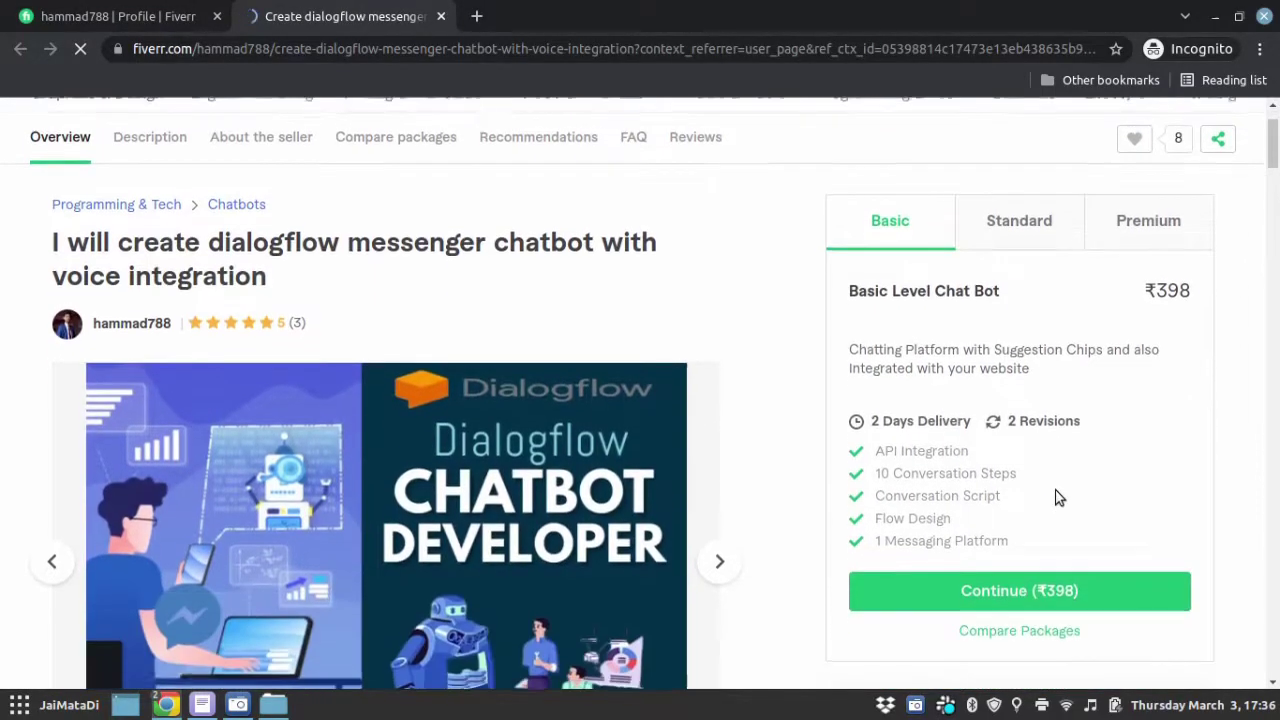
left_click(1019, 221)
left_click(1135, 228)
left_click_drag(1143, 290, 1192, 290)
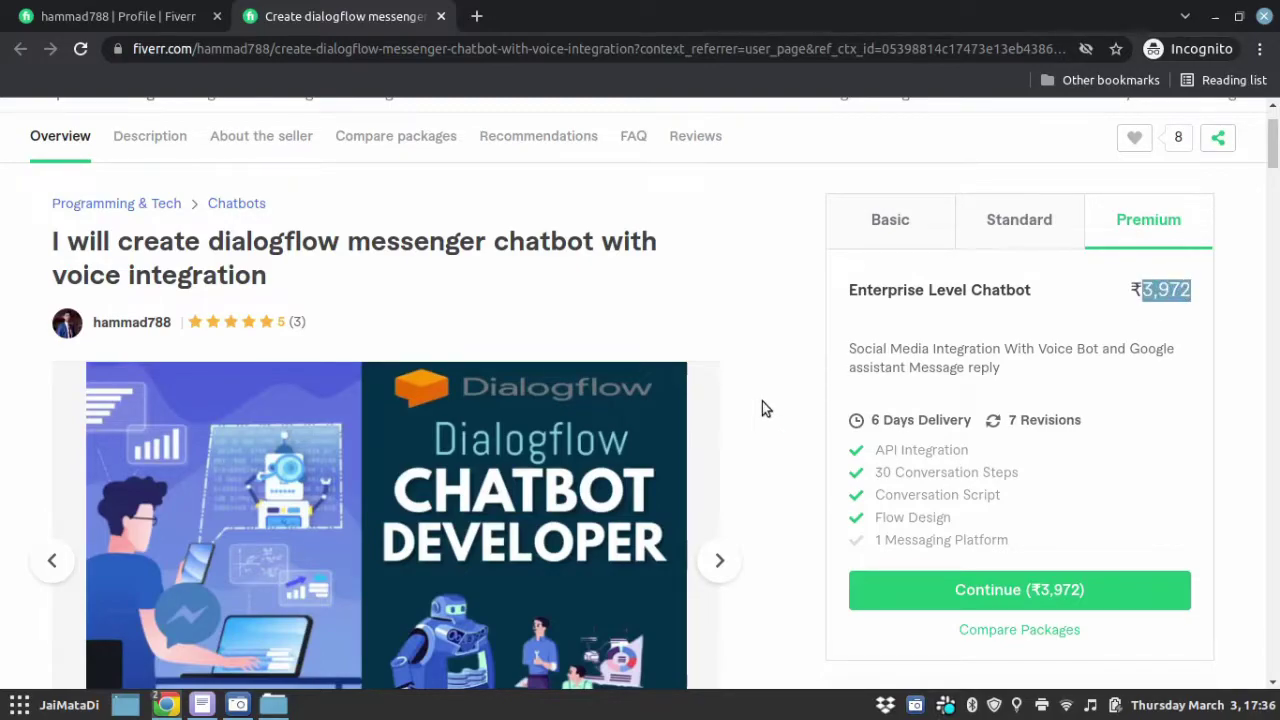
Cycle through the gig's gallery images.
scroll(762, 402, "down", 2)
left_click(717, 322)
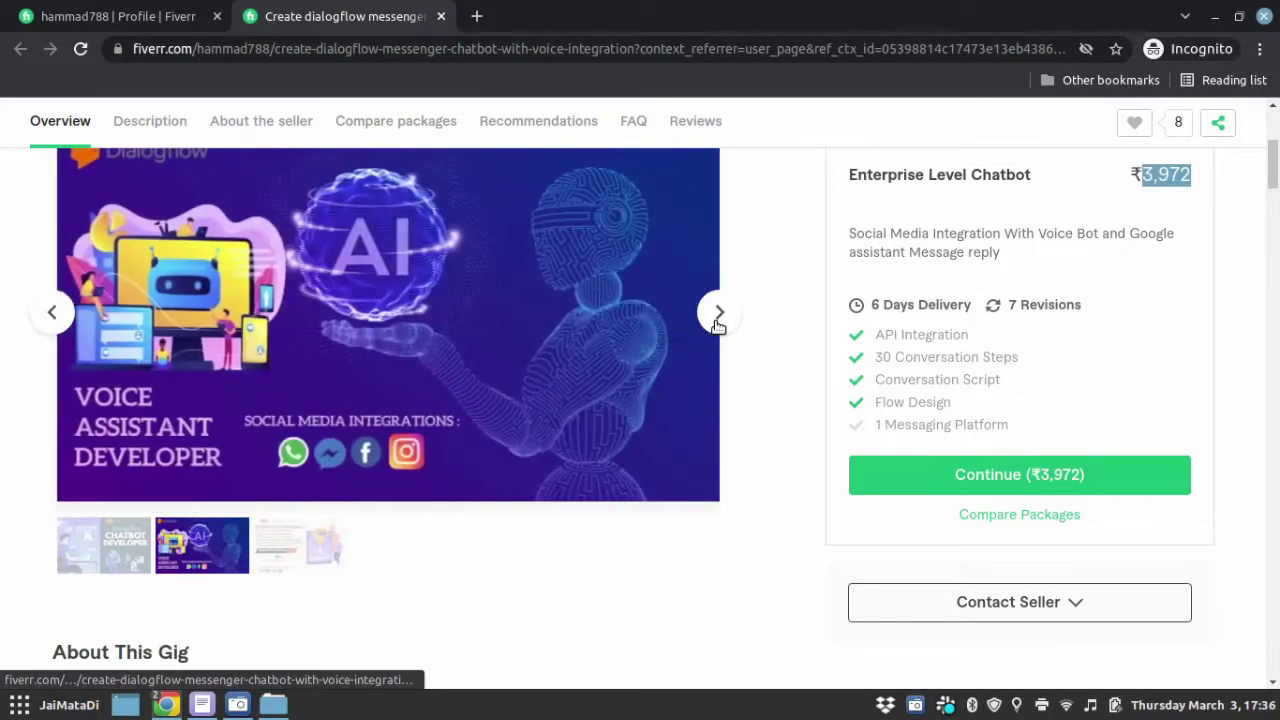
scroll(765, 362, "up", 2)
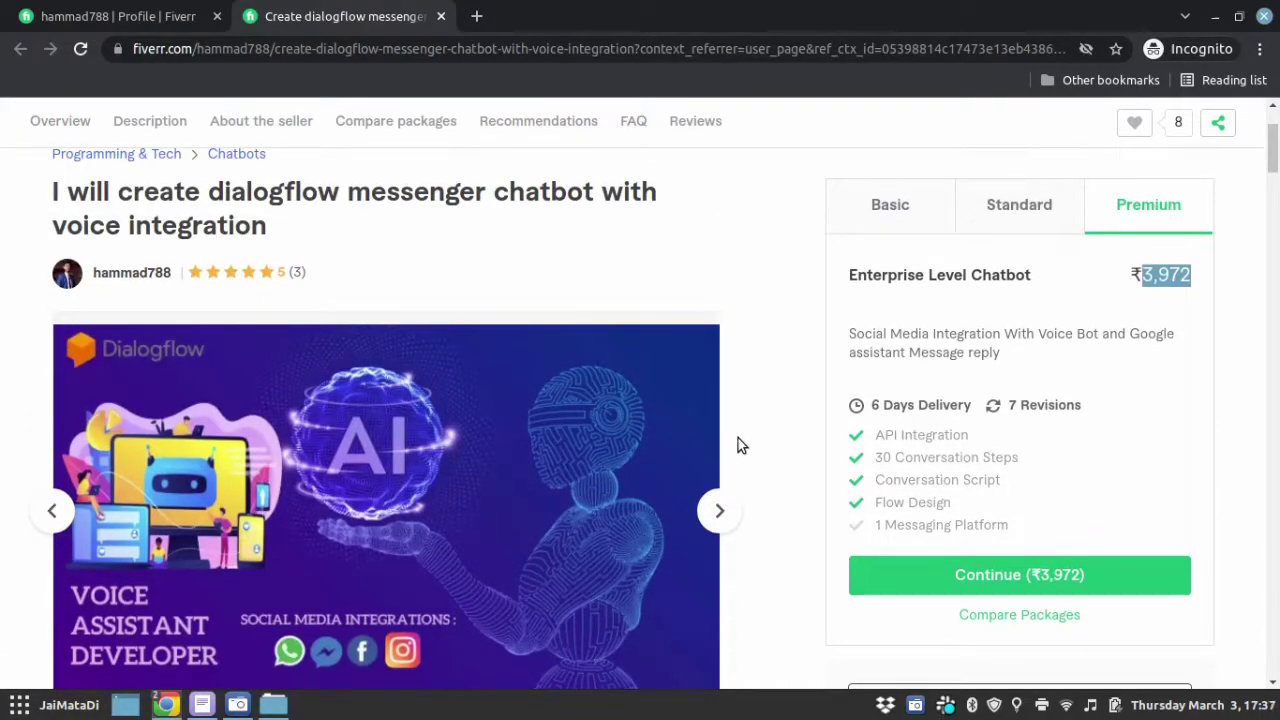
left_click(720, 512)
left_click(720, 514)
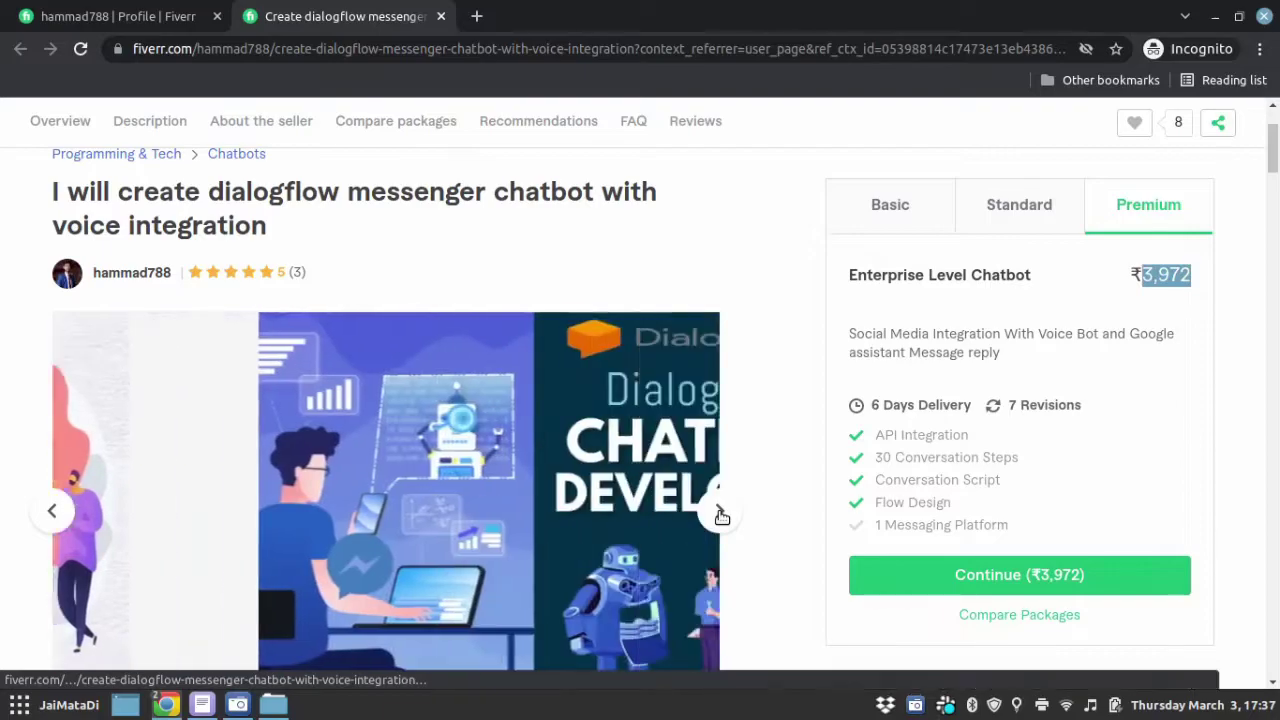
Read the gig description, select its list of offered services, and close the gig page.
scroll(746, 505, "down", 2)
scroll(746, 510, "down", 1)
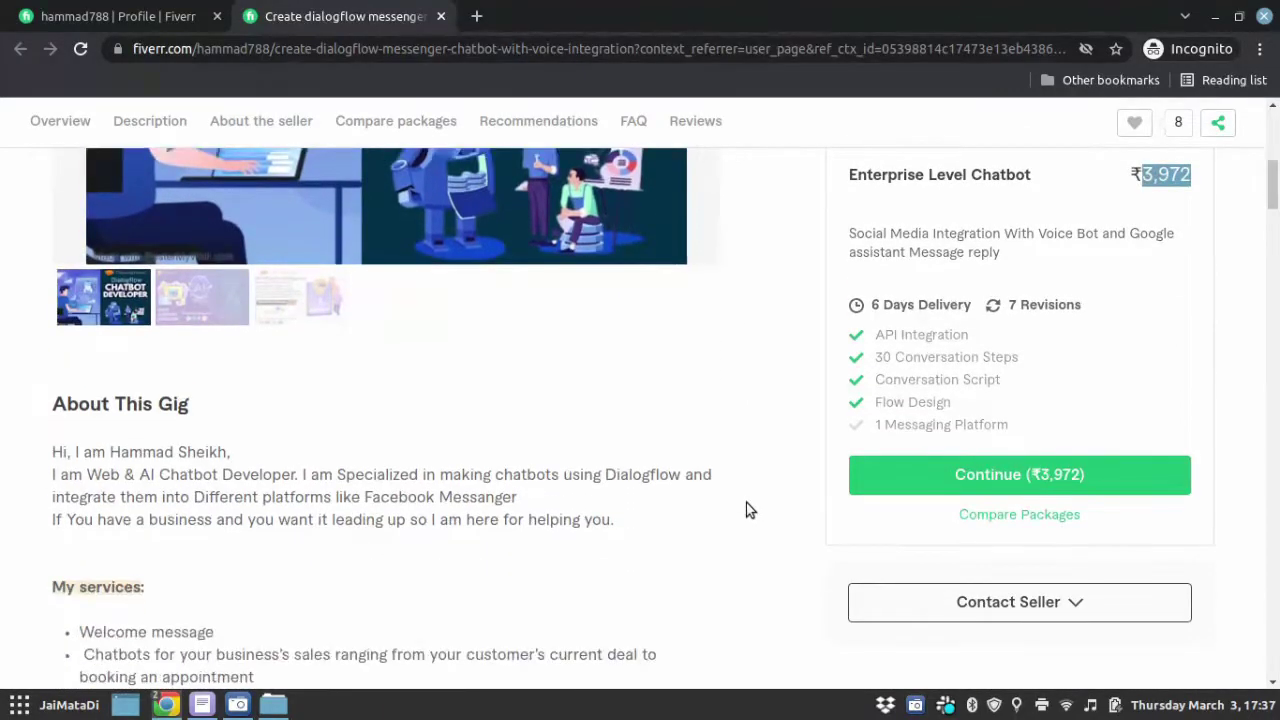
scroll(746, 510, "down", 2)
scroll(746, 505, "down", 2)
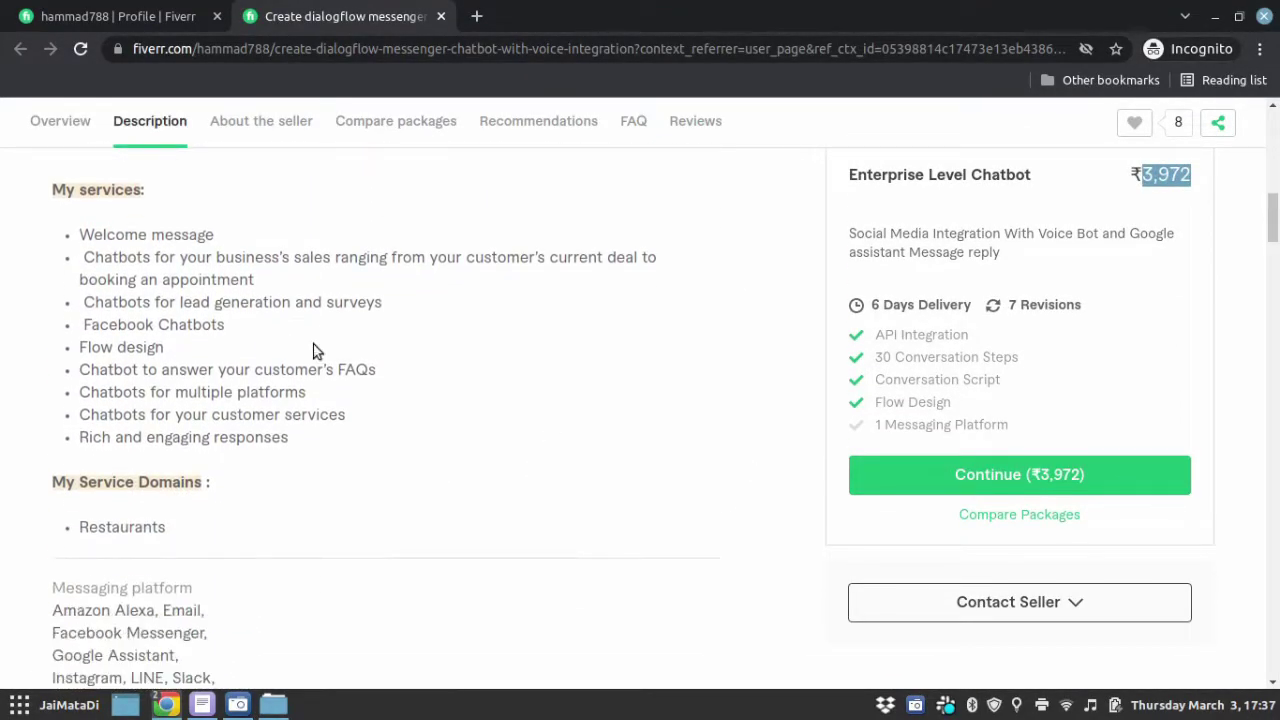
mouse_move(83, 234)
left_mouse_down()
mouse_move(130, 347)
mouse_move(300, 446)
left_mouse_up()
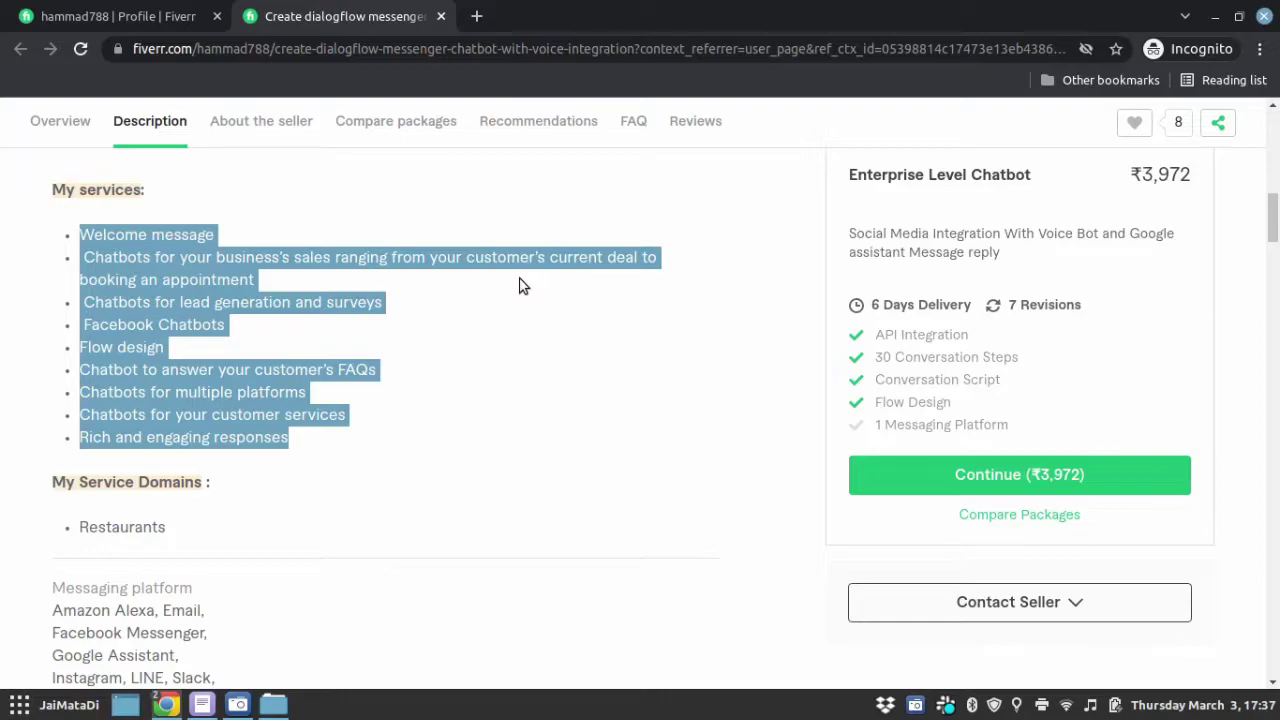
scroll(519, 286, "up", 4)
scroll(519, 286, "up", 3)
scroll(519, 286, "up", 3)
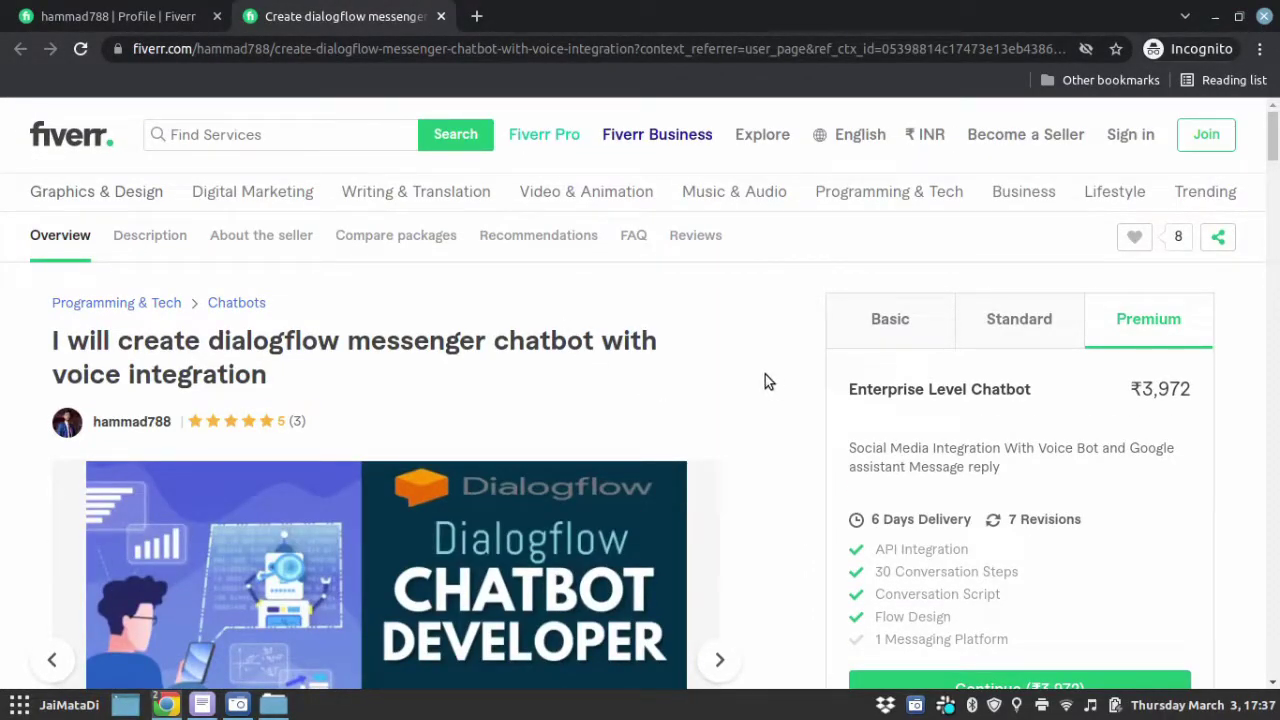
left_click(441, 17)
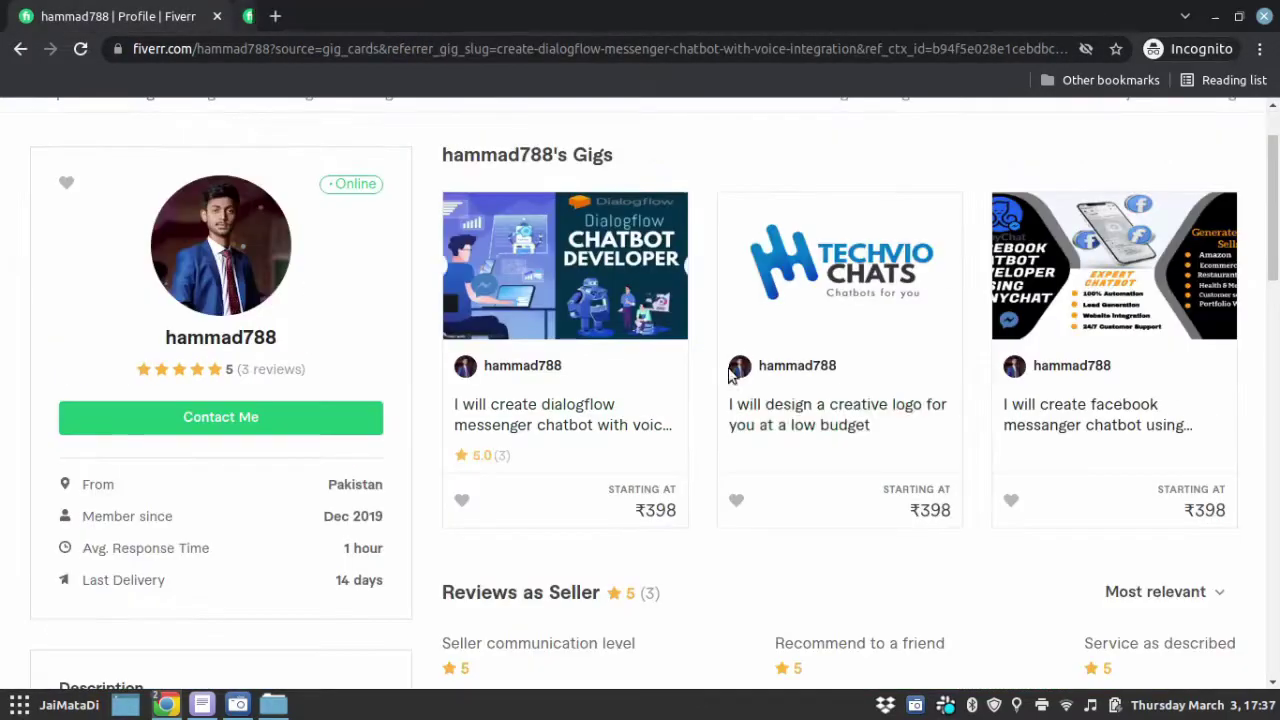
Return to the 'dialogflow' search results and close the other seller's chatbot gig page.
left_click(19, 52)
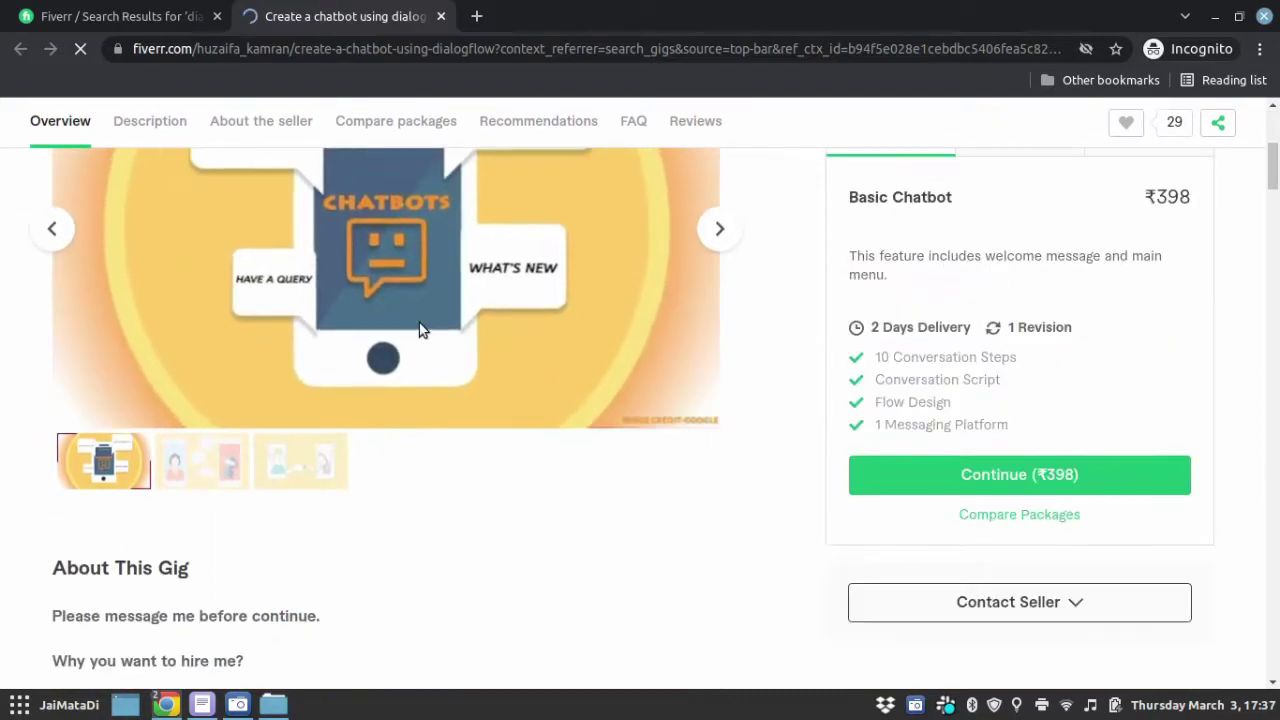
scroll(419, 330, "down", 3)
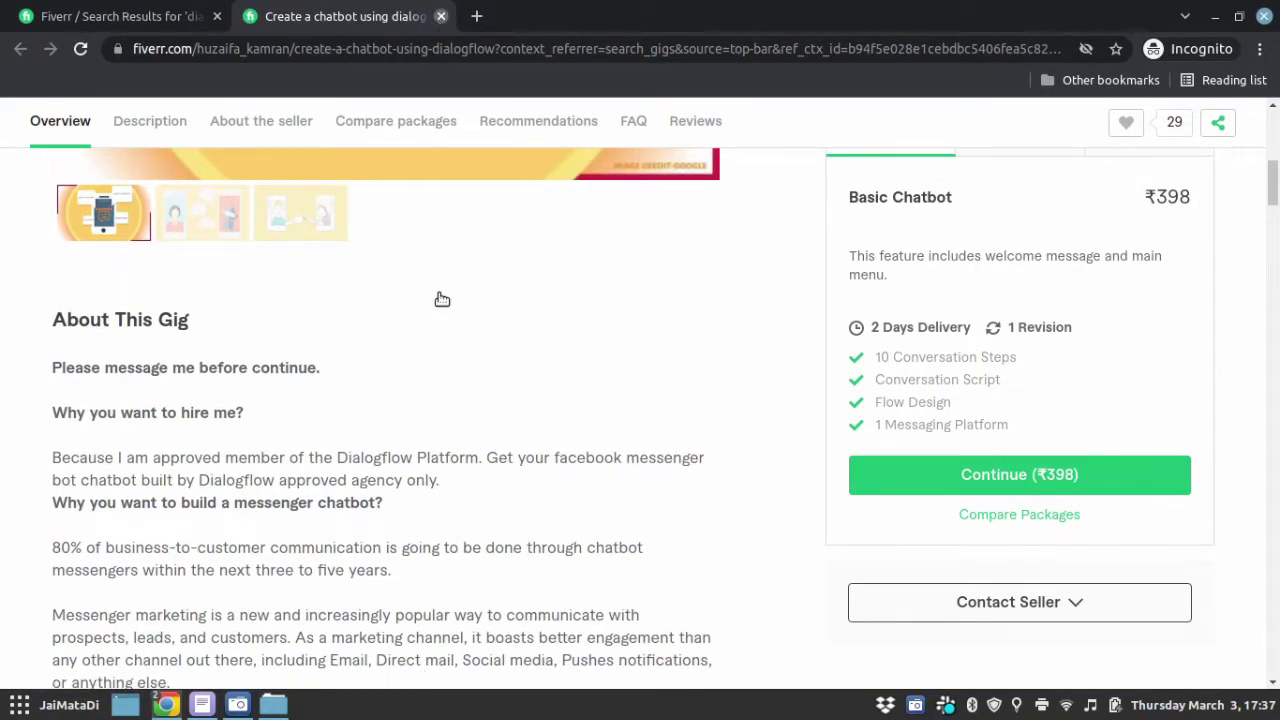
left_click(441, 16)
scroll(461, 385, "up", 3)
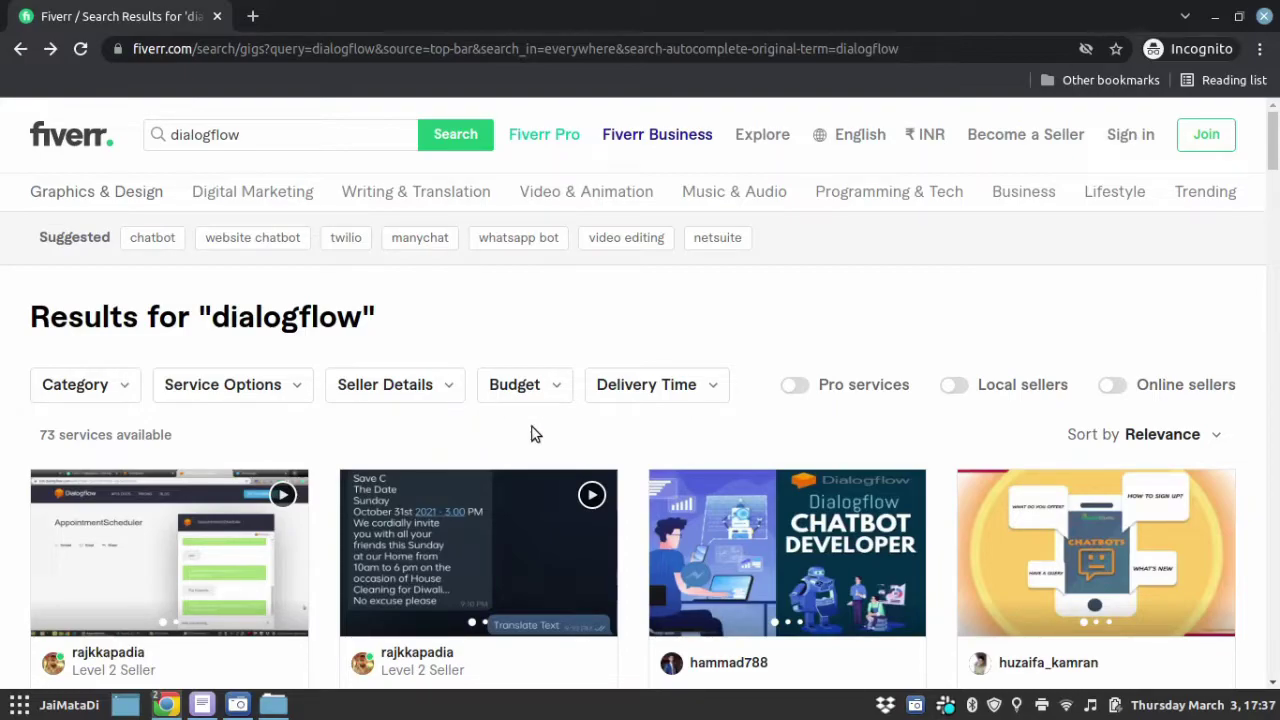
left_click(203, 705)
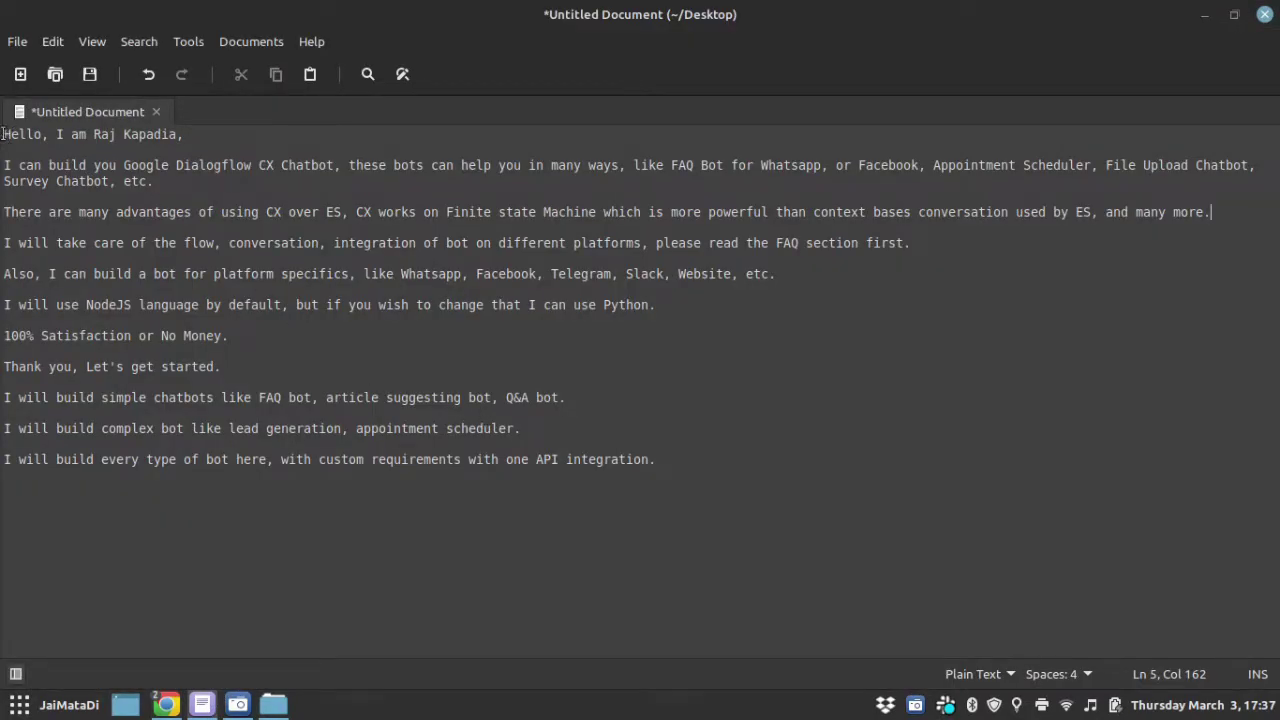
left_click_drag(3, 134, 228, 340)
left_click_drag(3, 397, 684, 477)
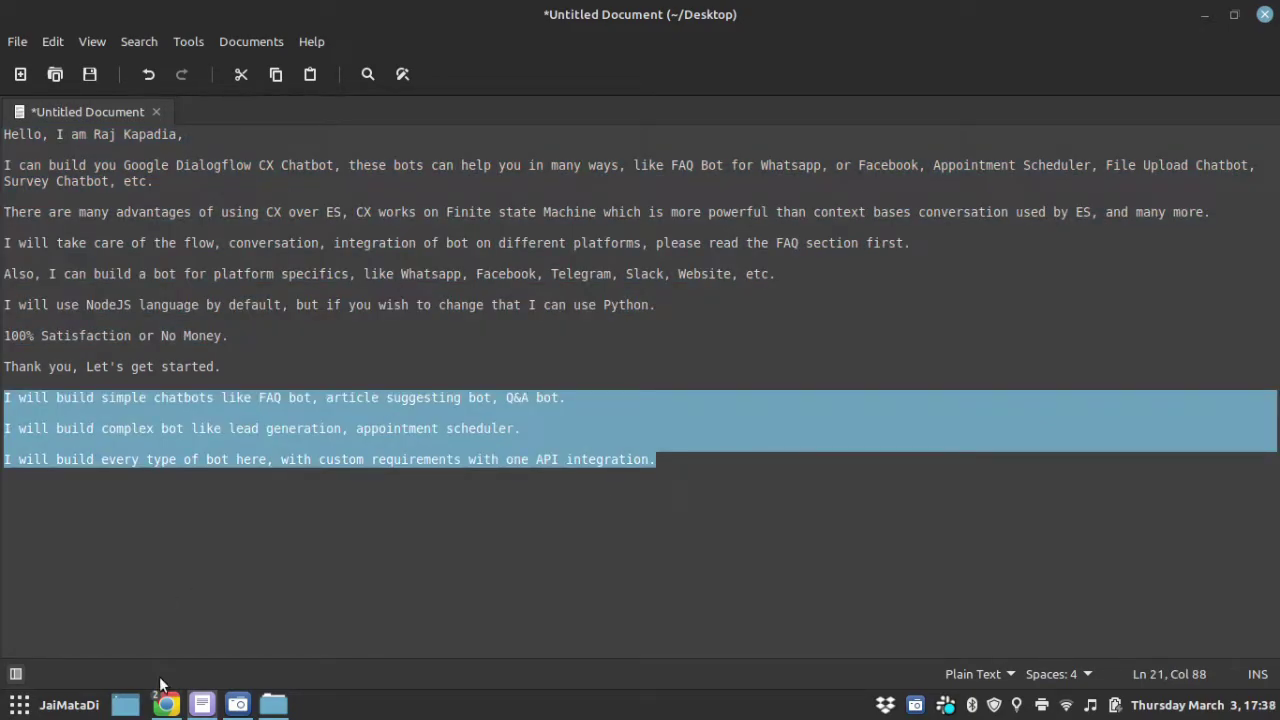
mouse_move(166, 705)
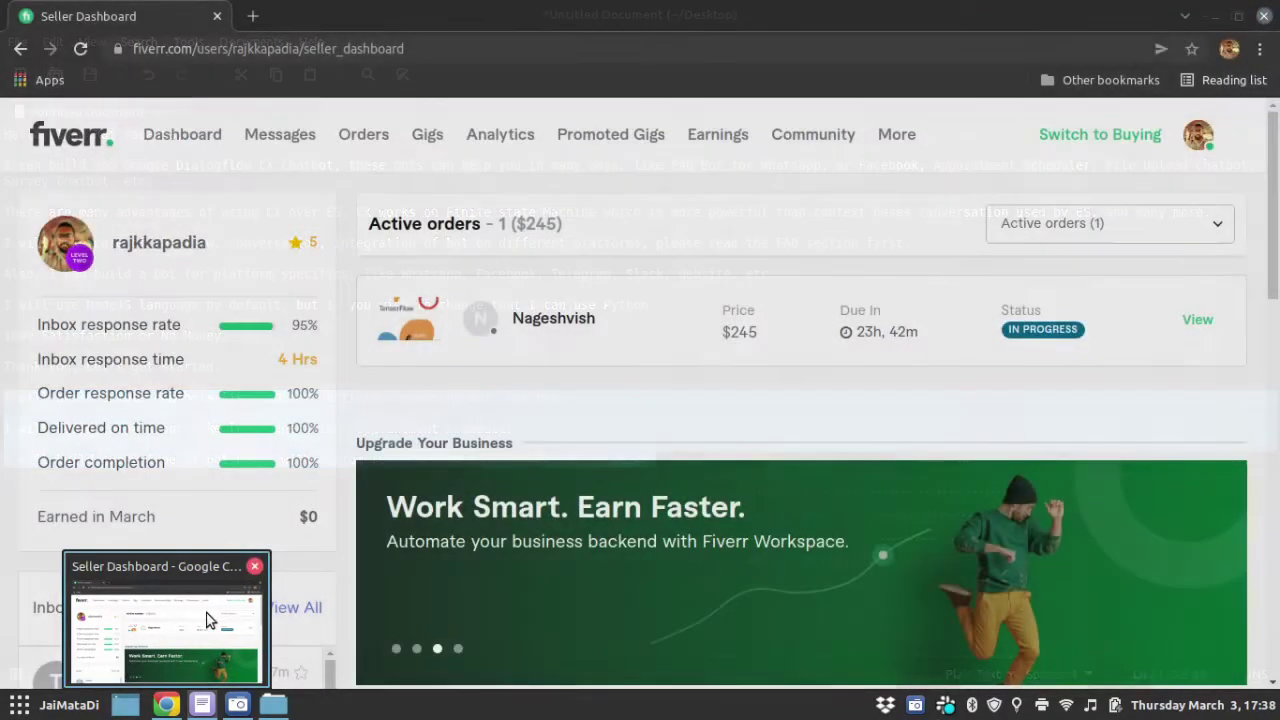
From the Seller Dashboard's Gigs list, start creating a new gig.
left_click(214, 615)
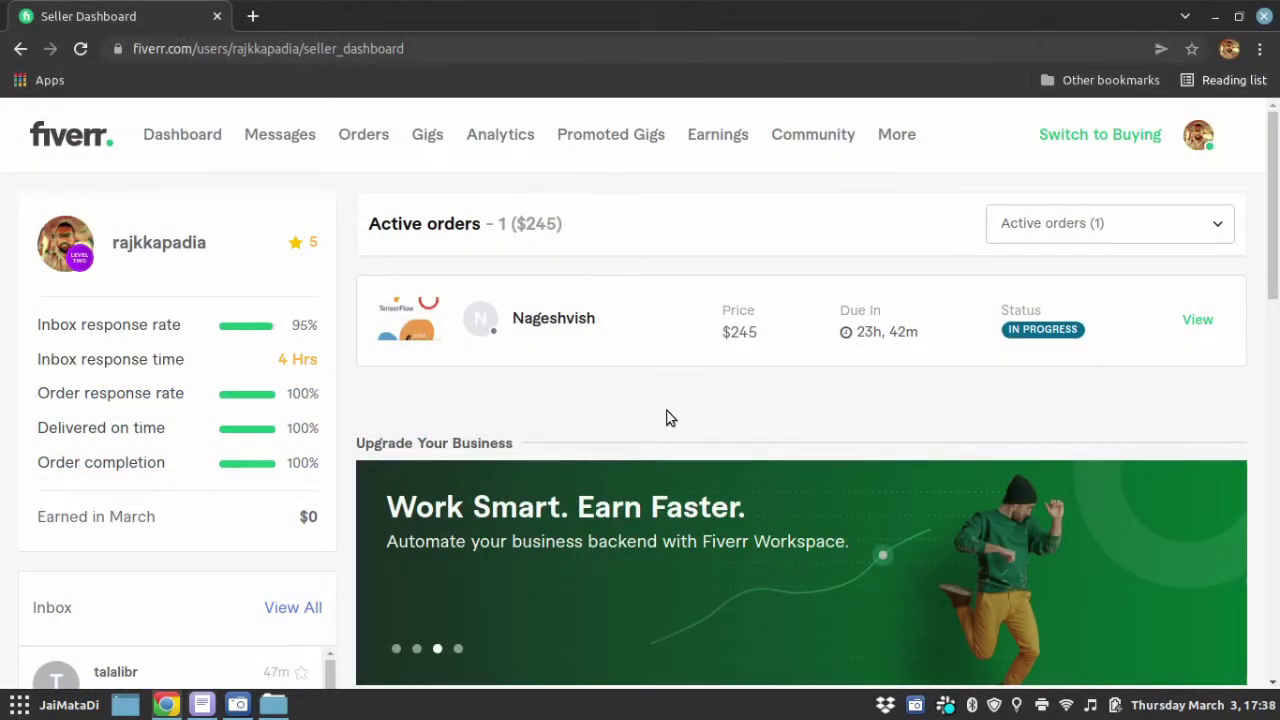
left_click(430, 137)
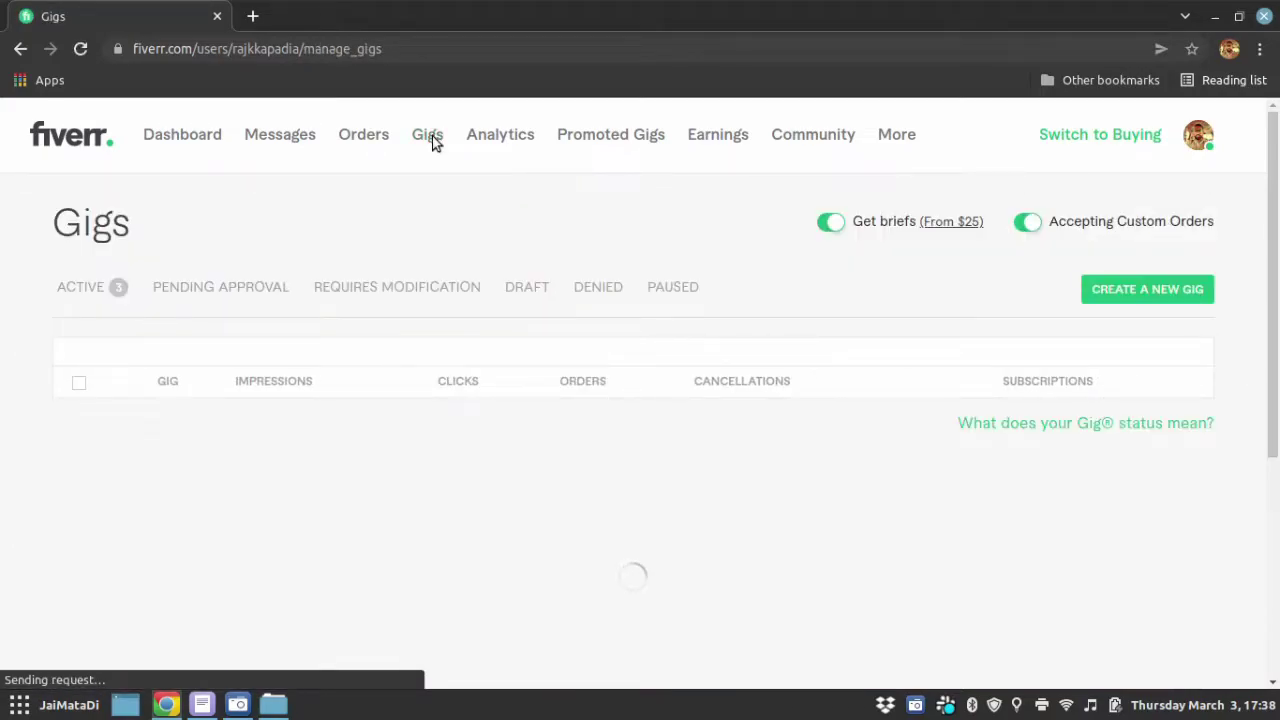
left_click(1141, 292)
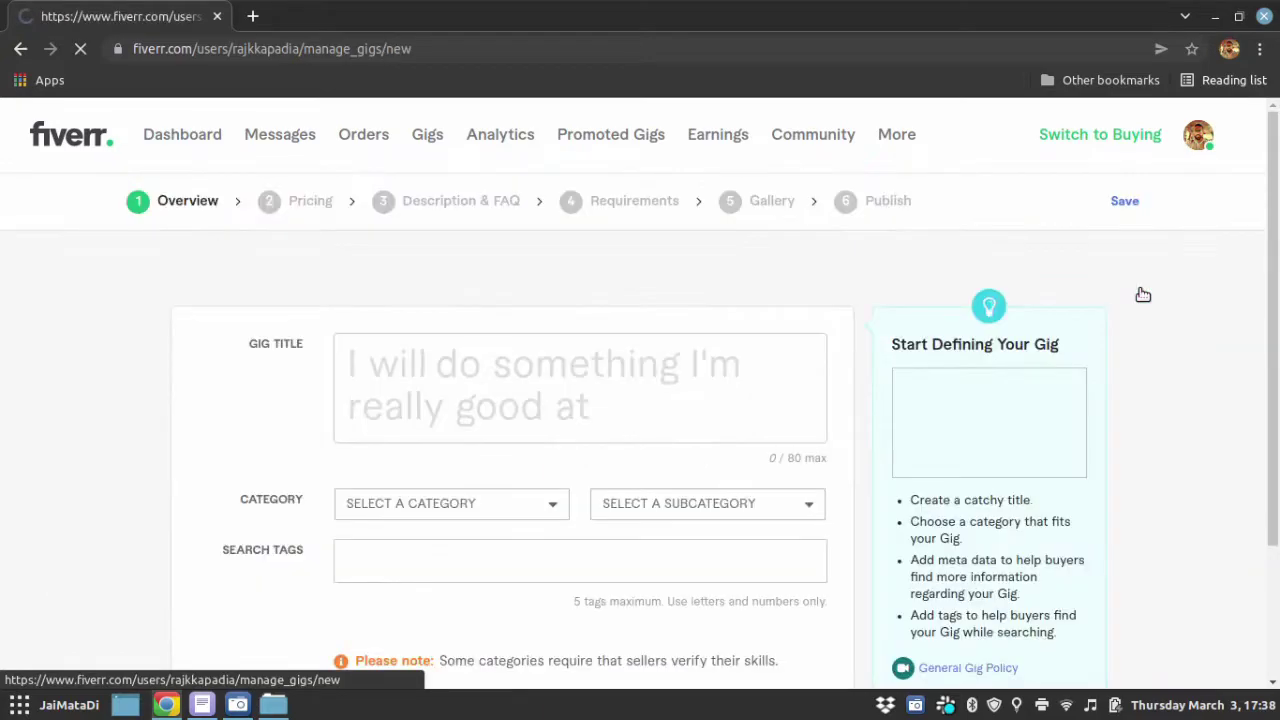
Title the gig 'I will develop a Google Dialogflow CX chatbot' under Programming & Tech > Chatbots.
left_click(597, 380)
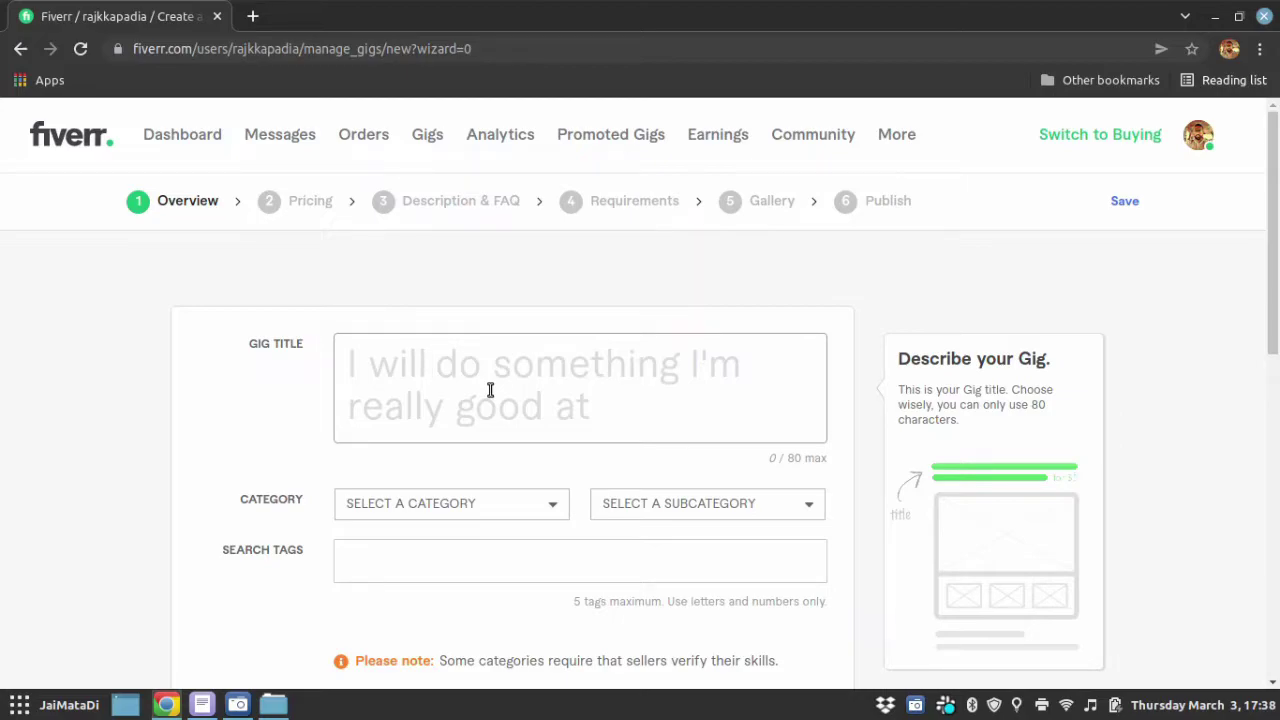
type("de")
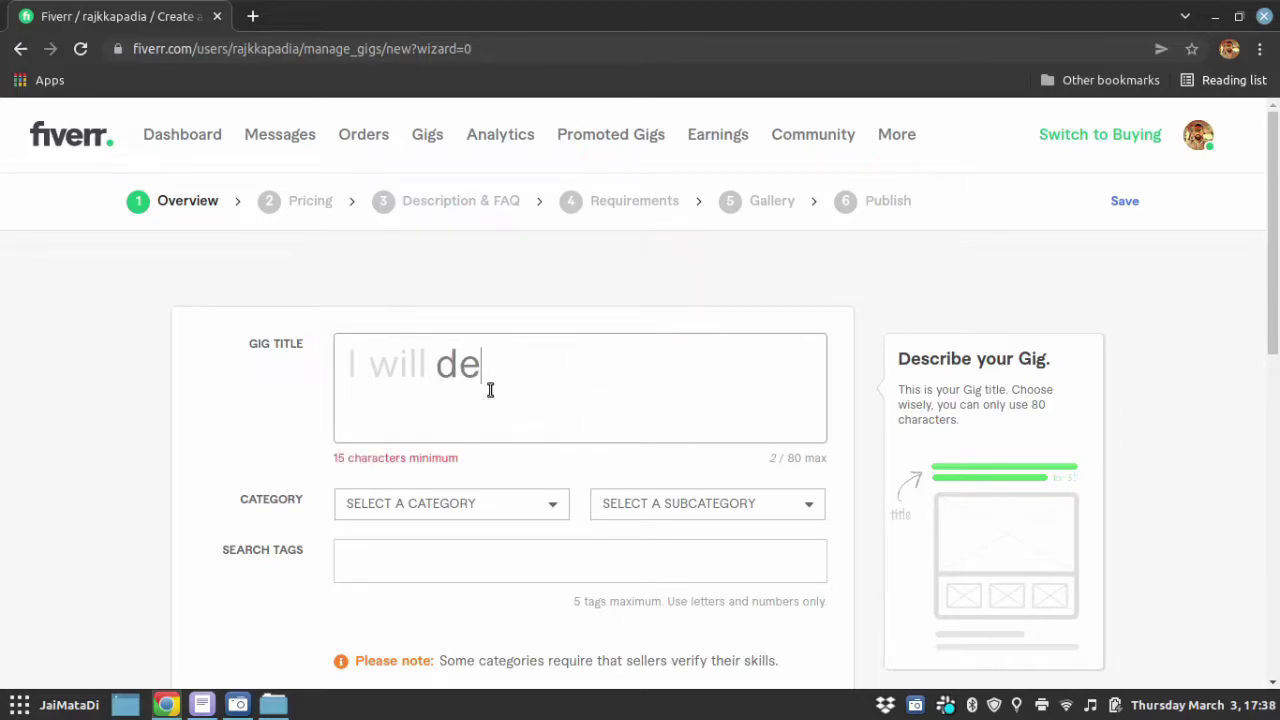
type("velop")
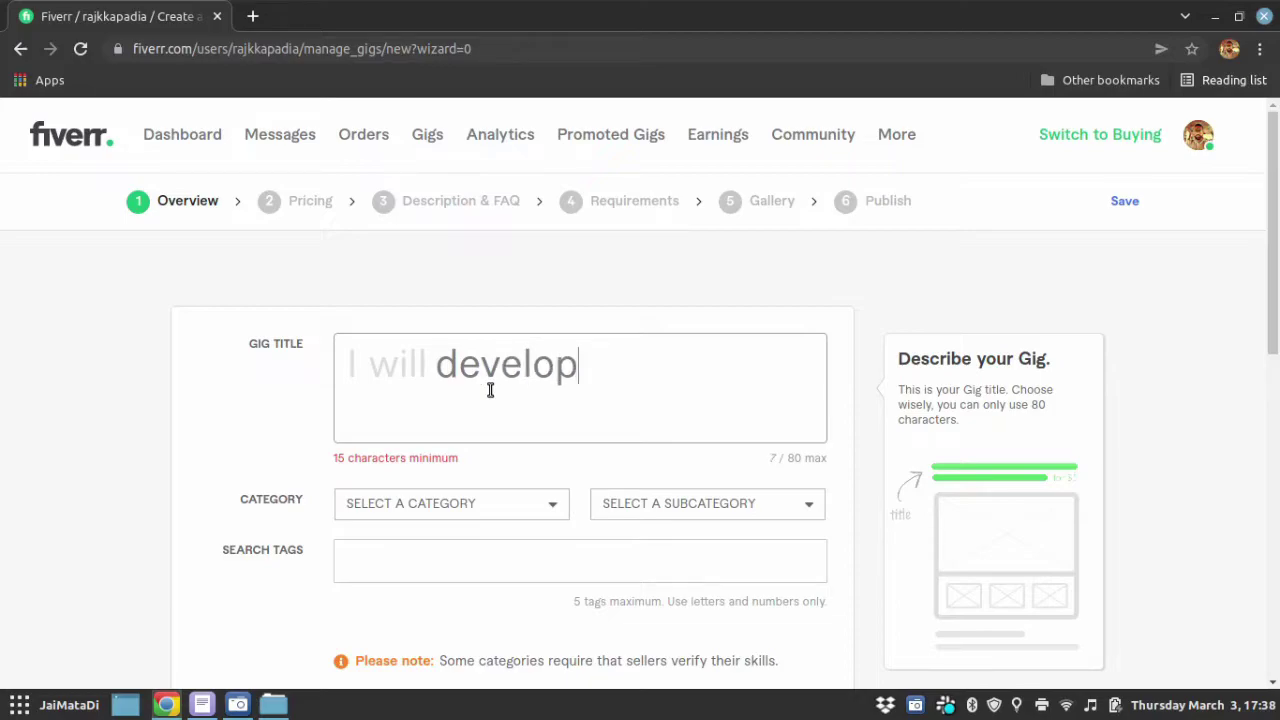
type(" aG")
type("oogle Dialo")
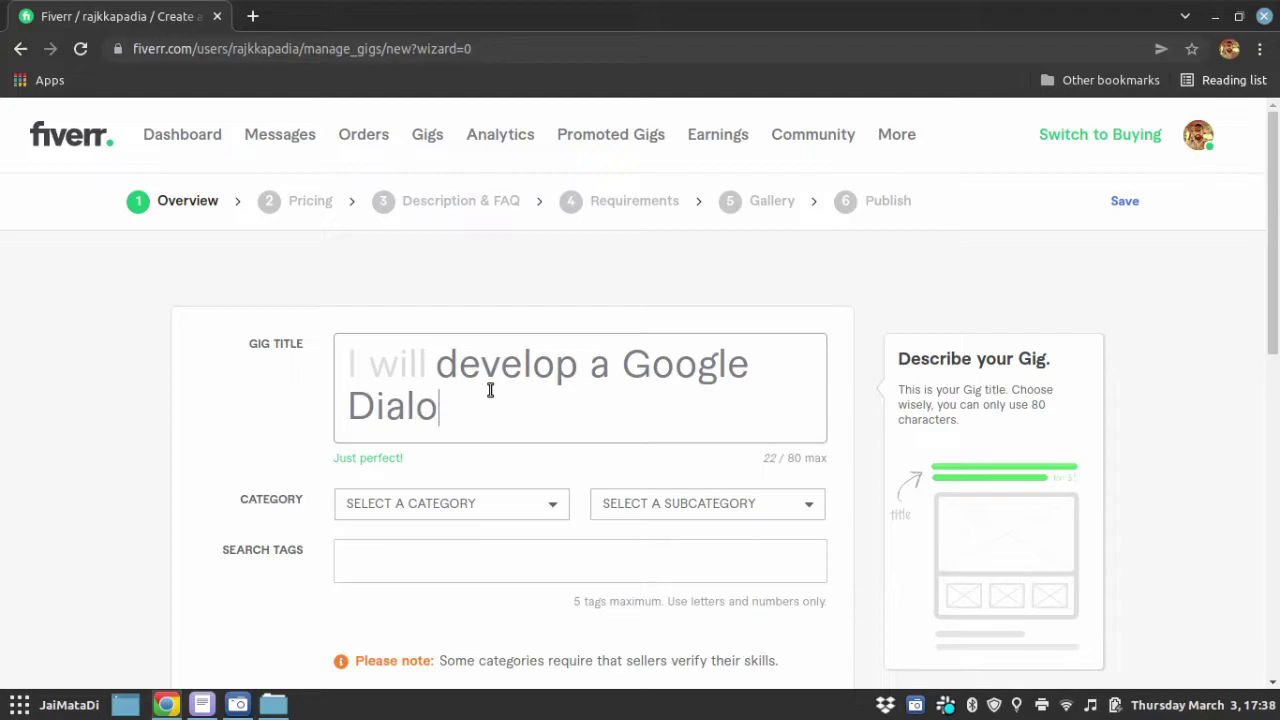
type("gfloe")
key("BackSpace")
type("w")
type(" CX")
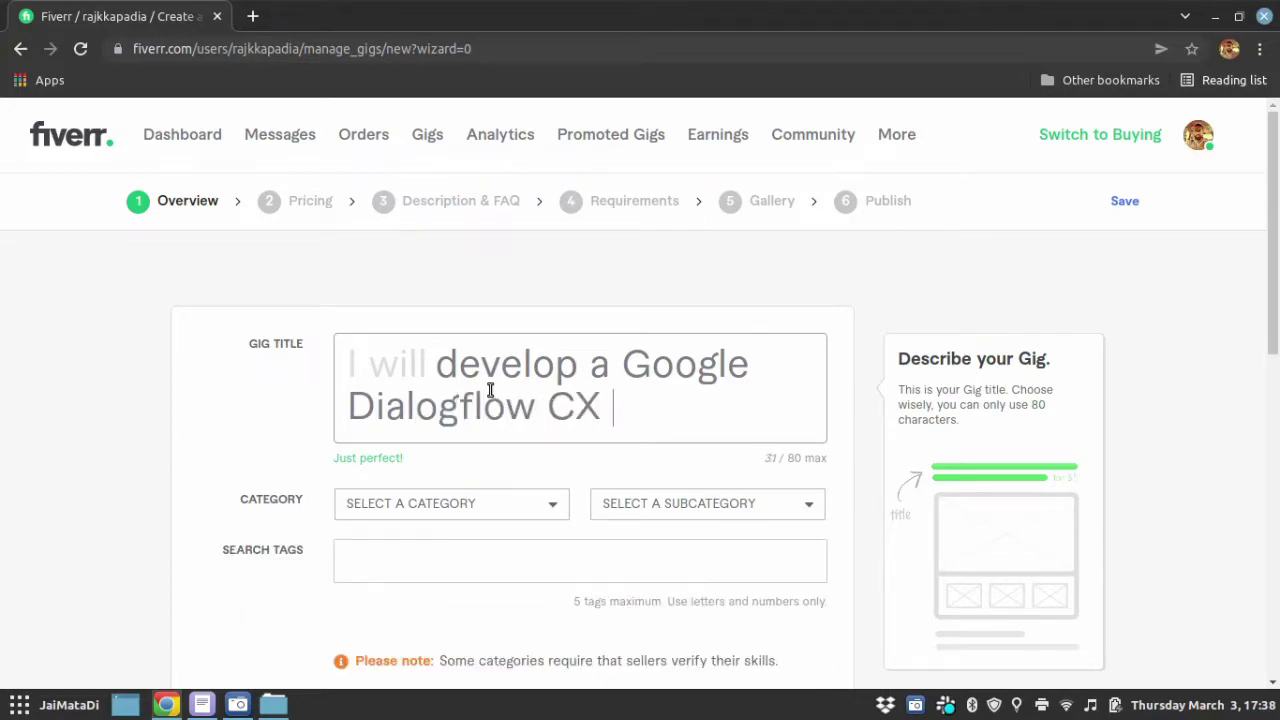
type(" cha")
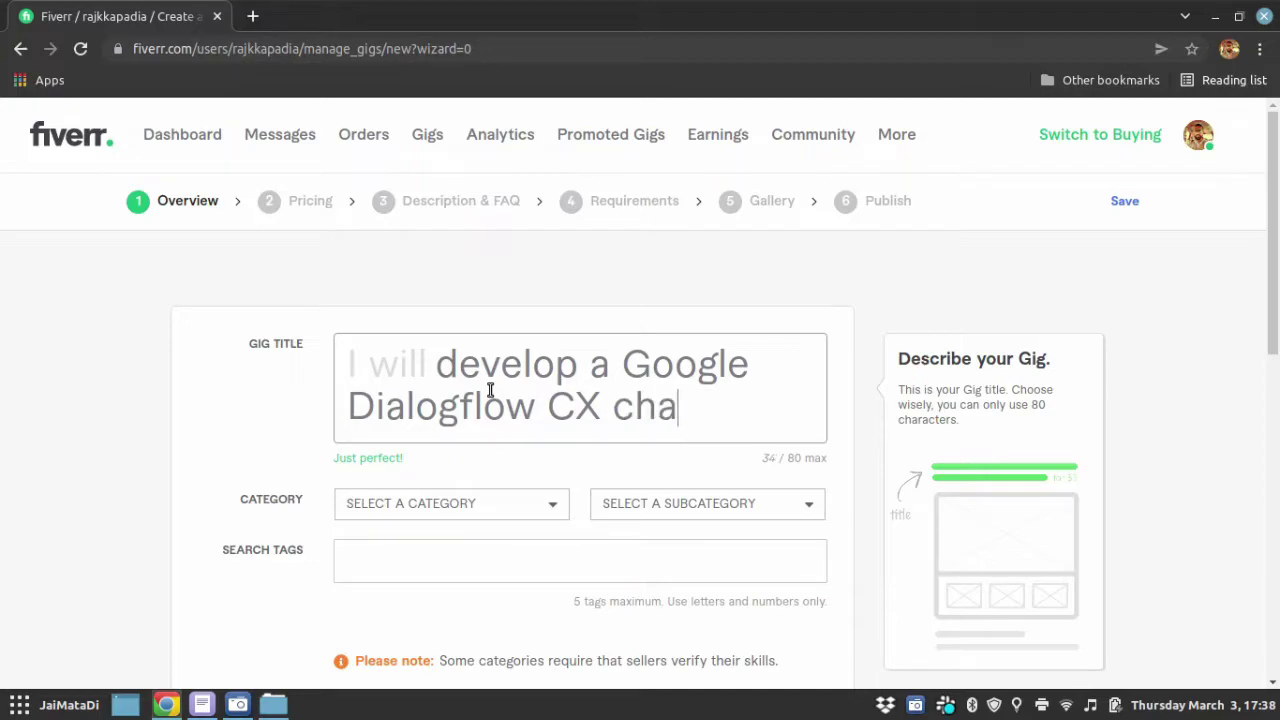
type("tbot")
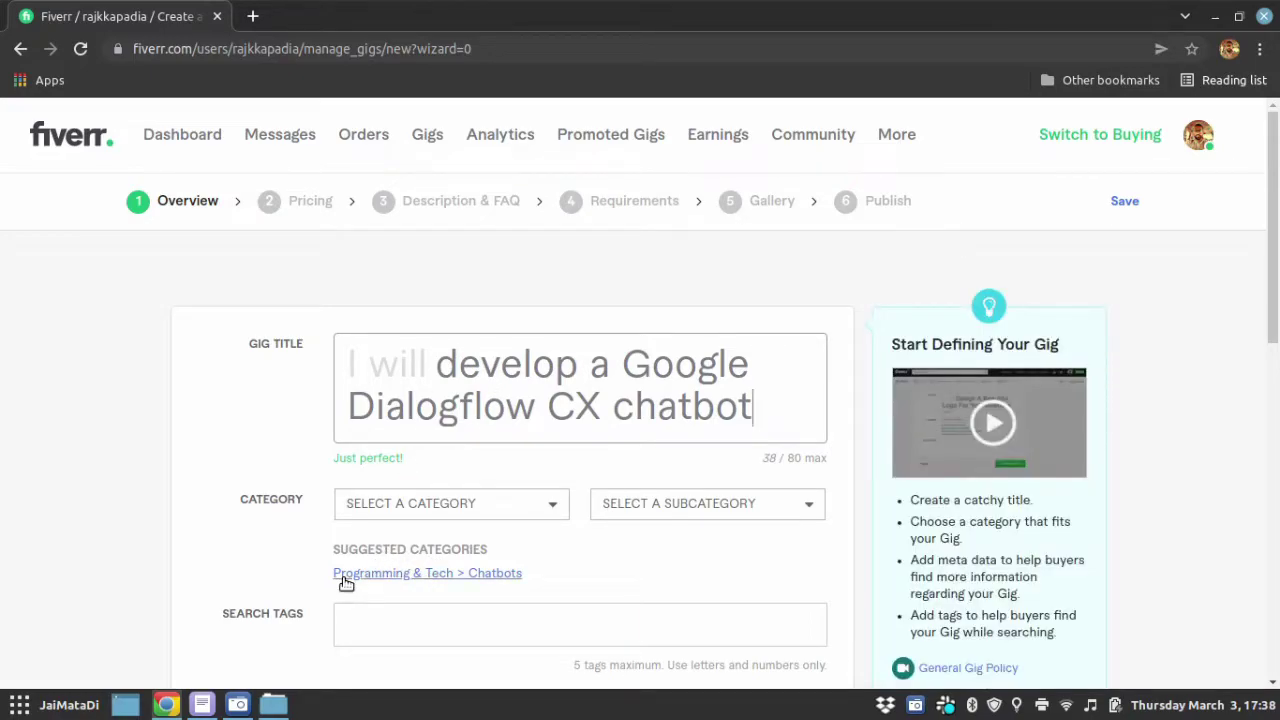
left_click(516, 582)
Mark Discord, Facebook Messenger, Instagram, Skype and SMS as supported platforms.
scroll(205, 521, "down", 3)
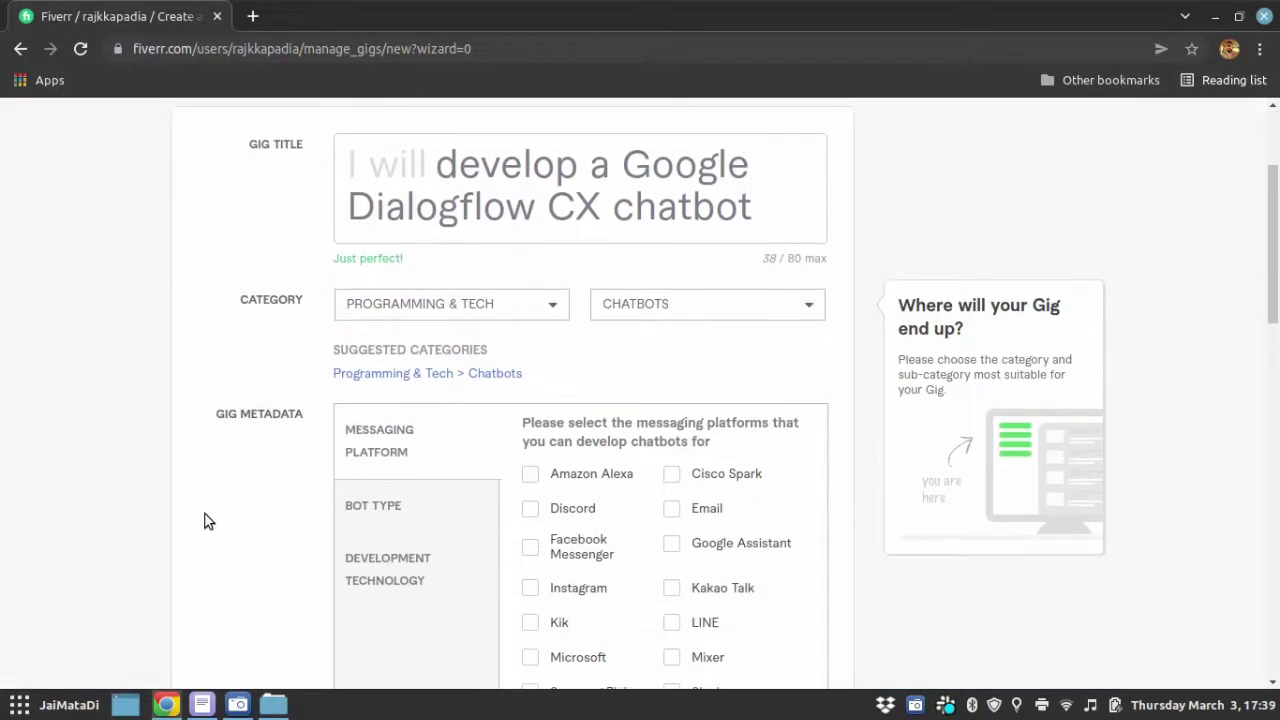
scroll(205, 521, "down", 3)
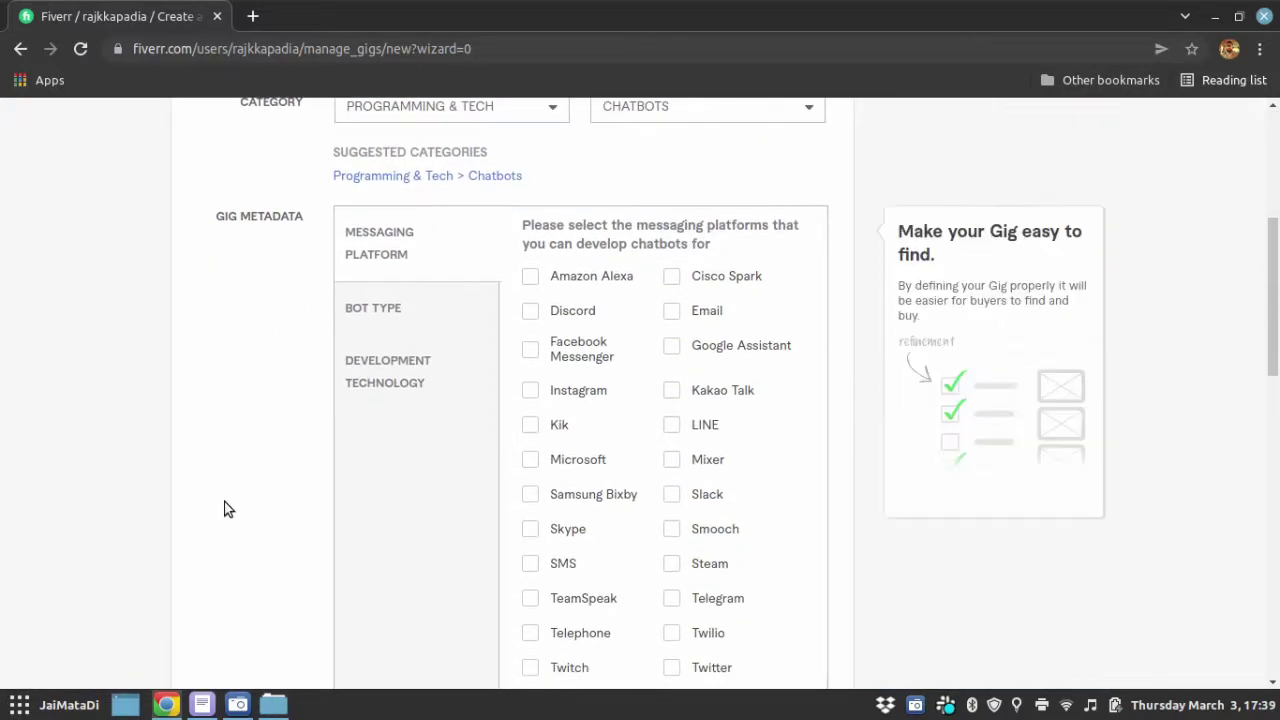
left_click(529, 312)
left_click(531, 350)
left_click(531, 391)
left_click(530, 529)
left_click(531, 566)
scroll(531, 568, "down", 1)
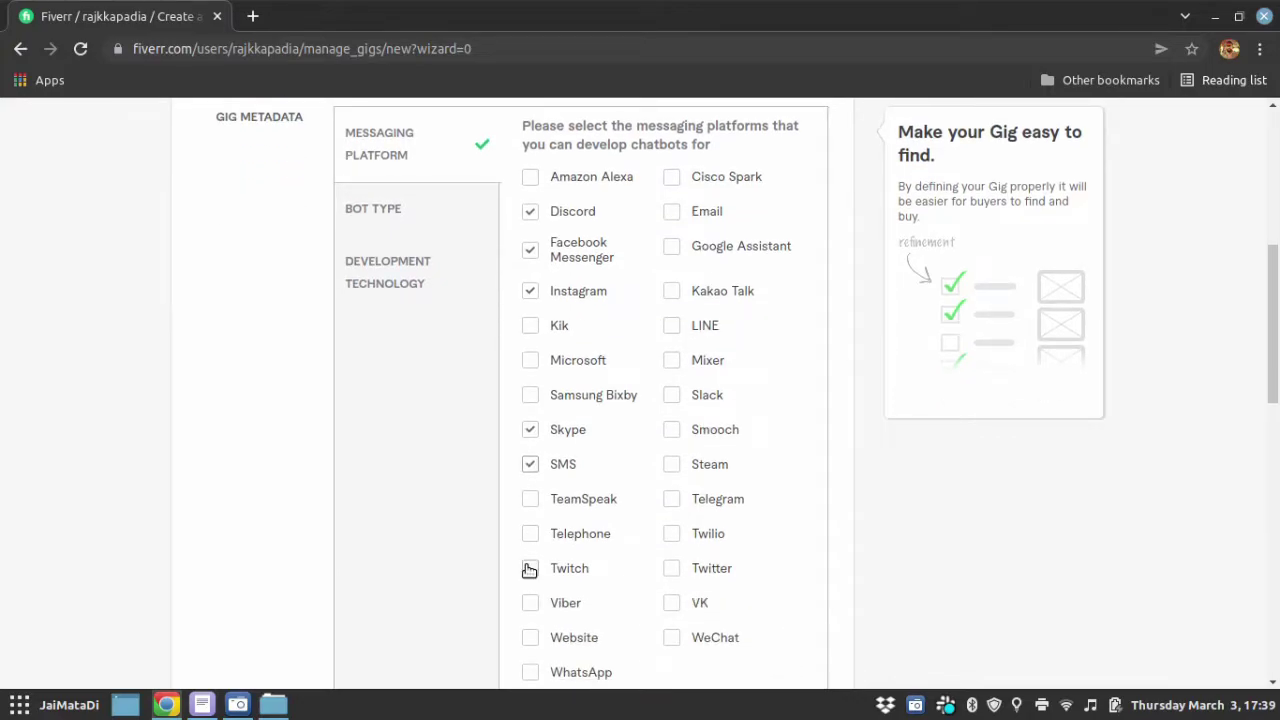
scroll(529, 570, "down", 1)
Also mark Viber, Website, WhatsApp, WeChat, Twilio, Telegram, Slack, LINE and Google Assistant.
left_click(528, 508)
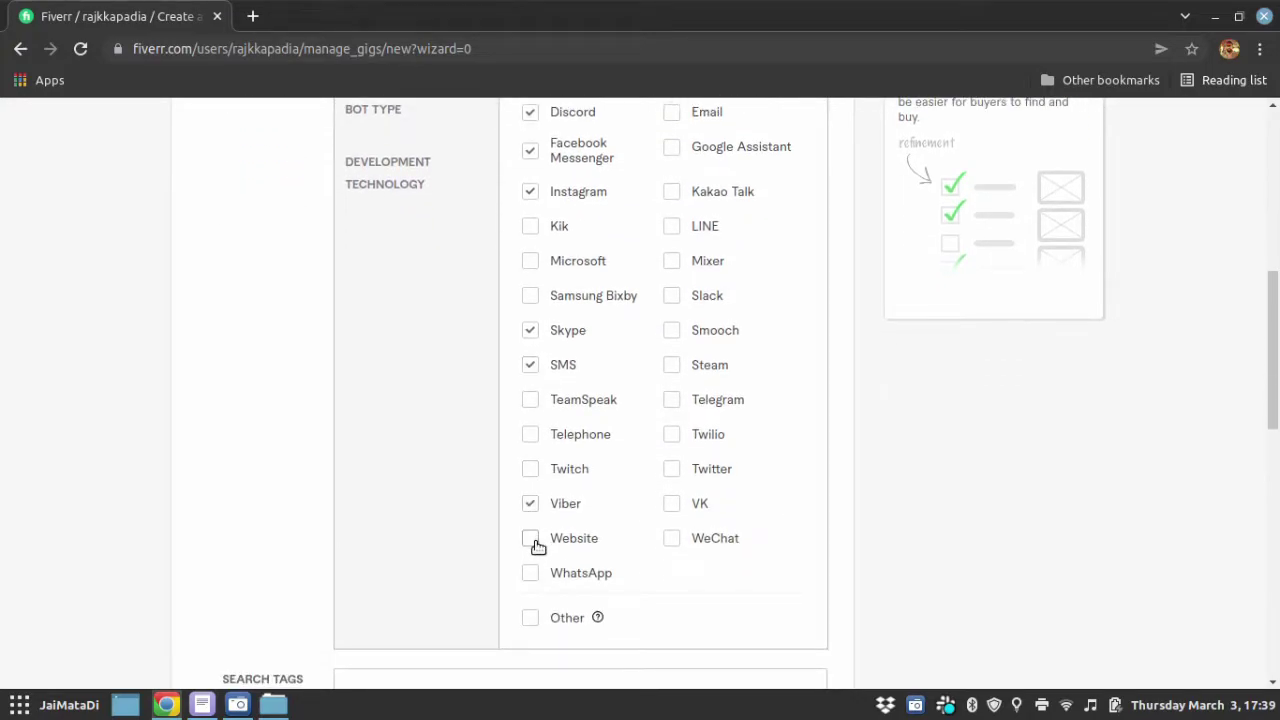
left_click(531, 540)
left_click(530, 574)
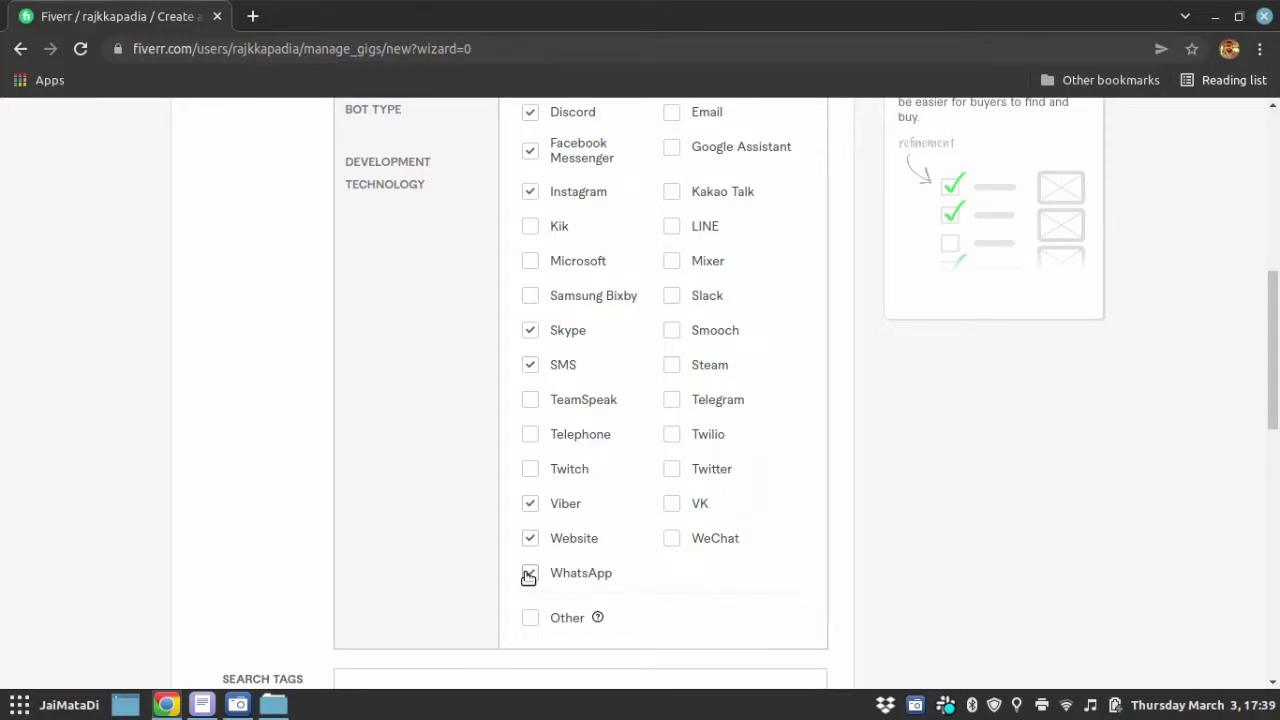
left_click(676, 539)
left_click(672, 436)
left_click(670, 402)
scroll(665, 405, "up", 1)
left_click(672, 345)
scroll(676, 351, "up", 1)
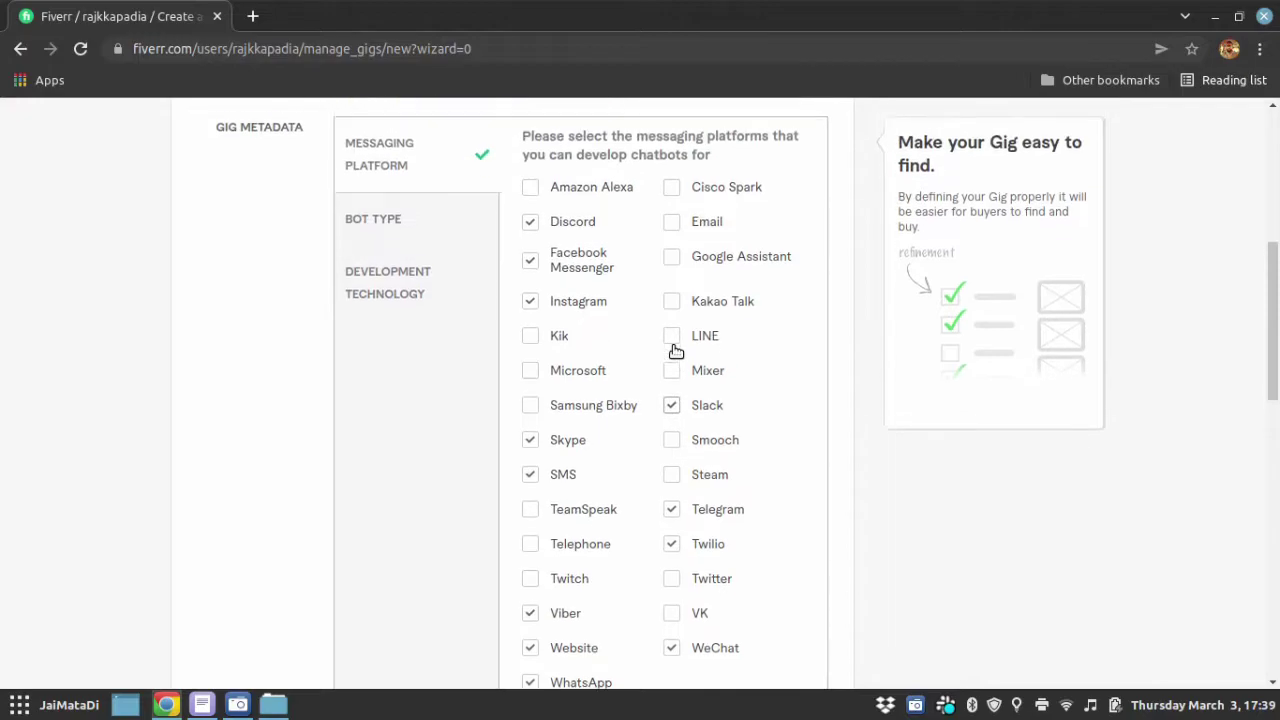
scroll(676, 351, "up", 1)
left_click(673, 372)
scroll(678, 383, "up", 1)
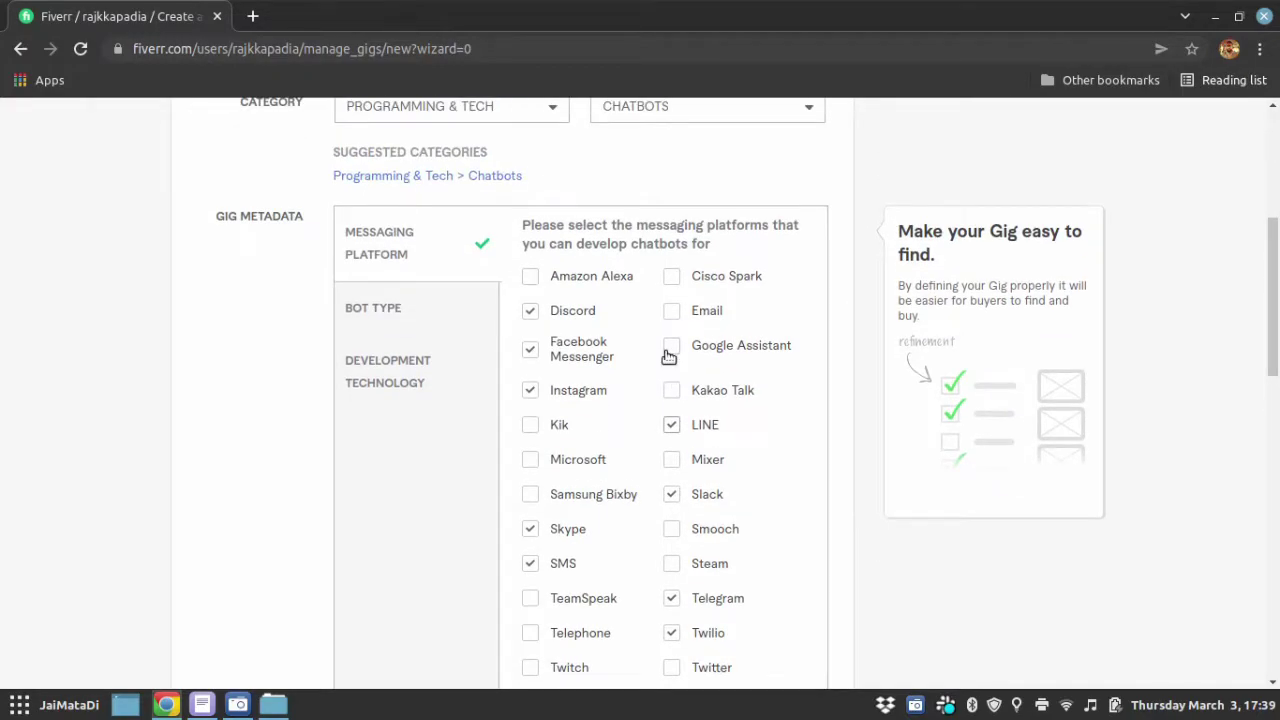
left_click(669, 350)
scroll(826, 478, "down", 7)
scroll(760, 460, "up", 6)
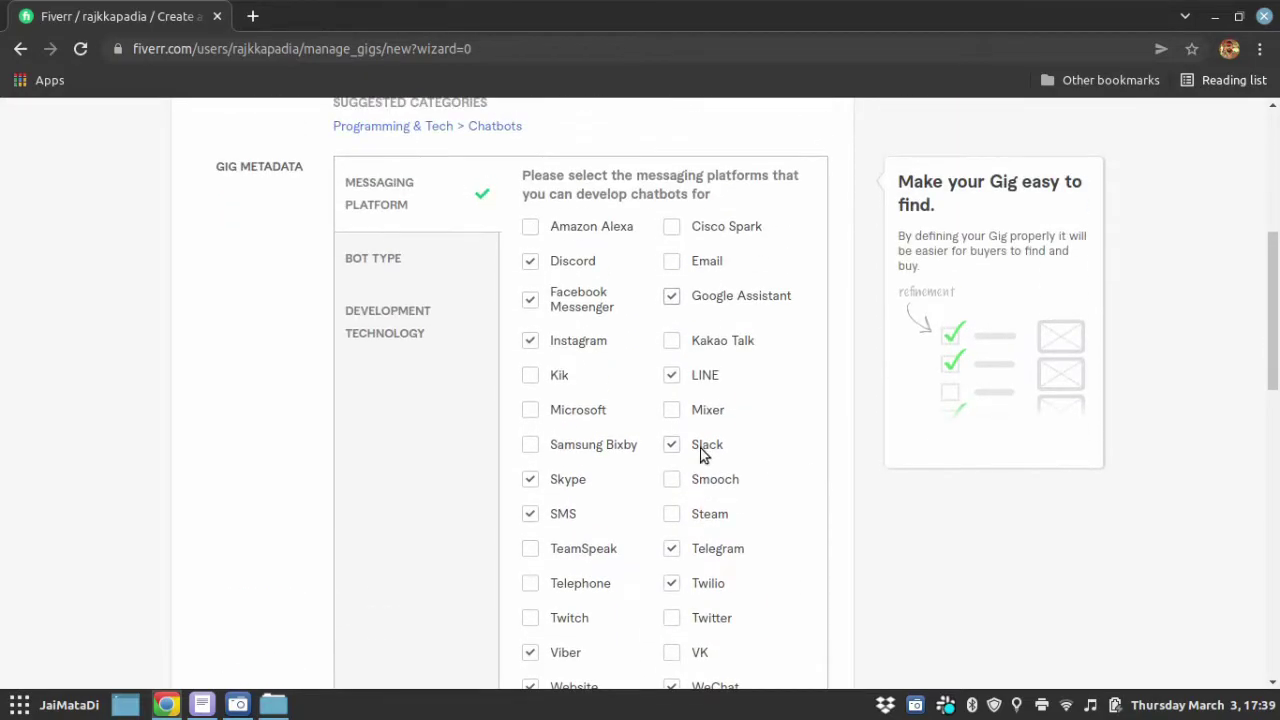
left_click(394, 268)
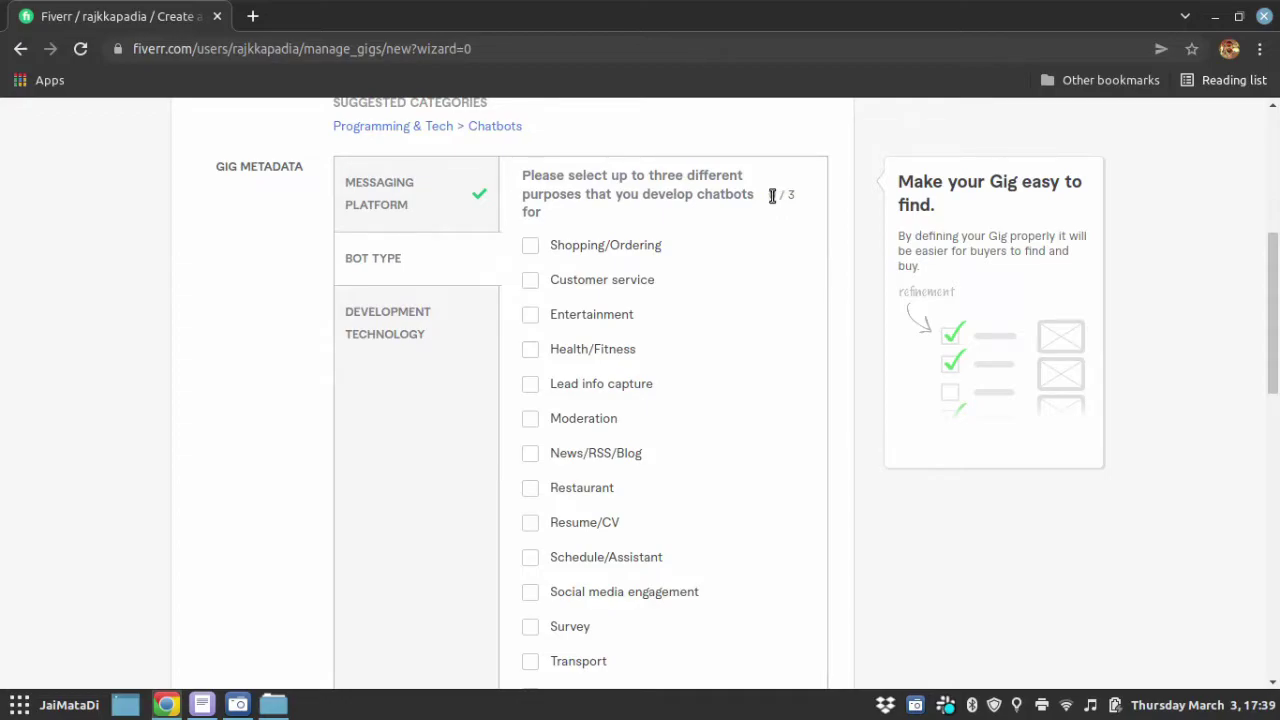
Set the bot types to Shopping/Ordering, Lead info capture and Restaurant.
left_click_drag(772, 196, 793, 194)
left_click(531, 246)
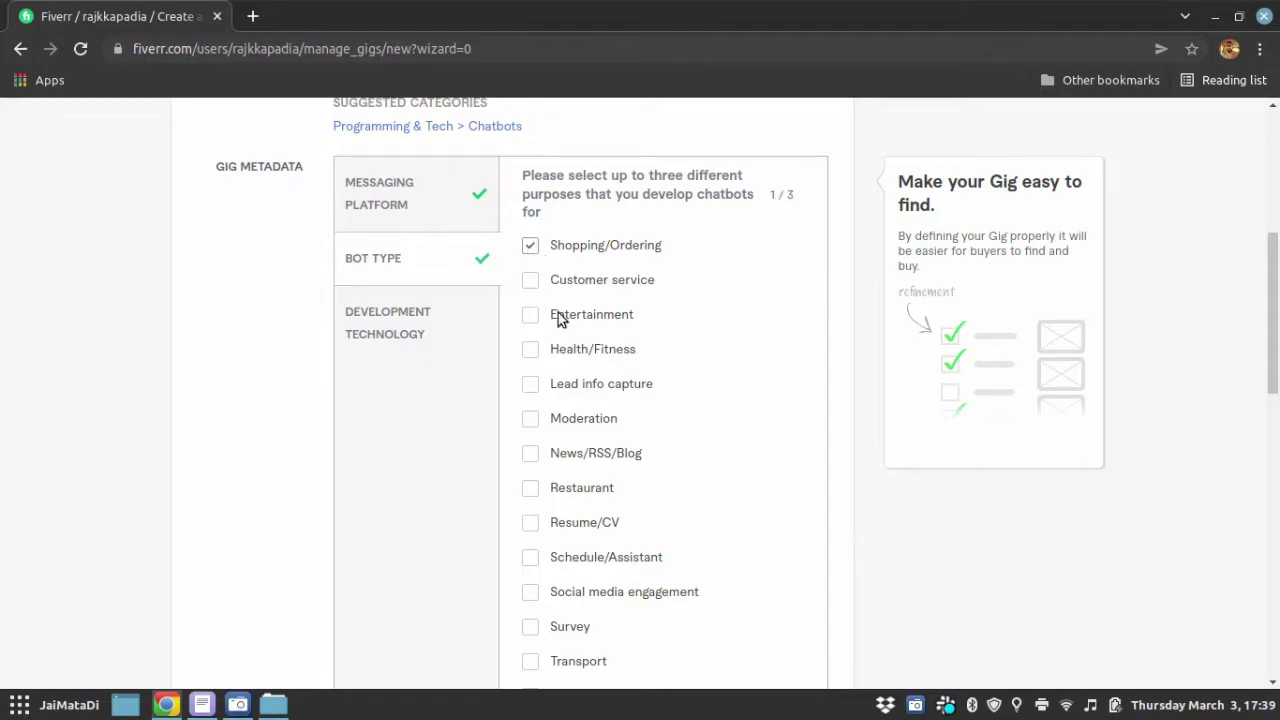
left_click(531, 386)
left_click(532, 489)
Choose Dialogflow, Node.js and Python as development technologies.
left_click(391, 331)
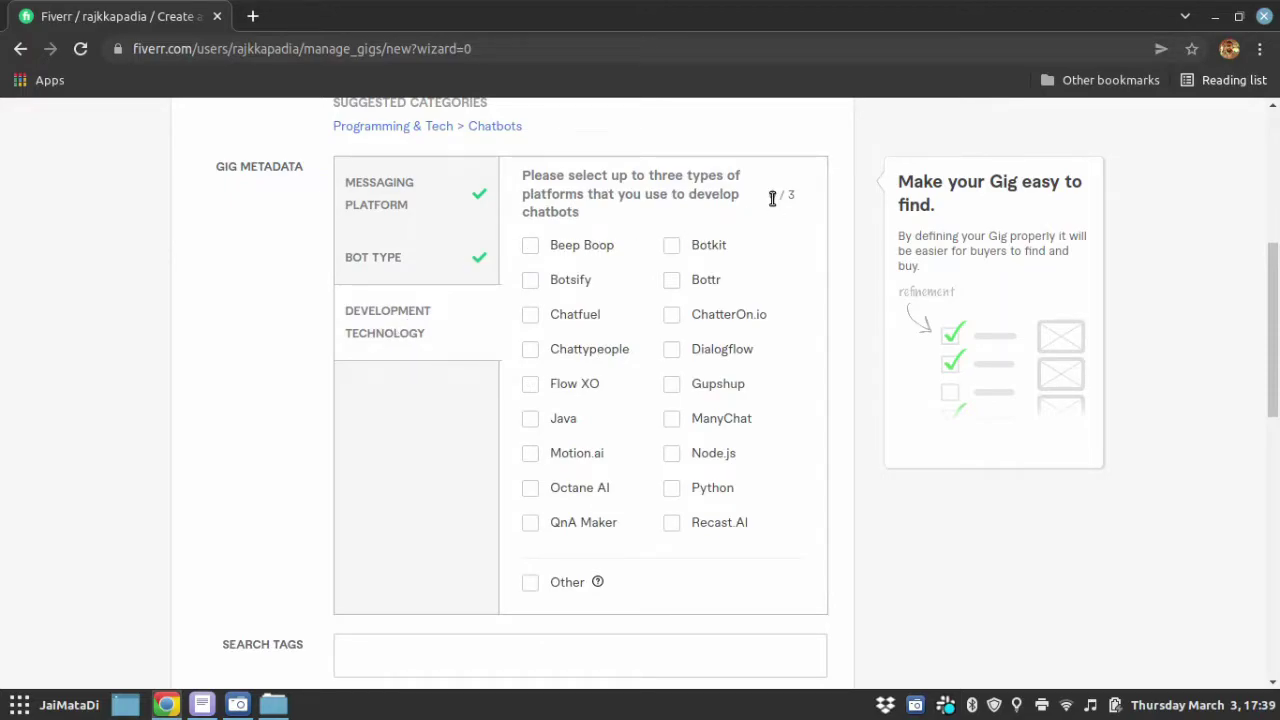
left_click_drag(772, 198, 800, 203)
left_click(670, 352)
left_click(672, 455)
left_click(672, 489)
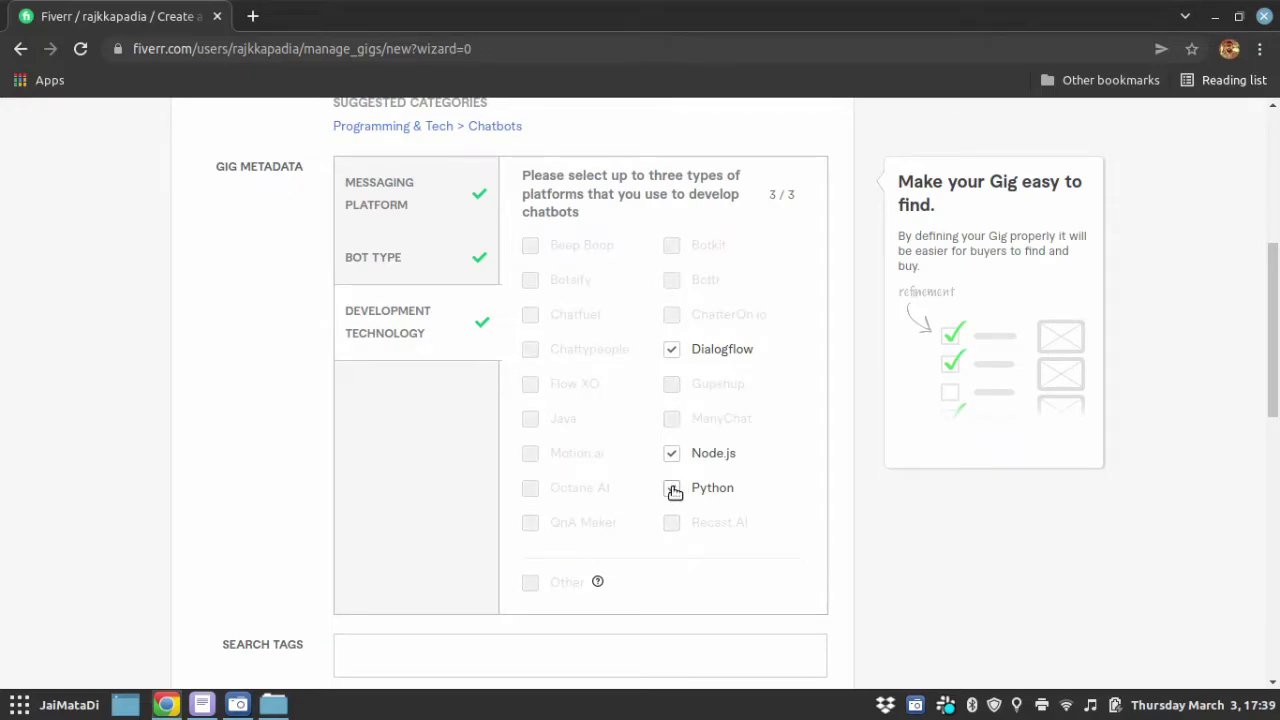
scroll(822, 490, "down", 5)
left_click(447, 410)
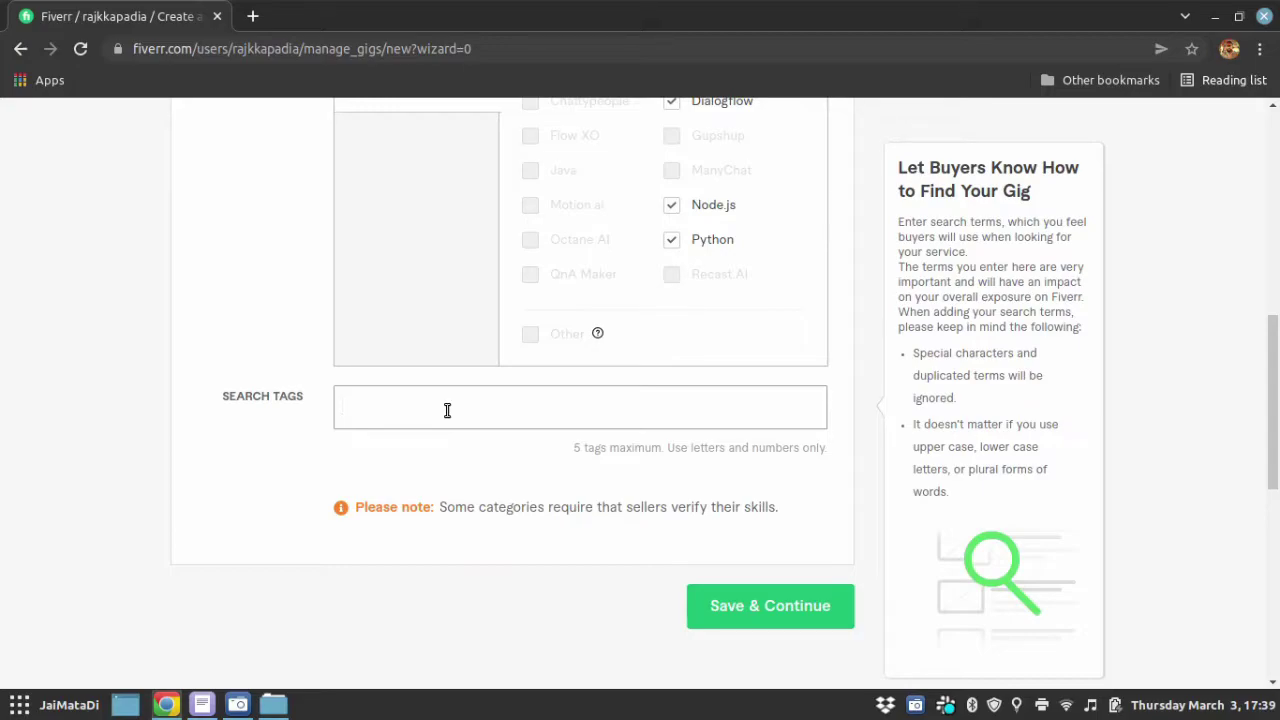
Add search tags DIALOGFLOW CX, CHATBOT, WHATSAPP CHATBOT and TELEGRAM CHATBOT.
type("dialogflow")
type("x")
key("Return")
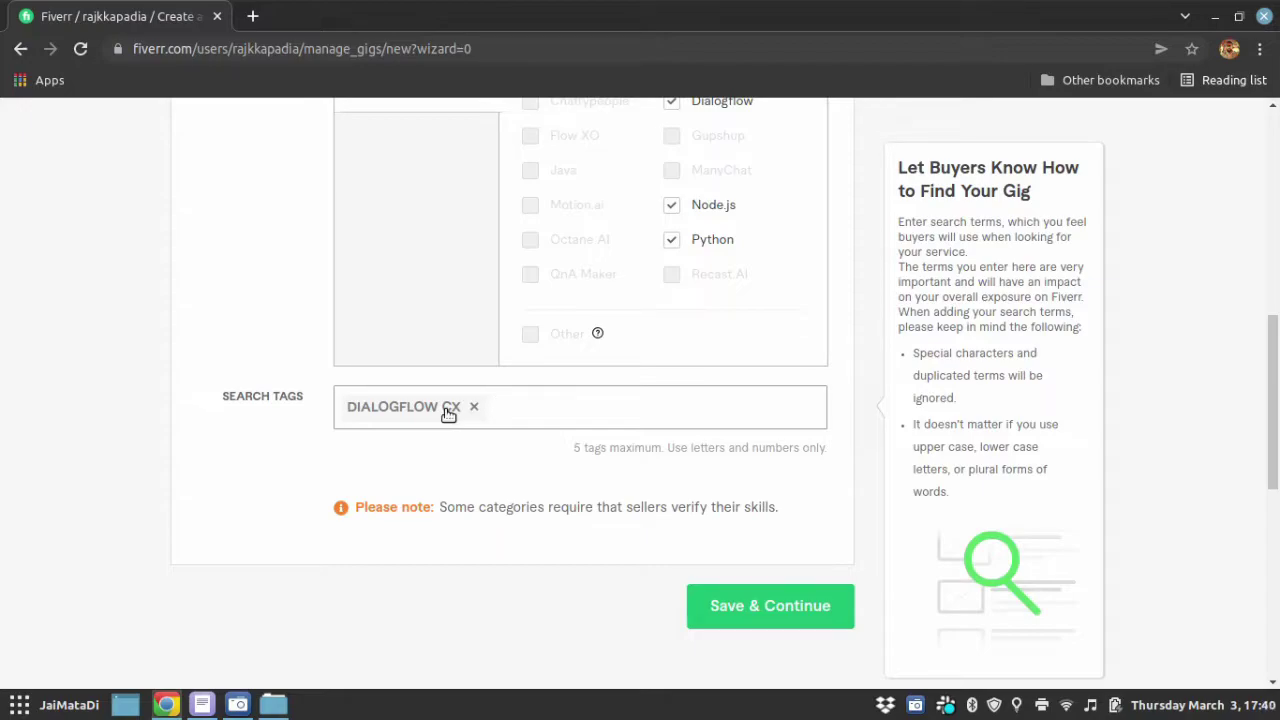
type(" chatbot")
key("Return")
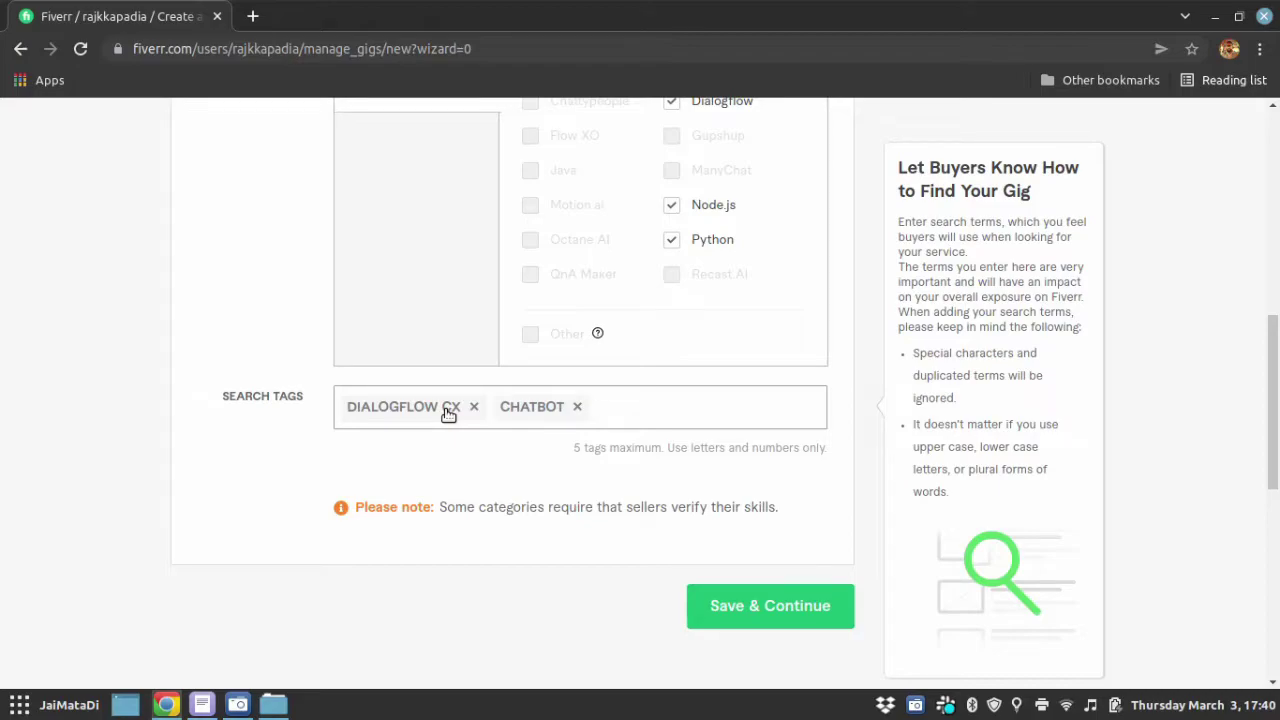
type("whatsapp")
type(" chatbot")
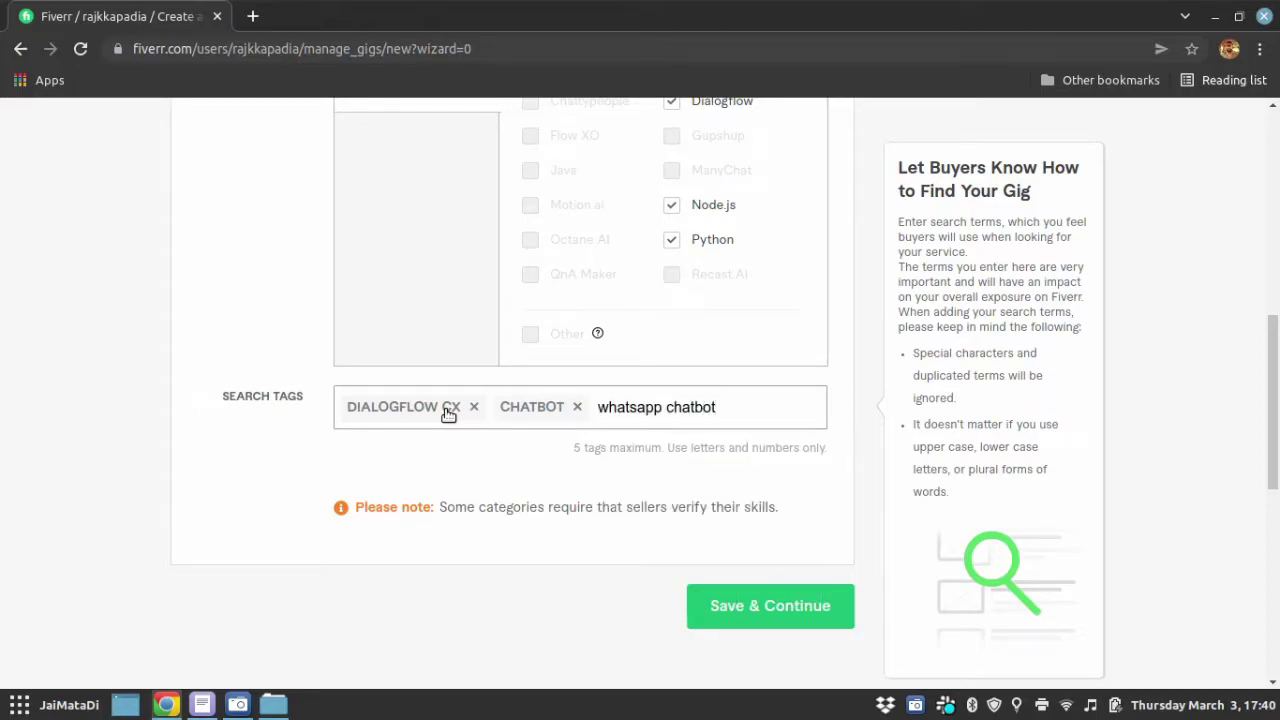
key("Return")
type("tele")
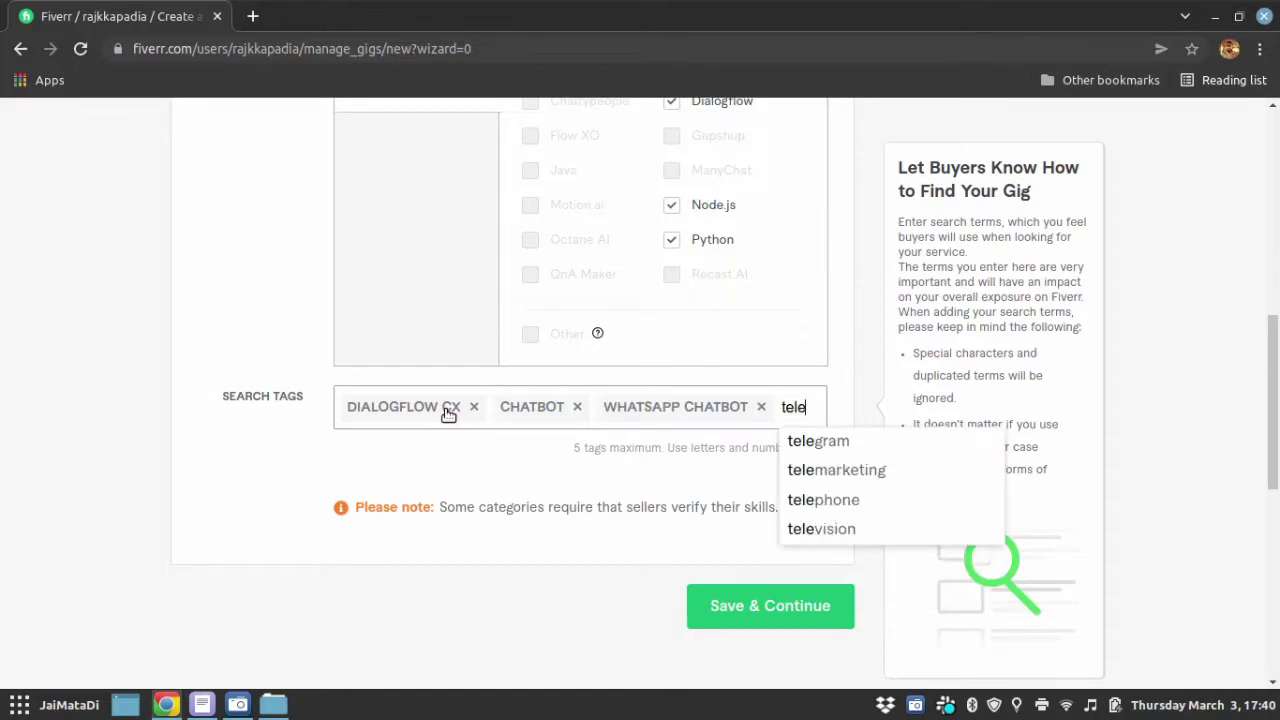
type("gram chatb")
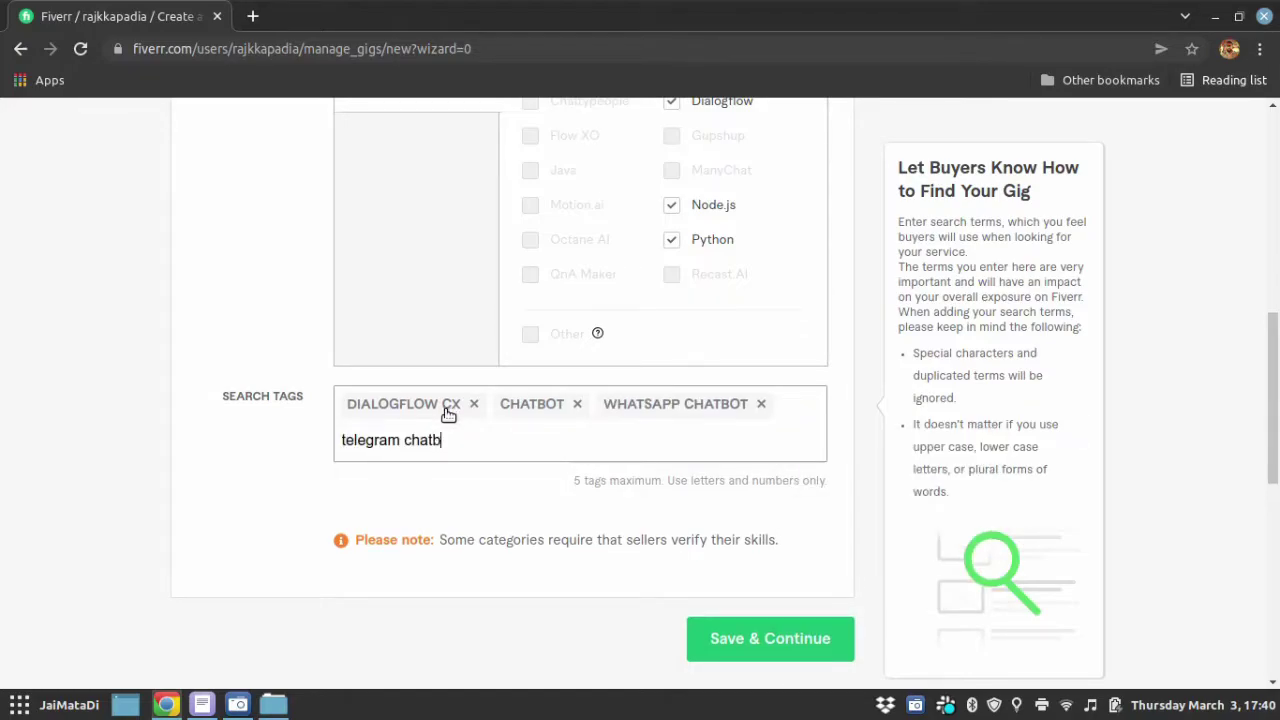
key("Return")
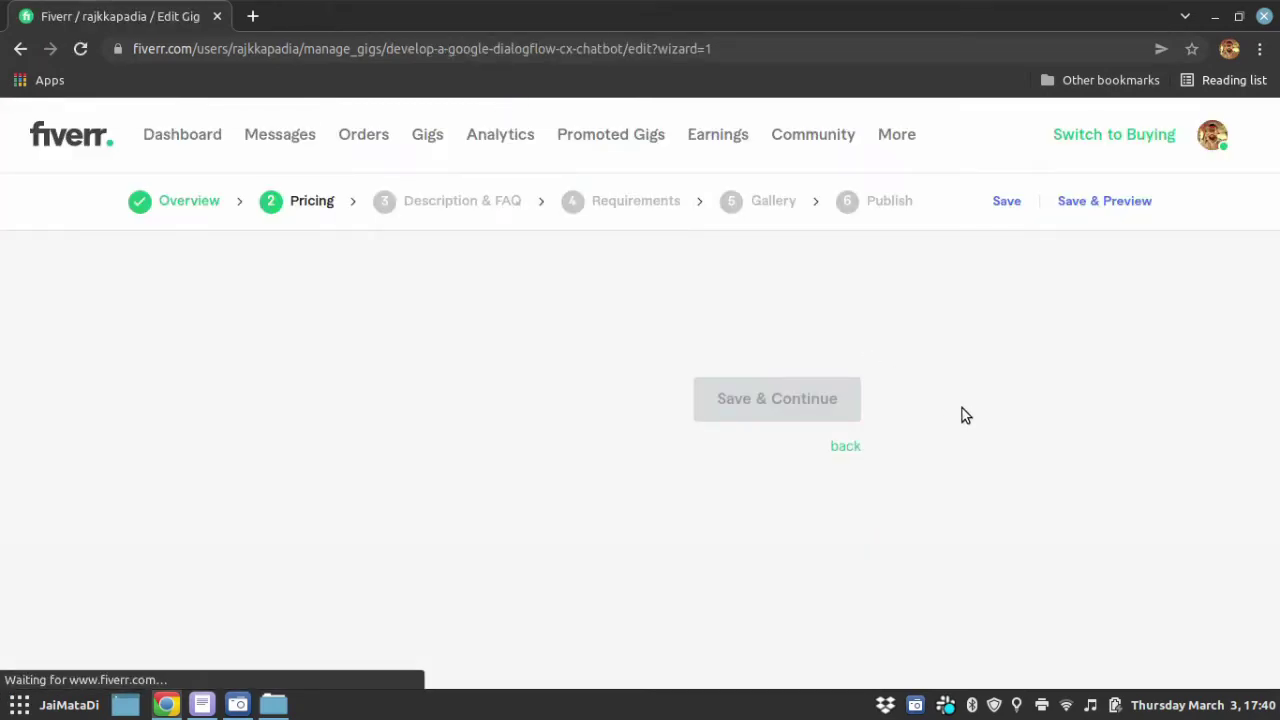
Turn on Offer packages for Basic, Standard and Premium tiers, then bring up the gig notes.
scroll(426, 362, "down", 4)
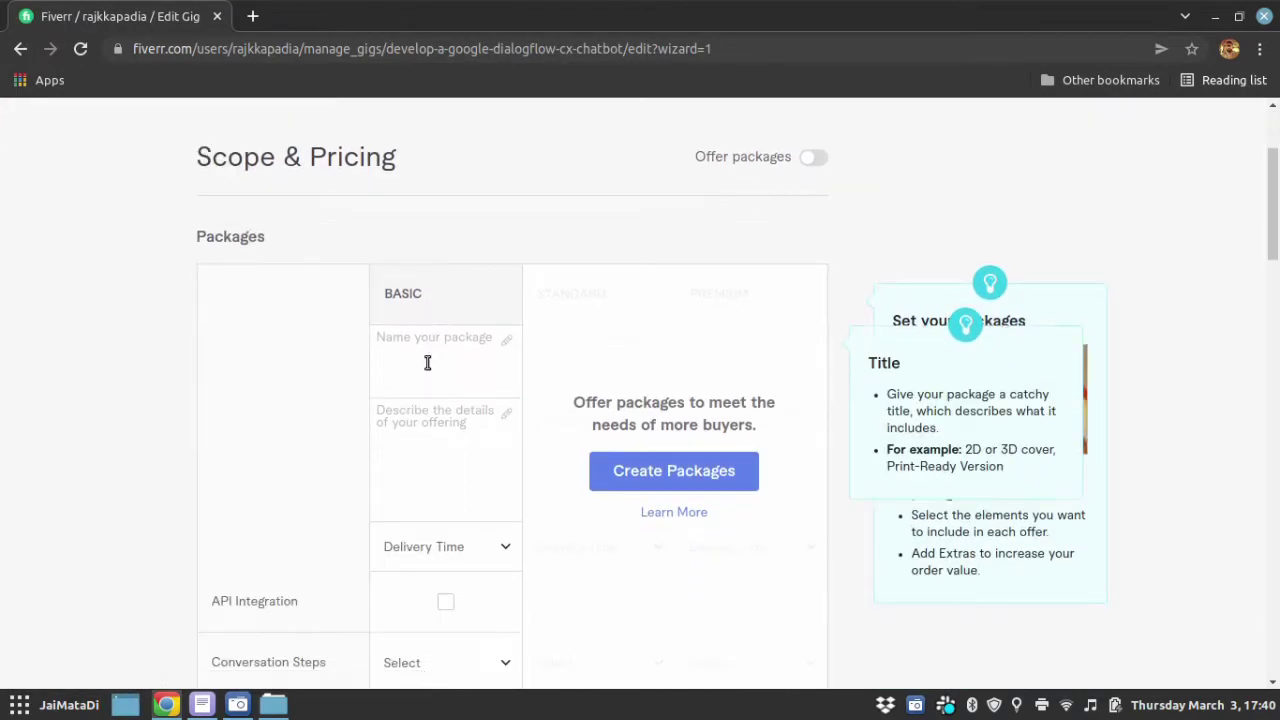
left_click(814, 158)
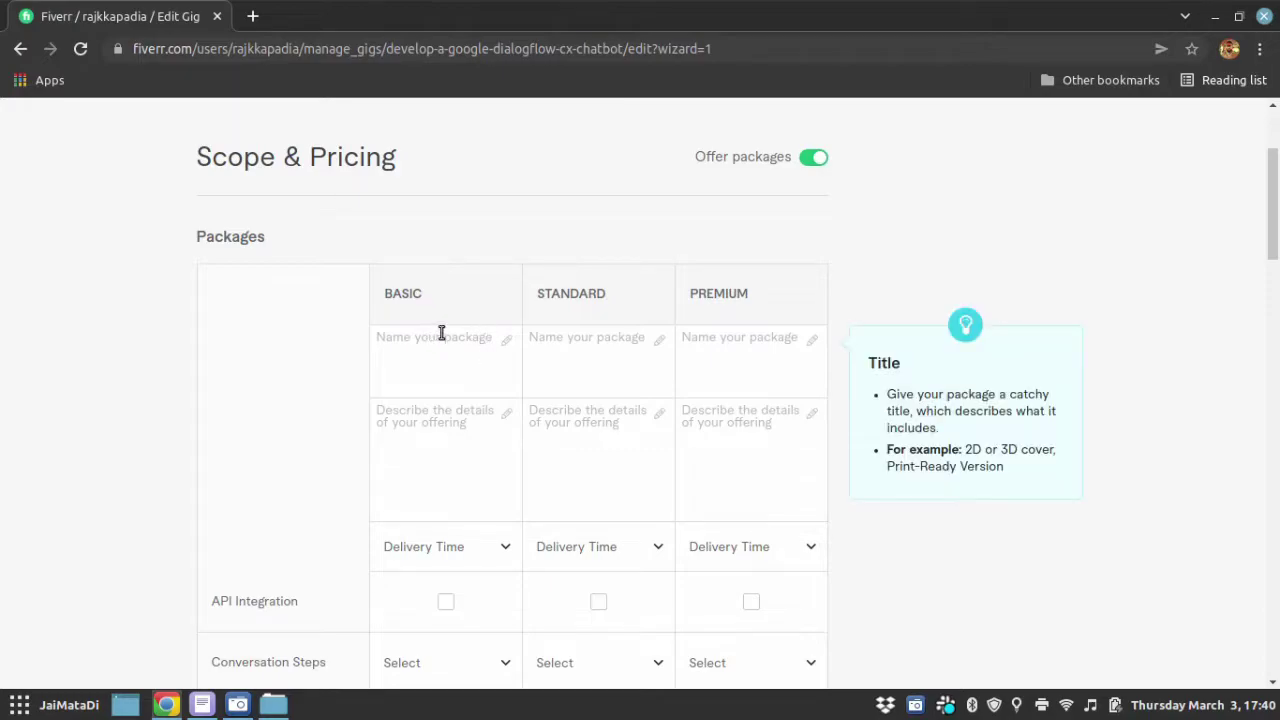
scroll(446, 374, "down", 2)
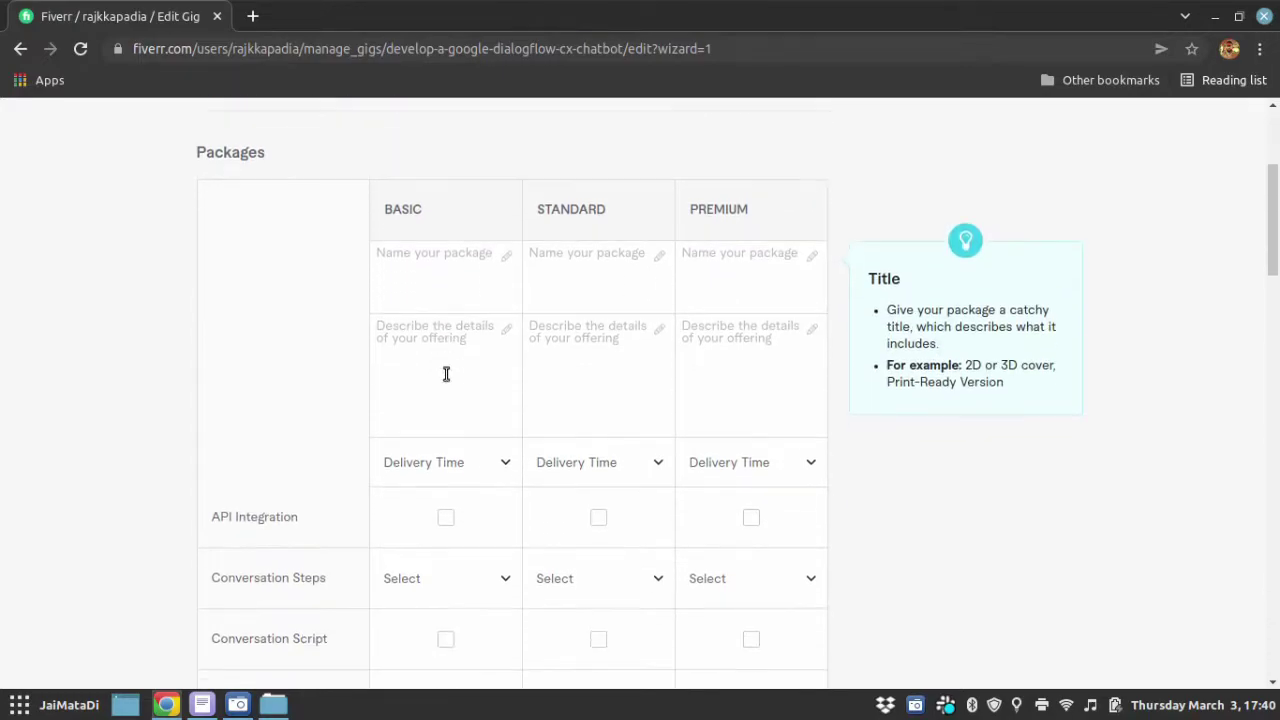
left_click(205, 703)
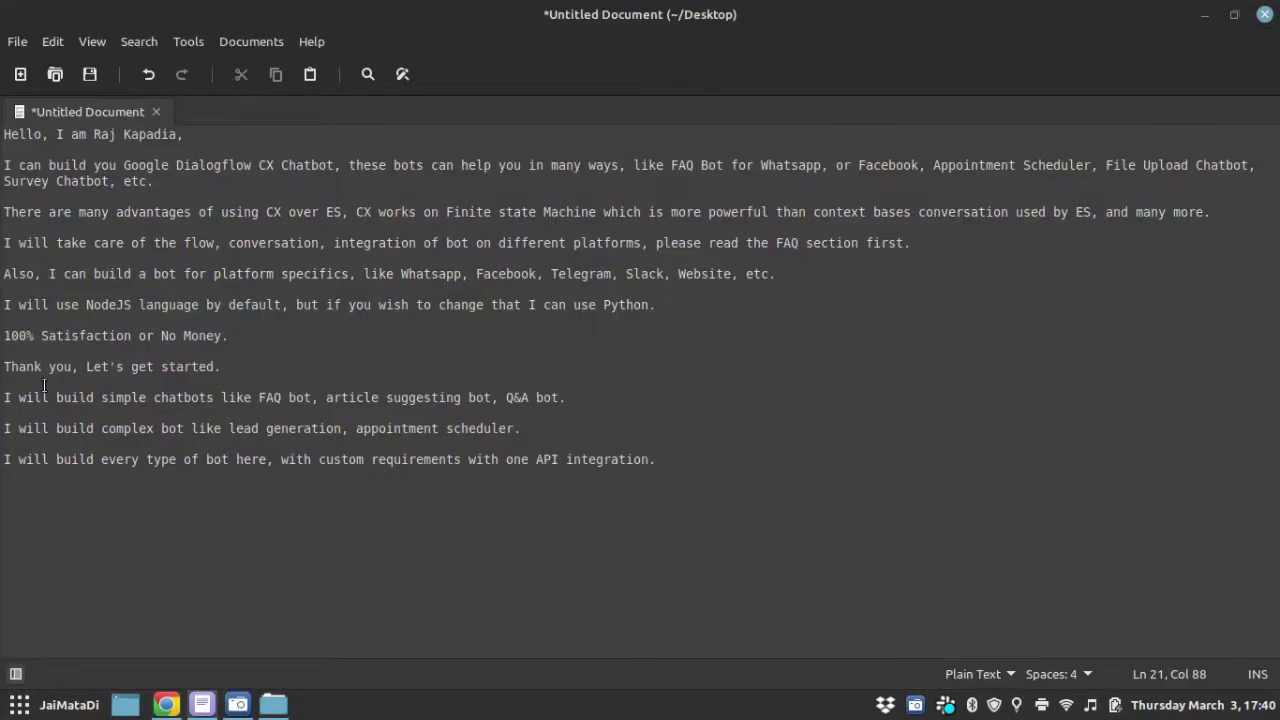
Paste sentences from the notes into the Basic package name and description fields.
mouse_move(4, 398)
left_mouse_down()
mouse_move(451, 380)
mouse_move(565, 398)
left_mouse_up()
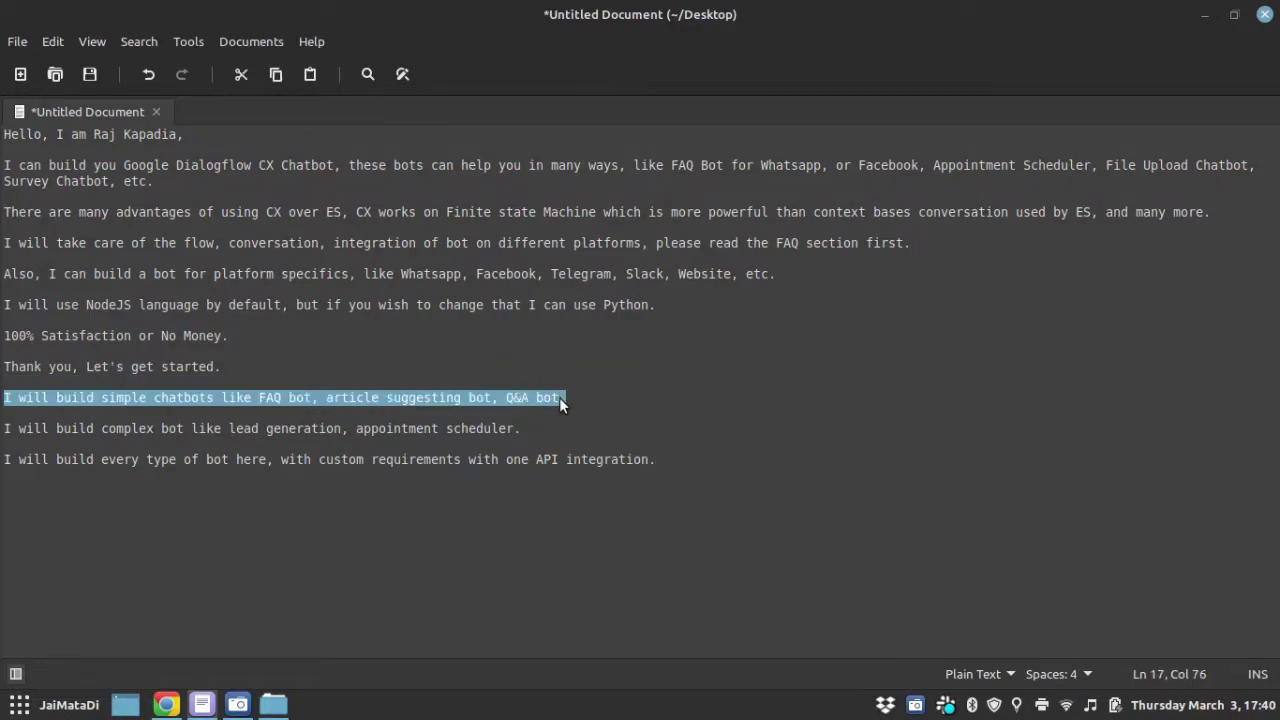
key("alt+Tab")
left_click(448, 266)
type("I will build simple chatbots like F")
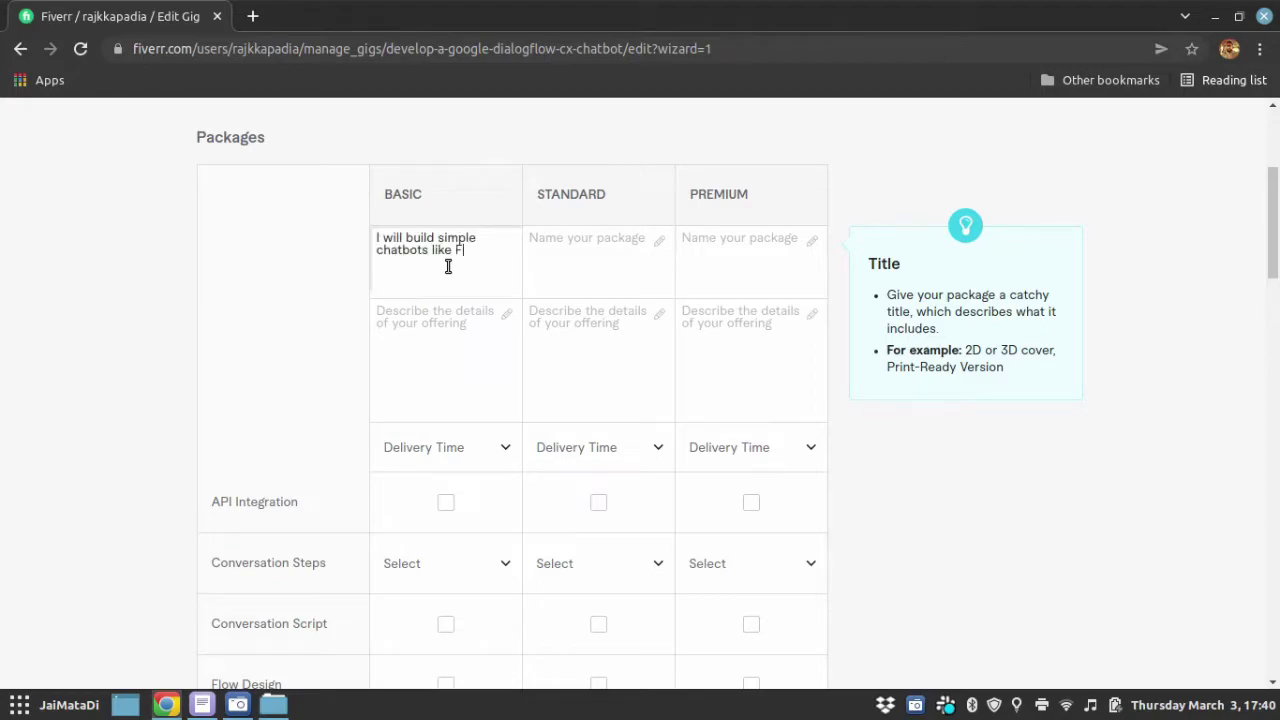
key("alt+Tab")
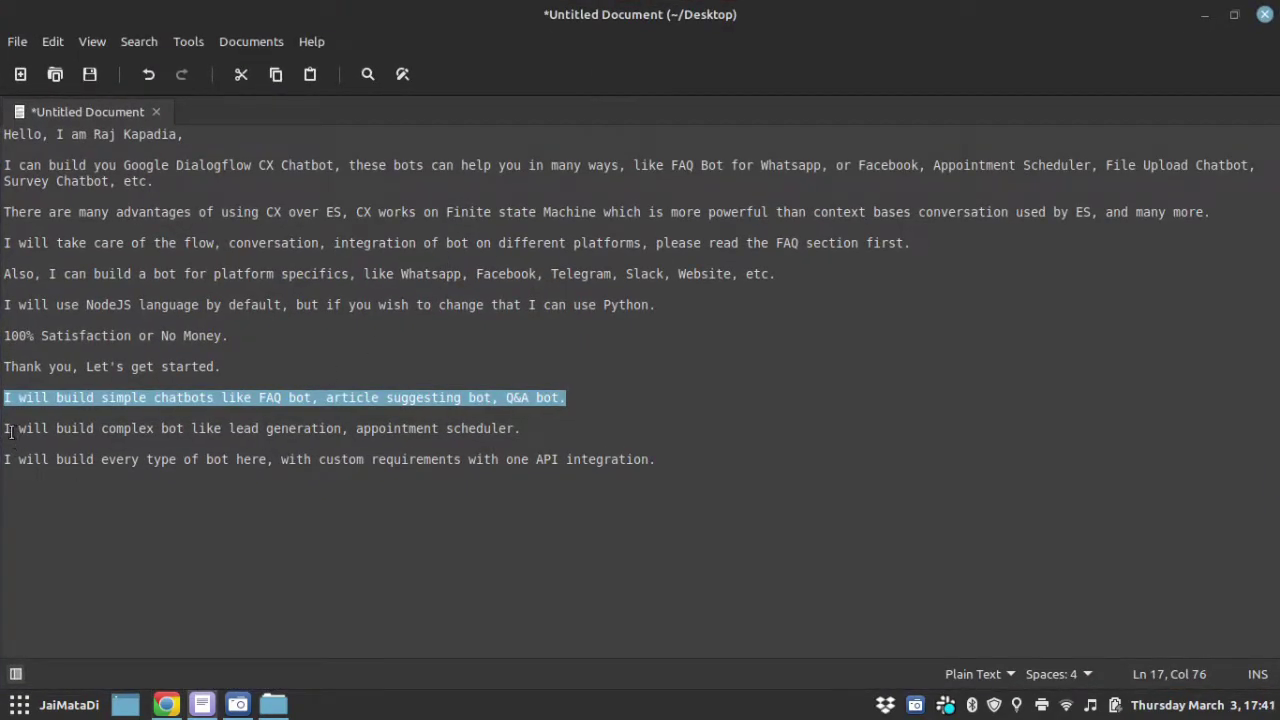
mouse_move(6, 430)
left_mouse_down()
mouse_move(533, 438)
mouse_move(524, 432)
left_mouse_up()
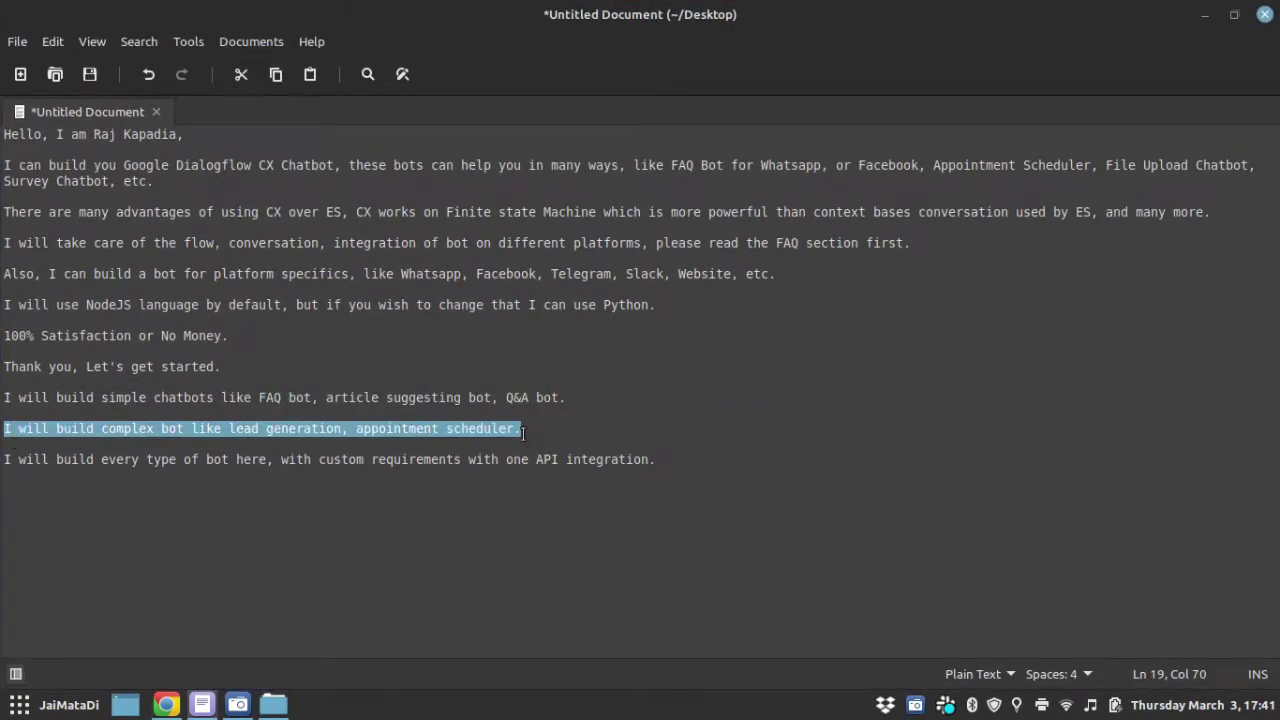
key("alt+Tab")
left_click(432, 350)
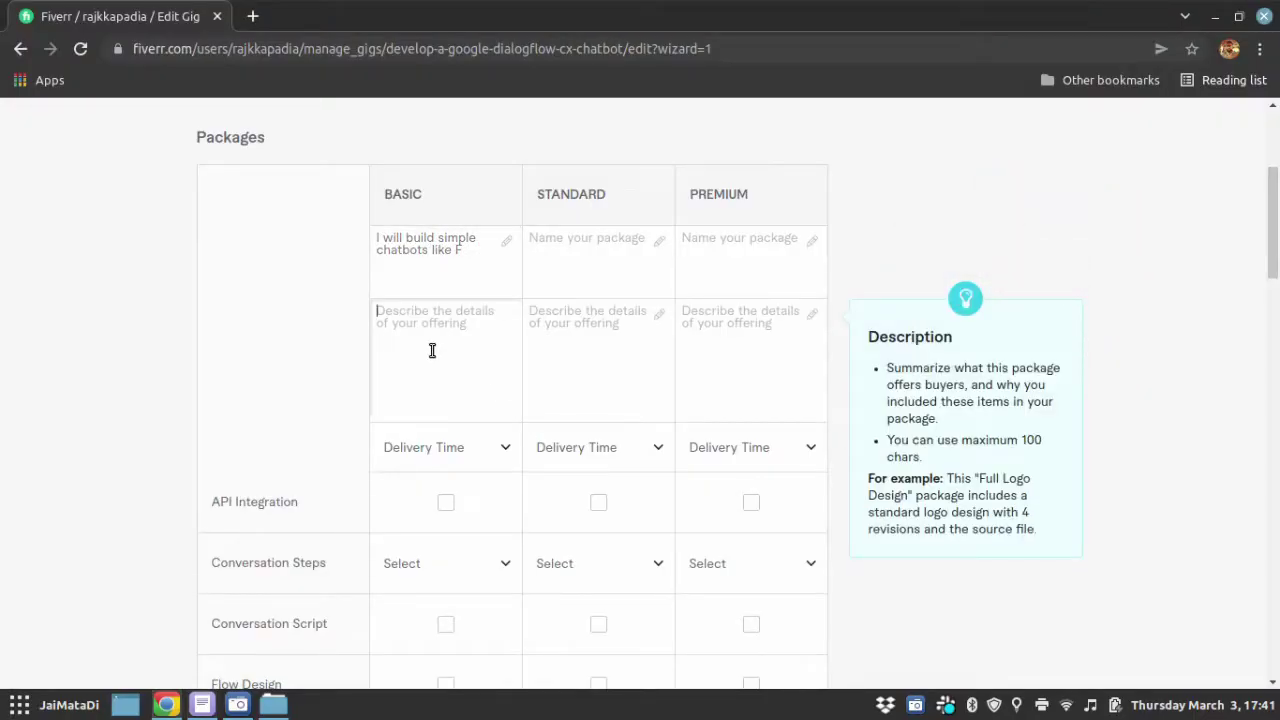
type("I will build simple chatbots like FAQ bot, article suggesting bot, Q&A bot.")
Name the Basic, Standard and Premium packages Simple, Complex and Custom Chatbot.
left_click(457, 284)
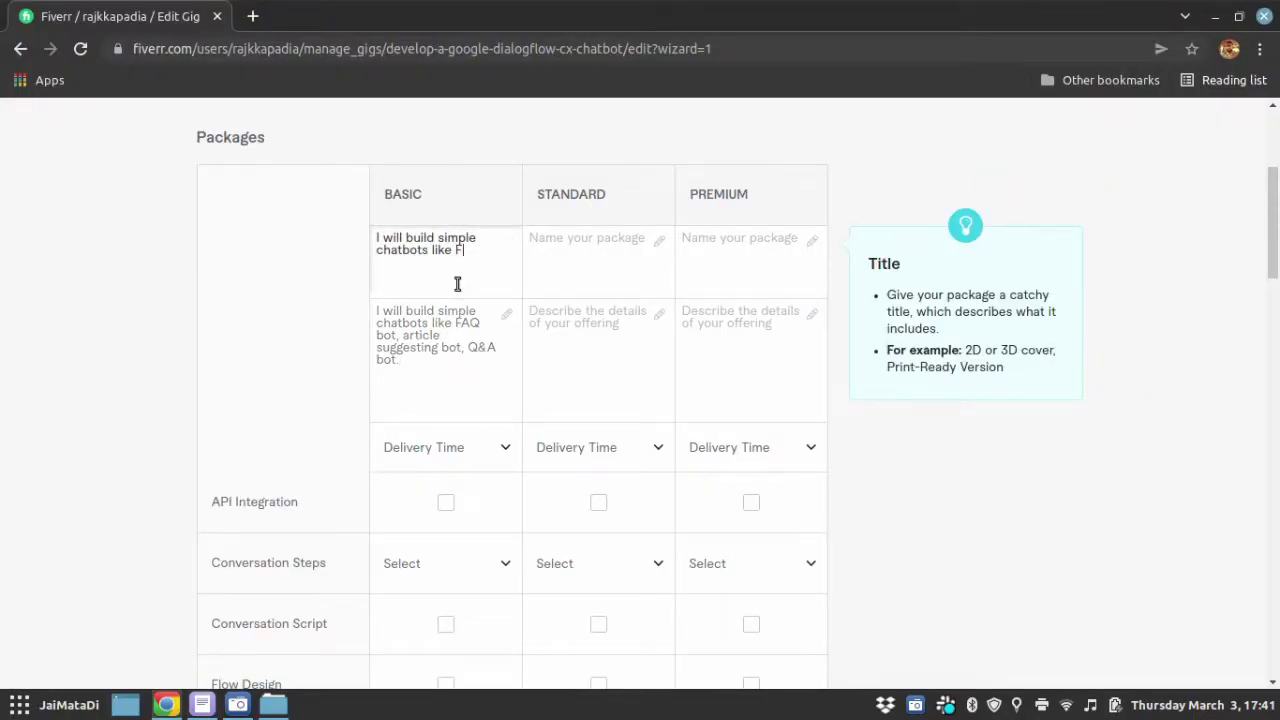
key("shift+Home")
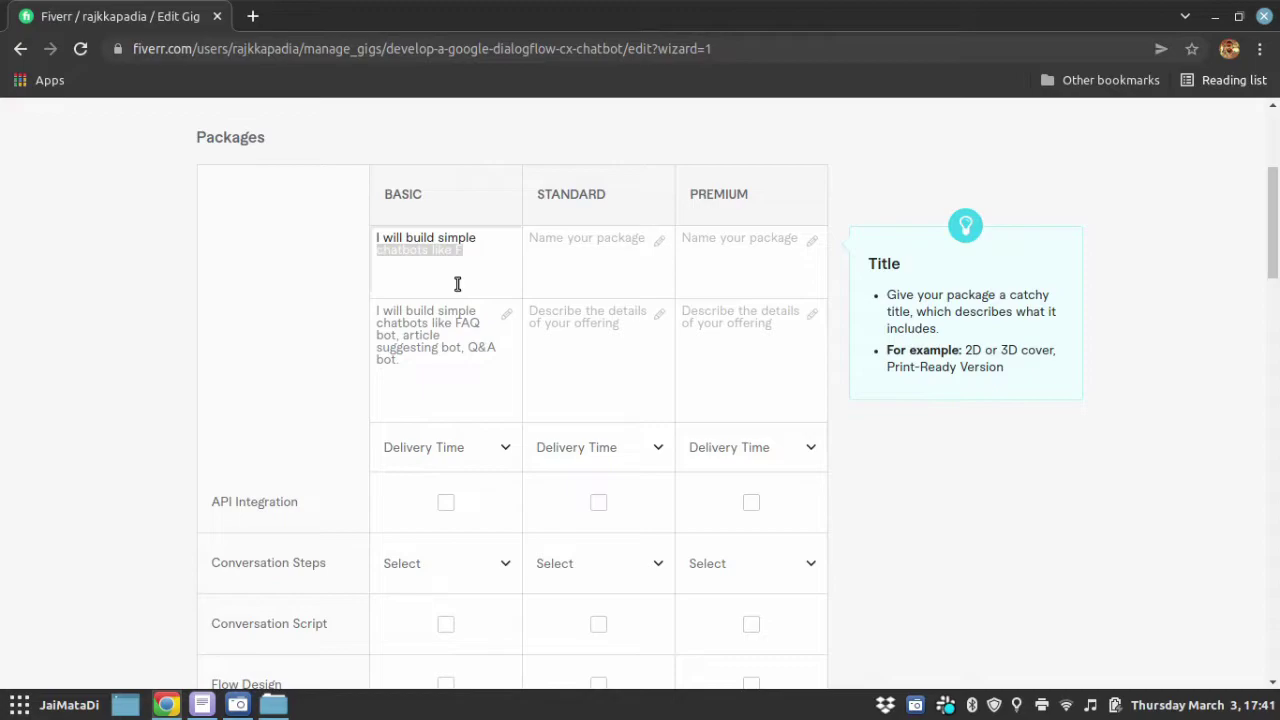
key("shift+Up")
type("Simple")
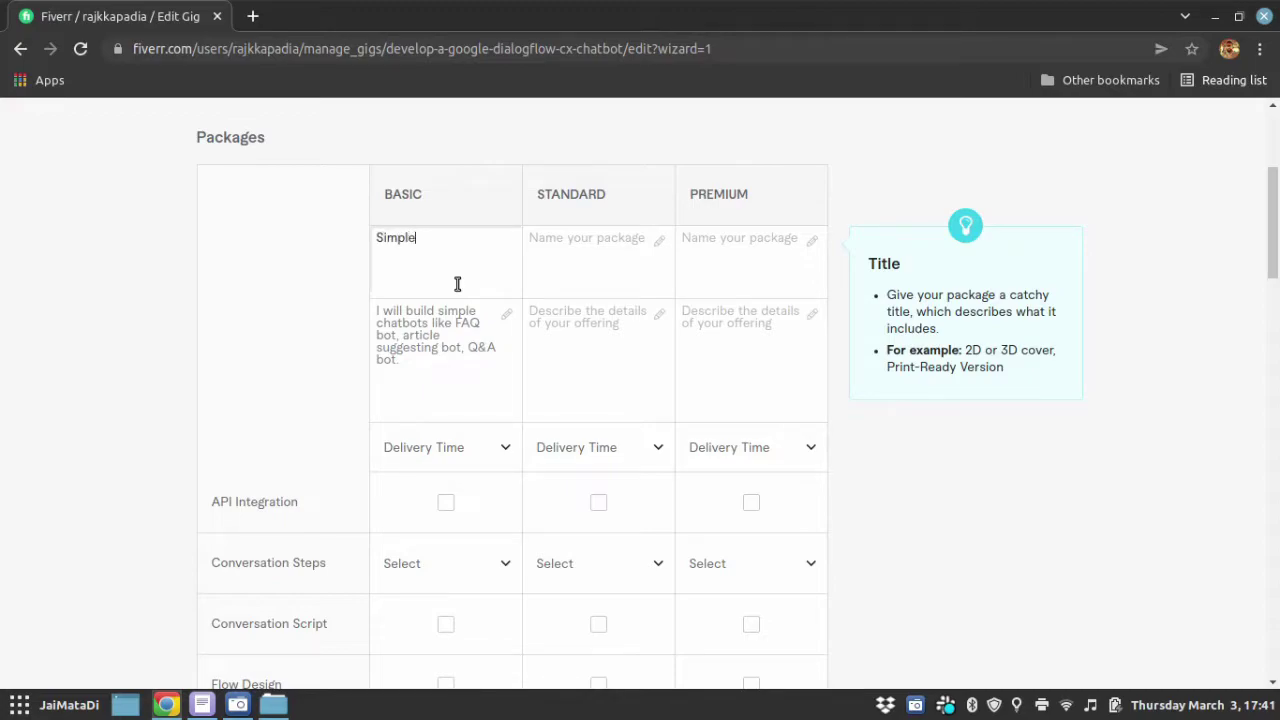
type(" Cha")
type("tbo")
key("Tab")
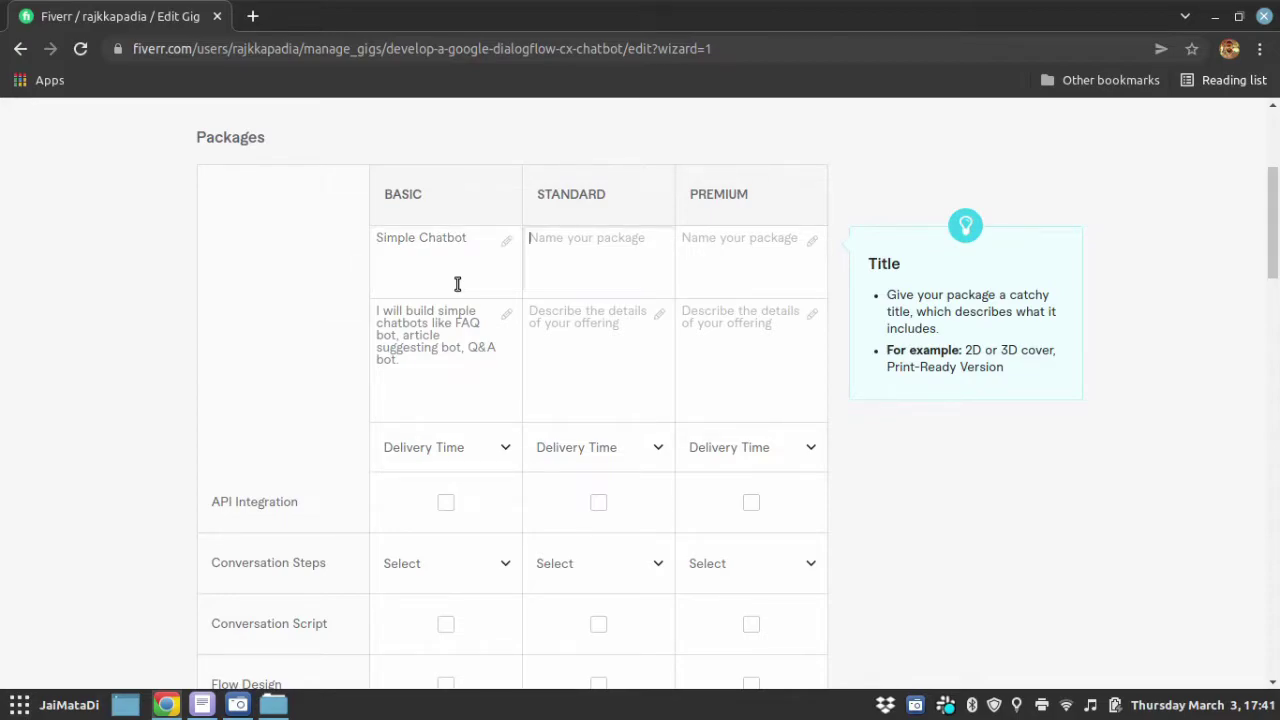
type("Complex Chatbot")
key("Tab")
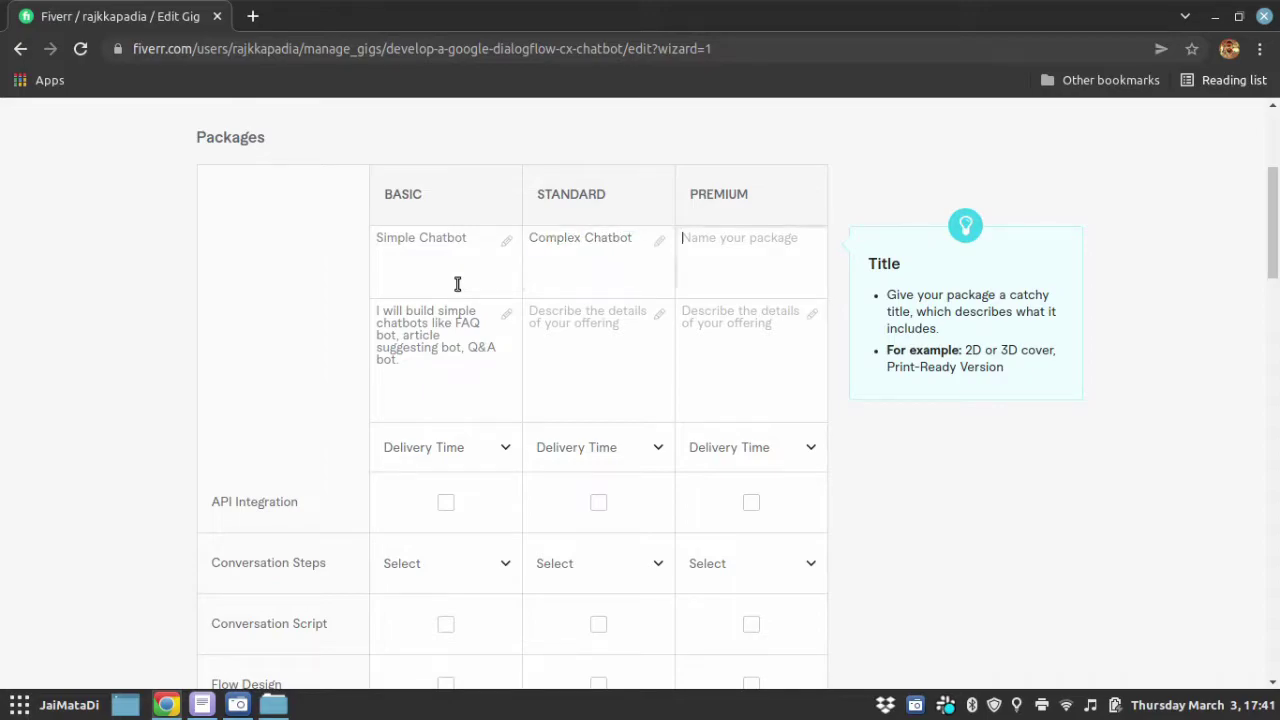
type("Custom C")
type("hatbot")
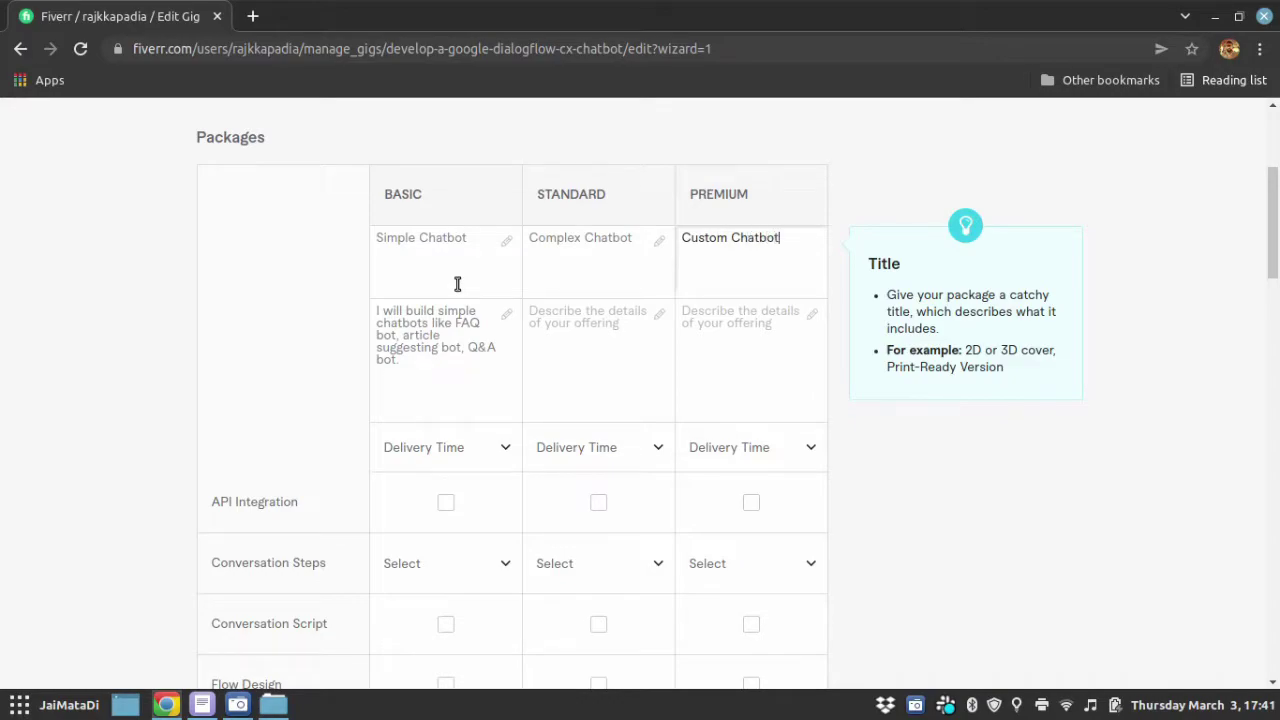
Fill the Basic description with the simple chatbots sentence from the notes.
key("alt+Tab")
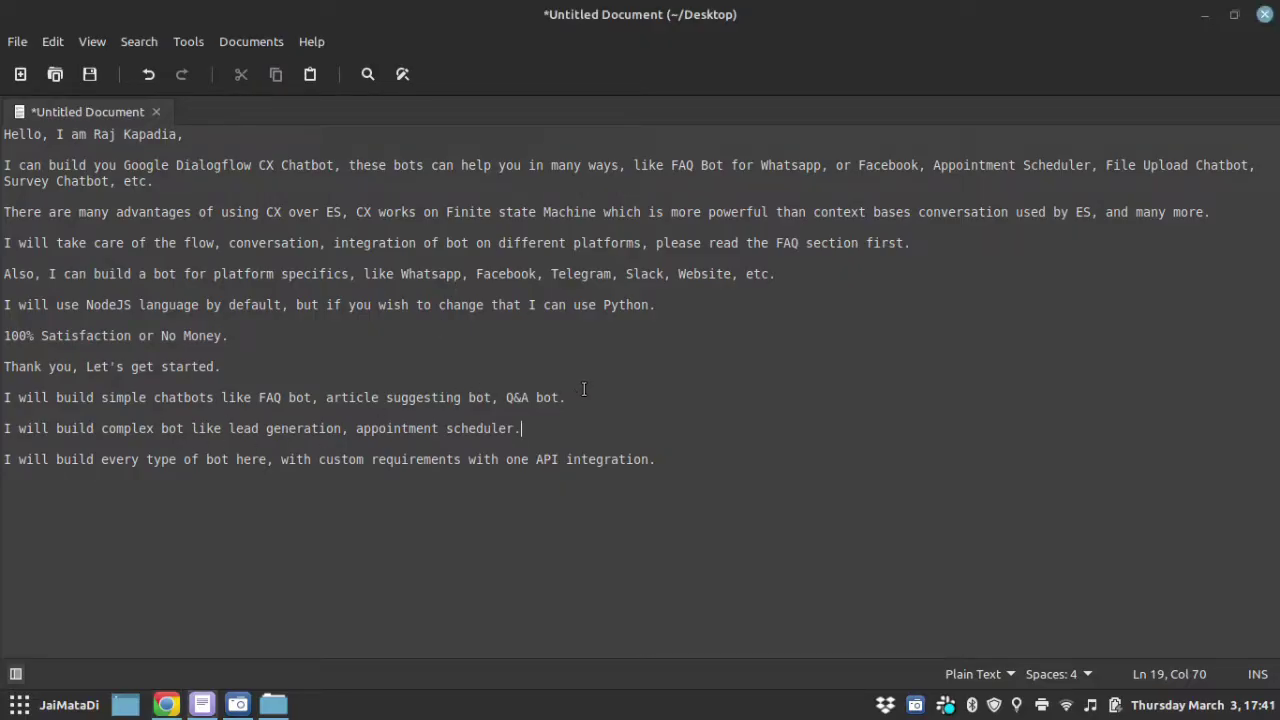
key("shift+Home")
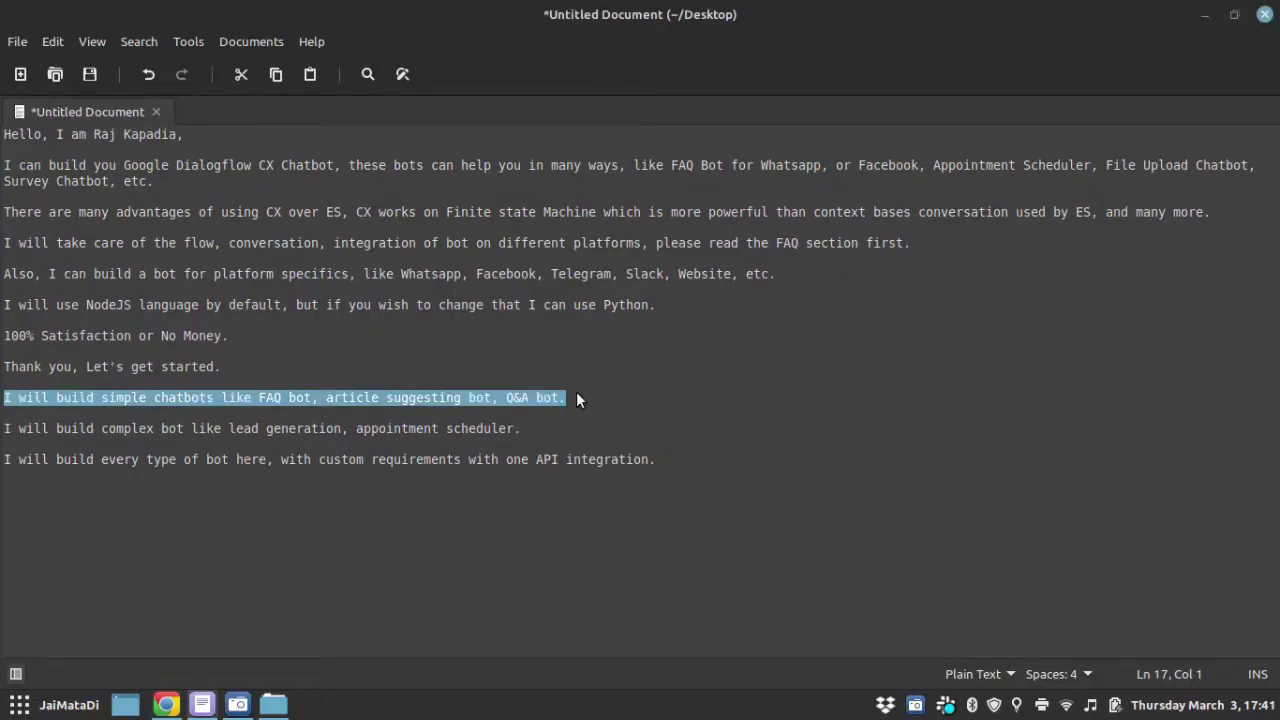
key("ctrl+c")
key("alt+Tab")
key("ctrl+v")
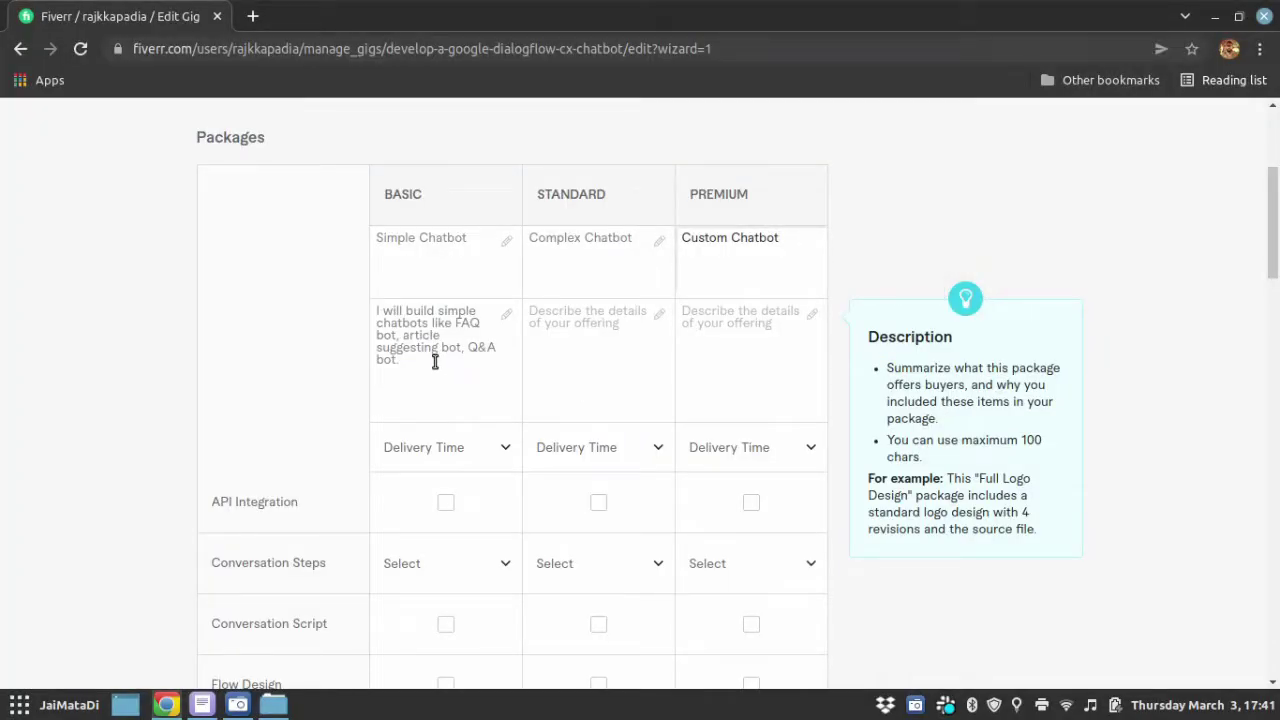
Fill the Standard description with the complex bot sentence from the notes.
key("alt+Tab")
left_click(535, 430)
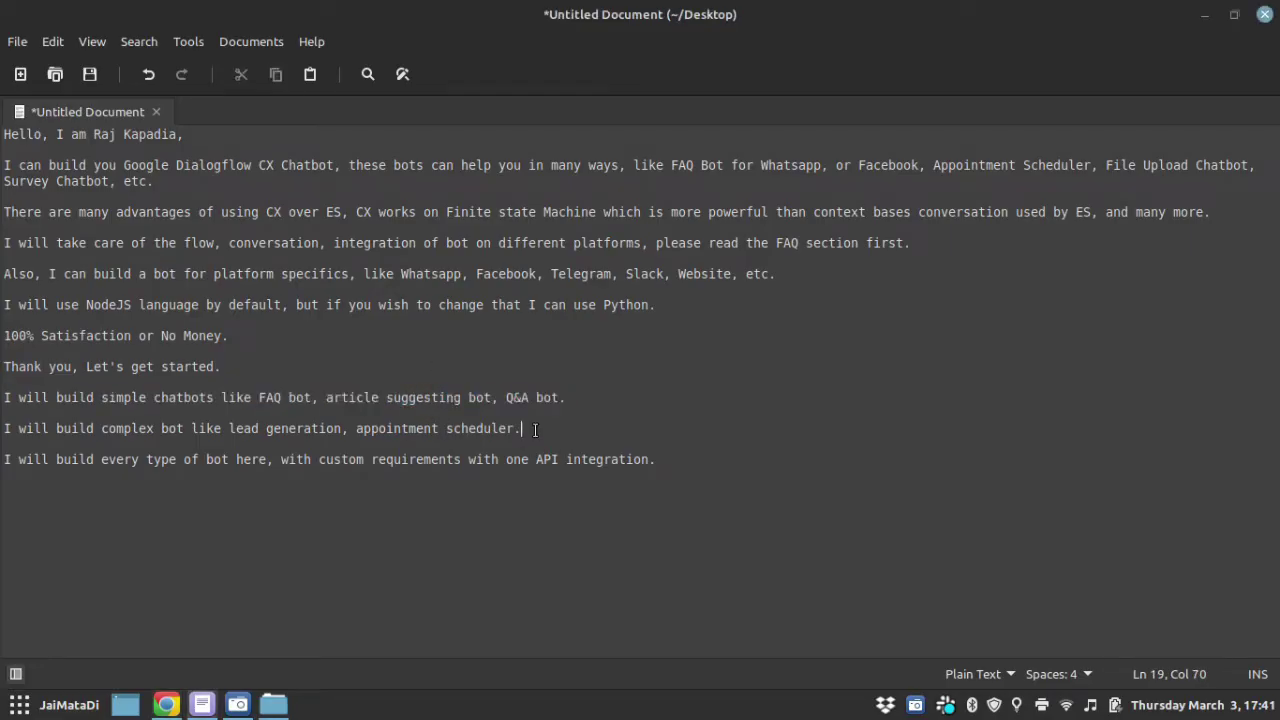
key("shift+Home")
key("ctrl+c")
key("alt+Tab")
left_click(584, 415)
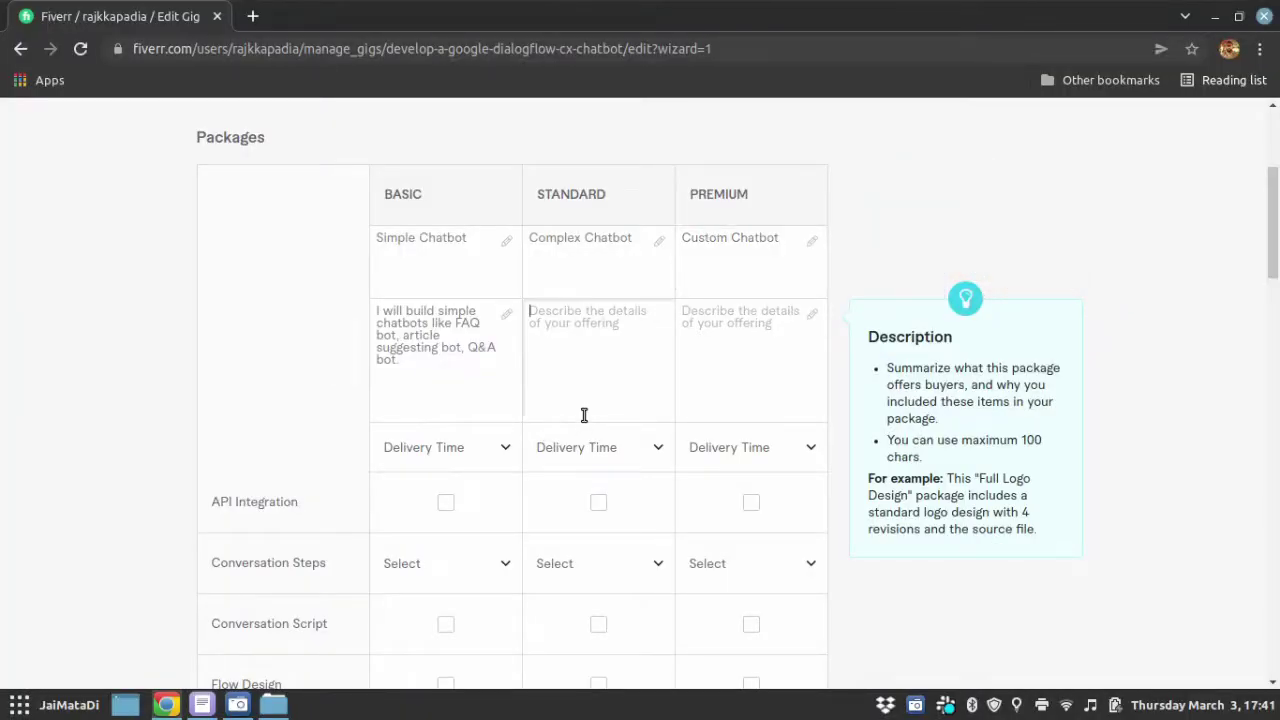
key("ctrl+v")
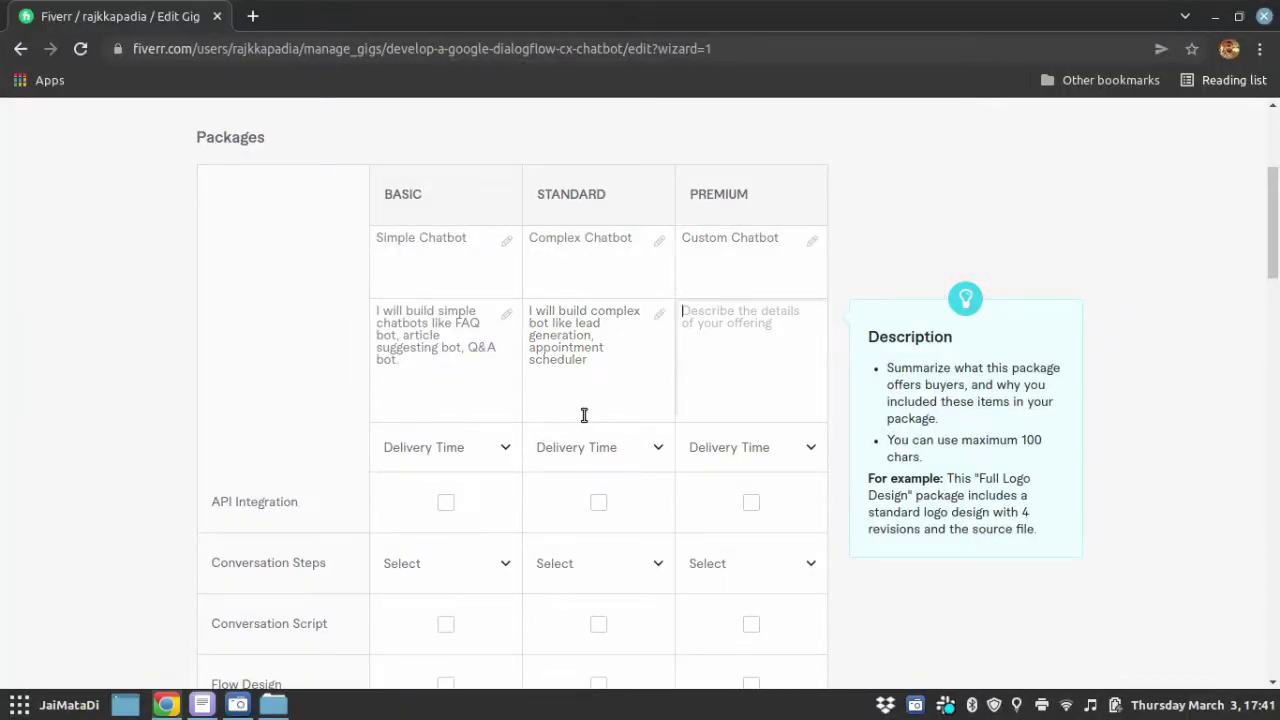
Fill the Premium description with the custom requirements sentence from the notes.
key("alt+Tab")
left_click(662, 456)
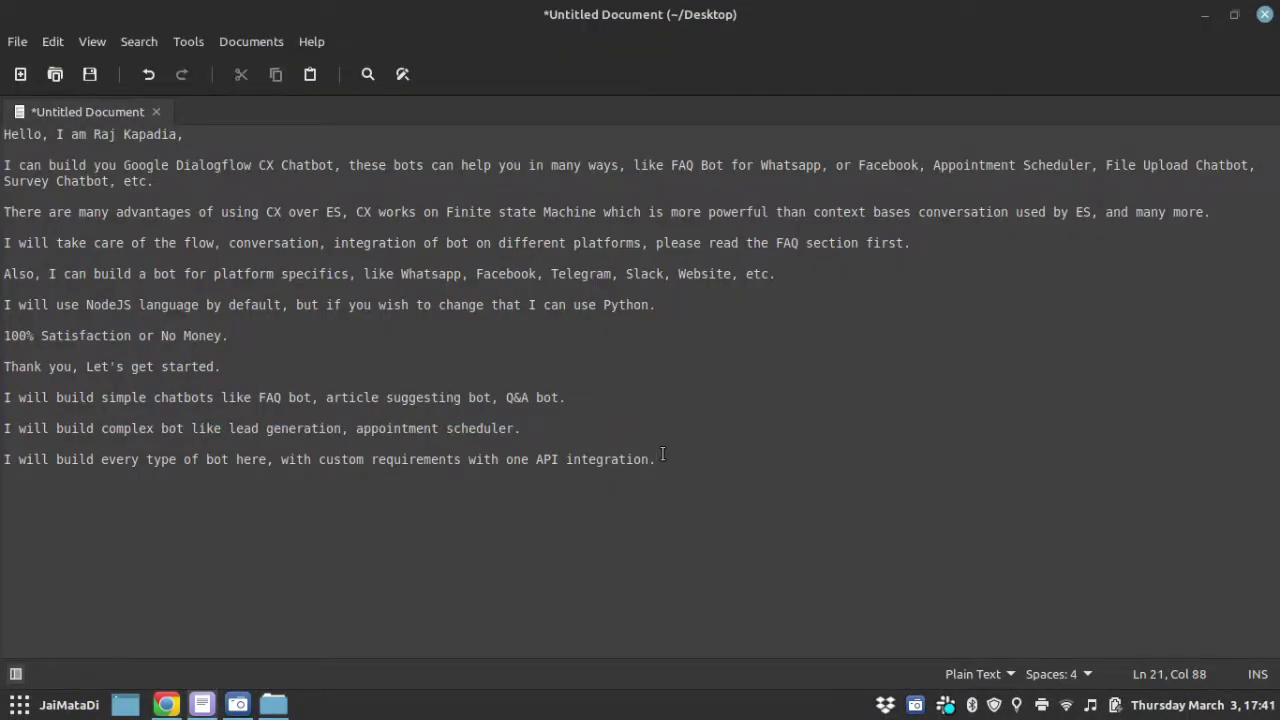
key("shift+Home")
key("alt+Tab")
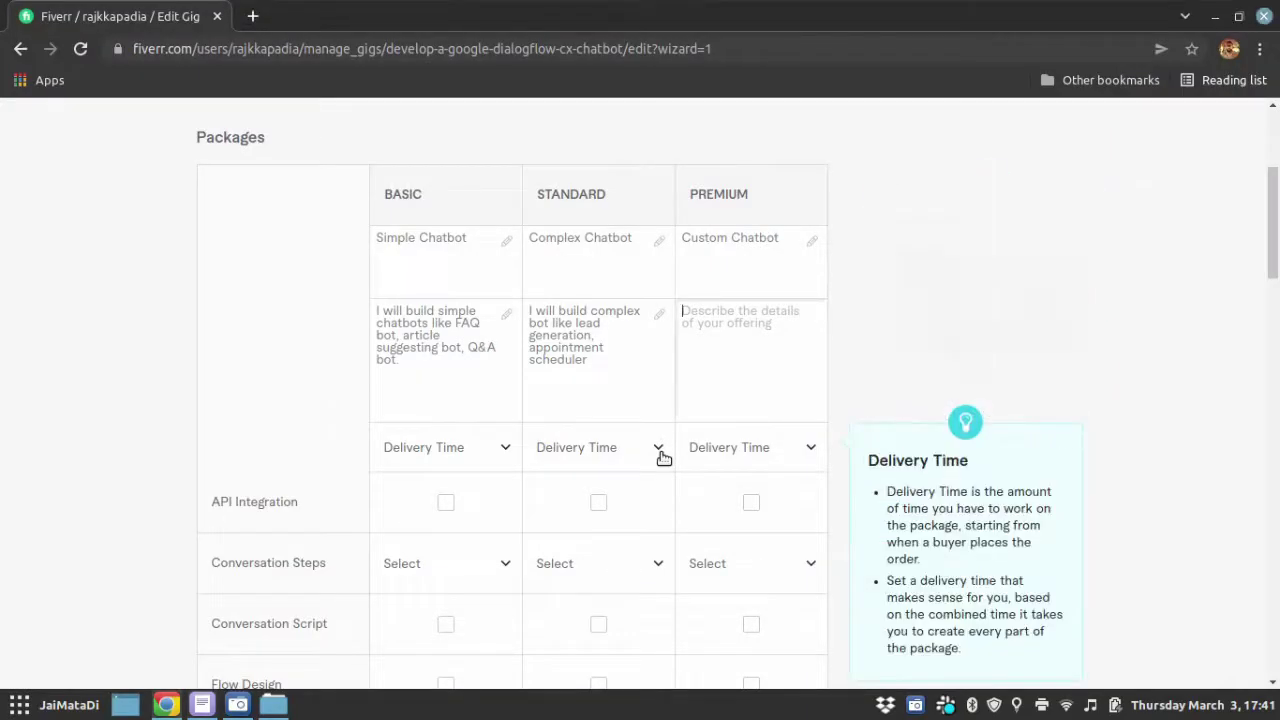
key("ctrl+v")
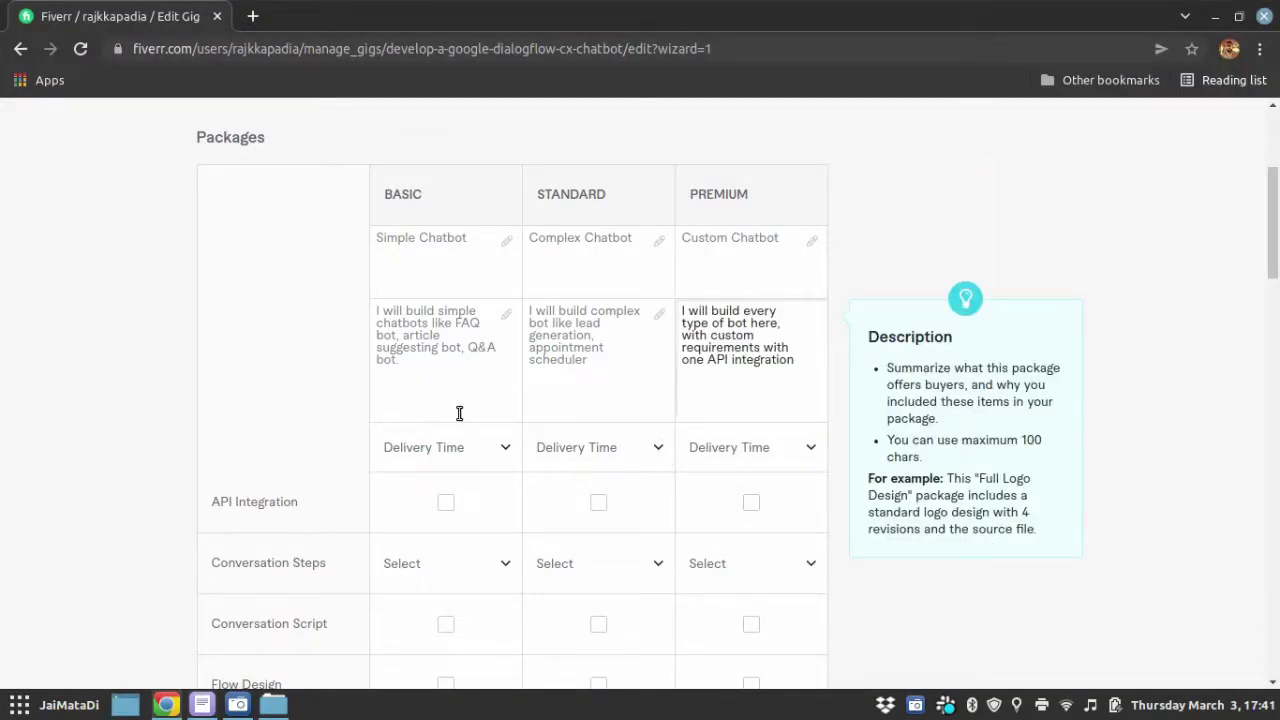
left_click(470, 455)
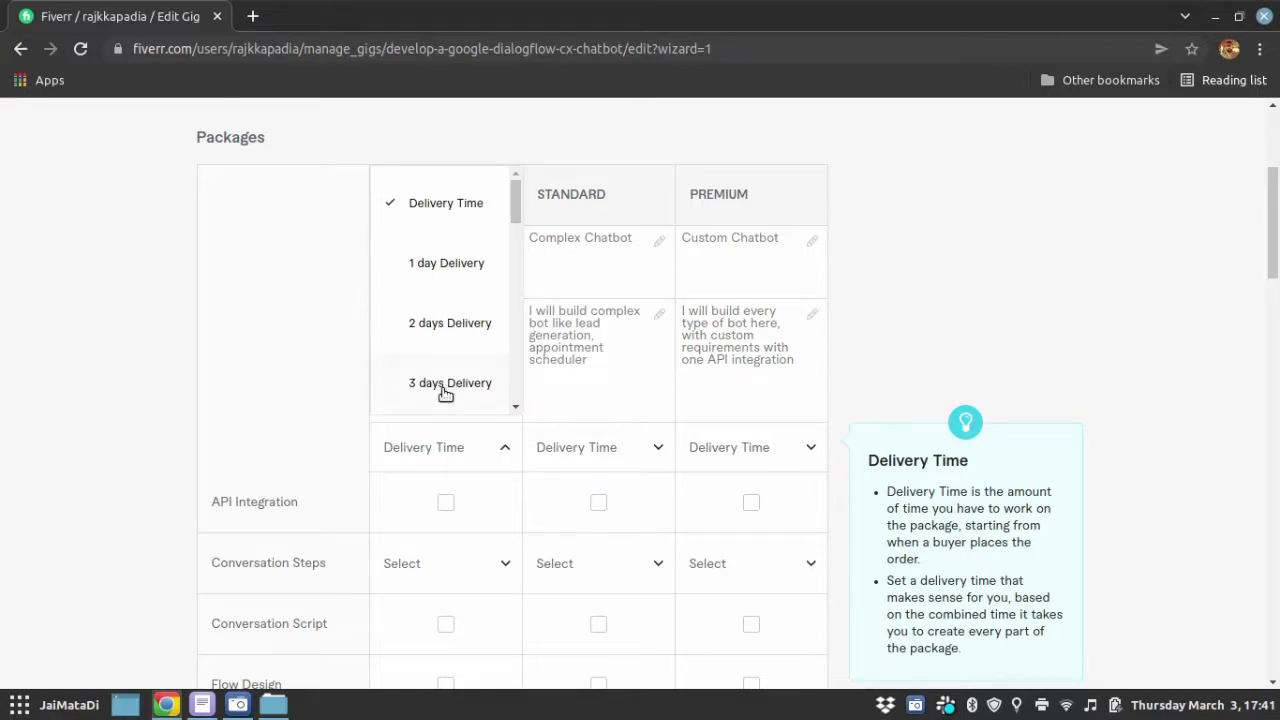
Set delivery times to 3, 5 and 7 days for Basic, Standard and Premium.
left_click(444, 388)
left_click(662, 448)
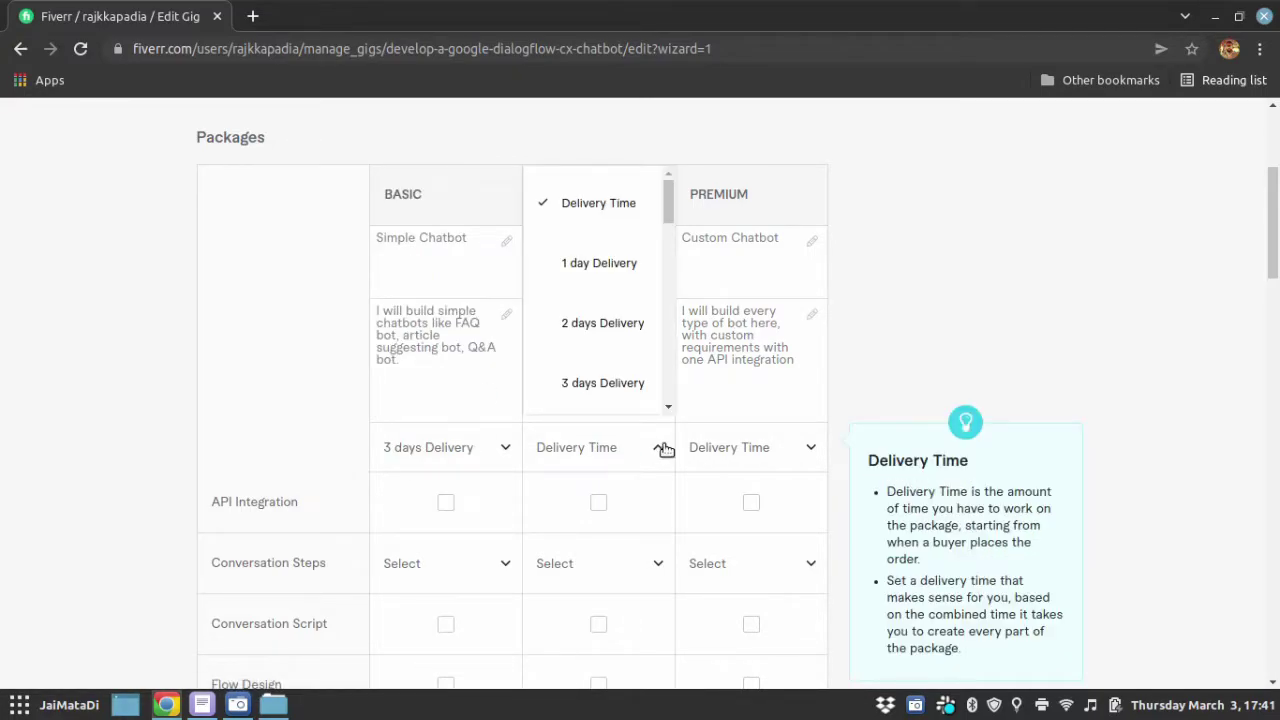
scroll(612, 406, "down", 1)
scroll(612, 405, "down", 1)
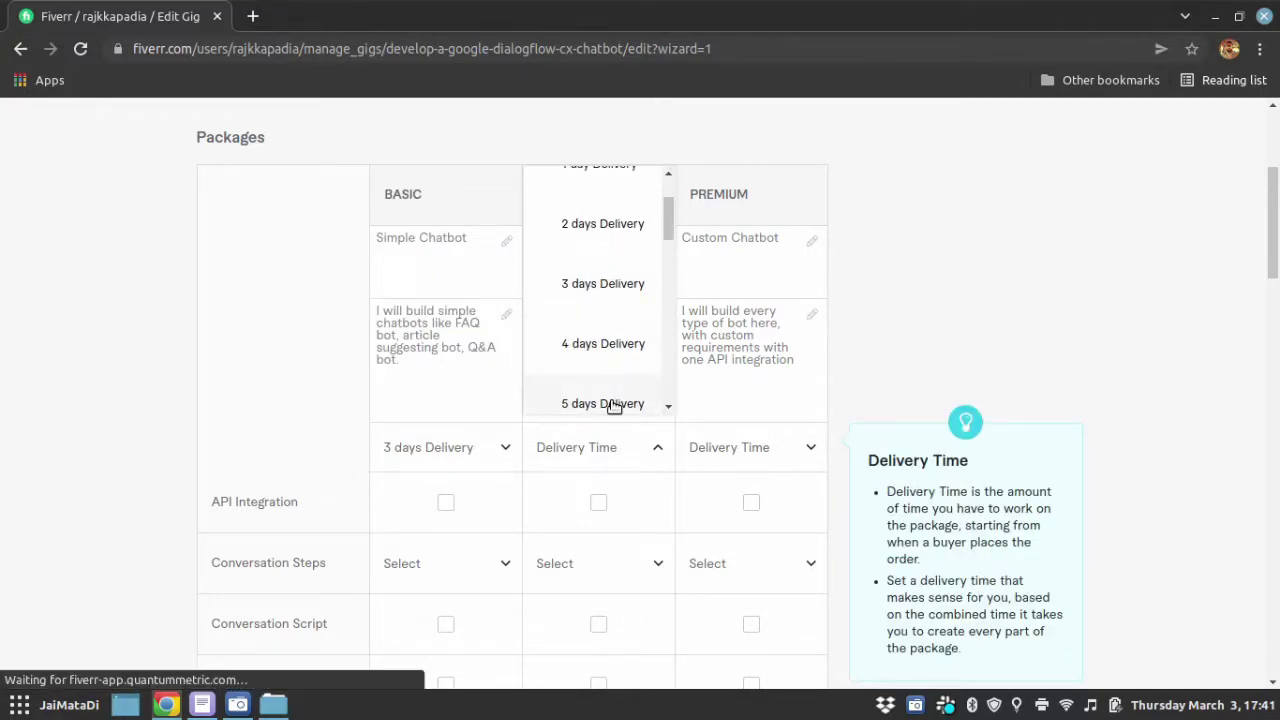
left_click(609, 405)
left_click(746, 449)
scroll(742, 421, "down", 1)
scroll(751, 298, "down", 2)
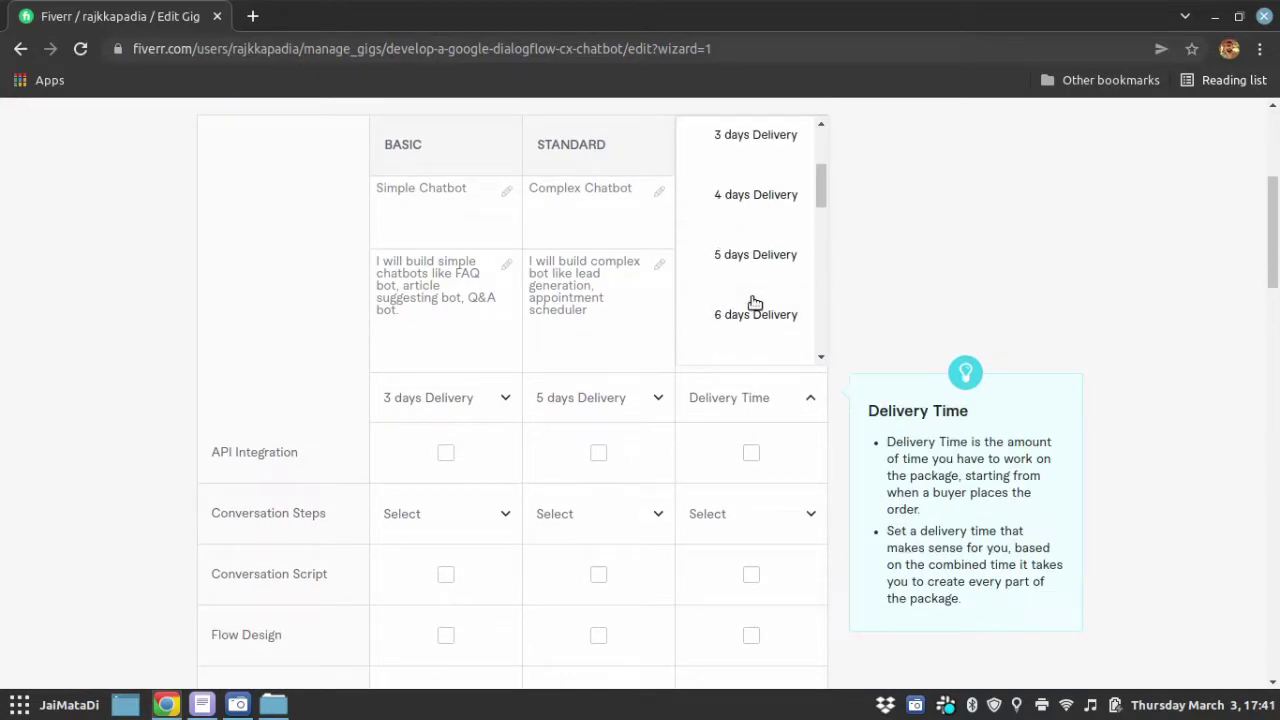
scroll(751, 300, "down", 2)
left_click(737, 226)
Include API Integration in Standard and Premium; set conversation steps to 10, 20 and 40.
scroll(237, 443, "down", 2)
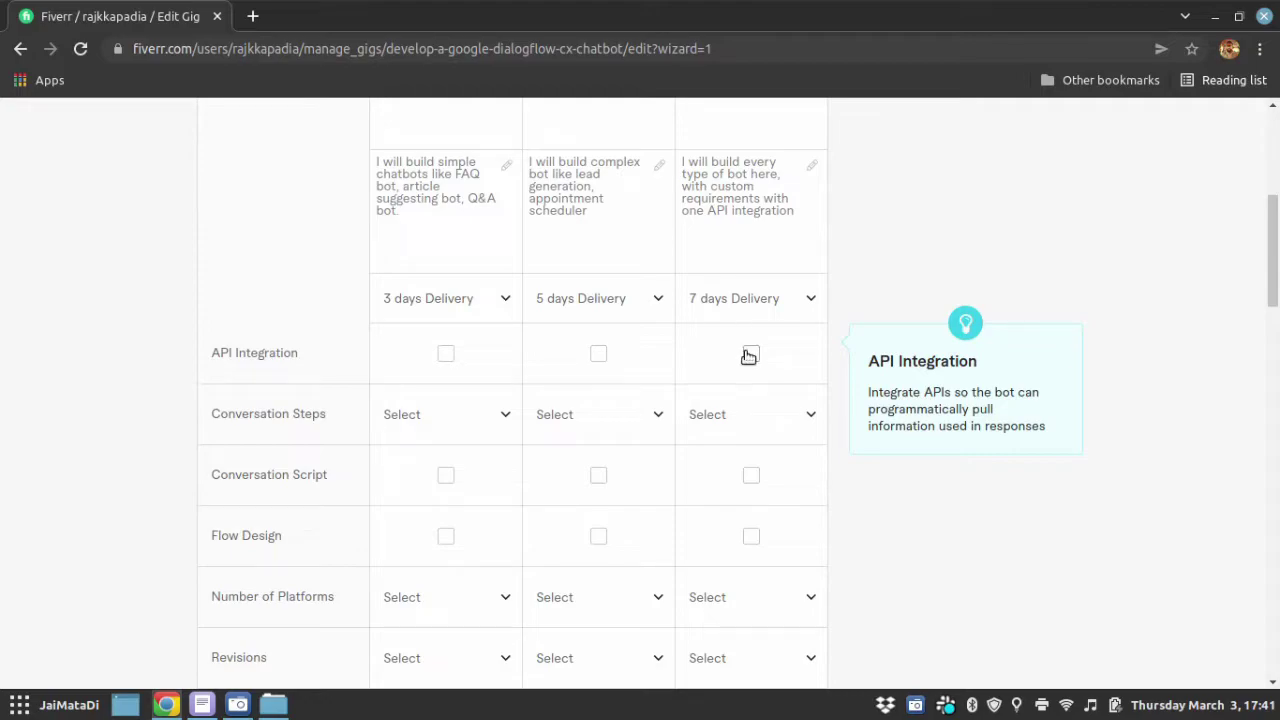
left_click(598, 354)
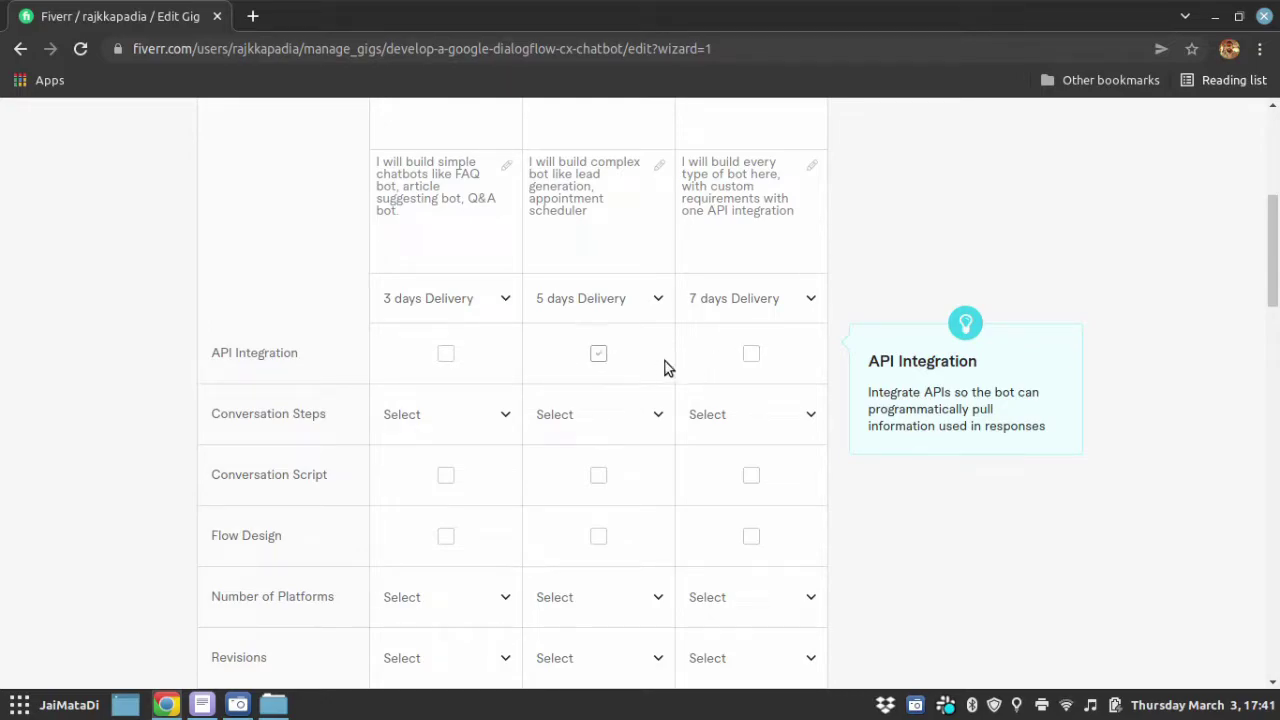
left_click(751, 354)
scroll(288, 392, "down", 1)
left_click(490, 315)
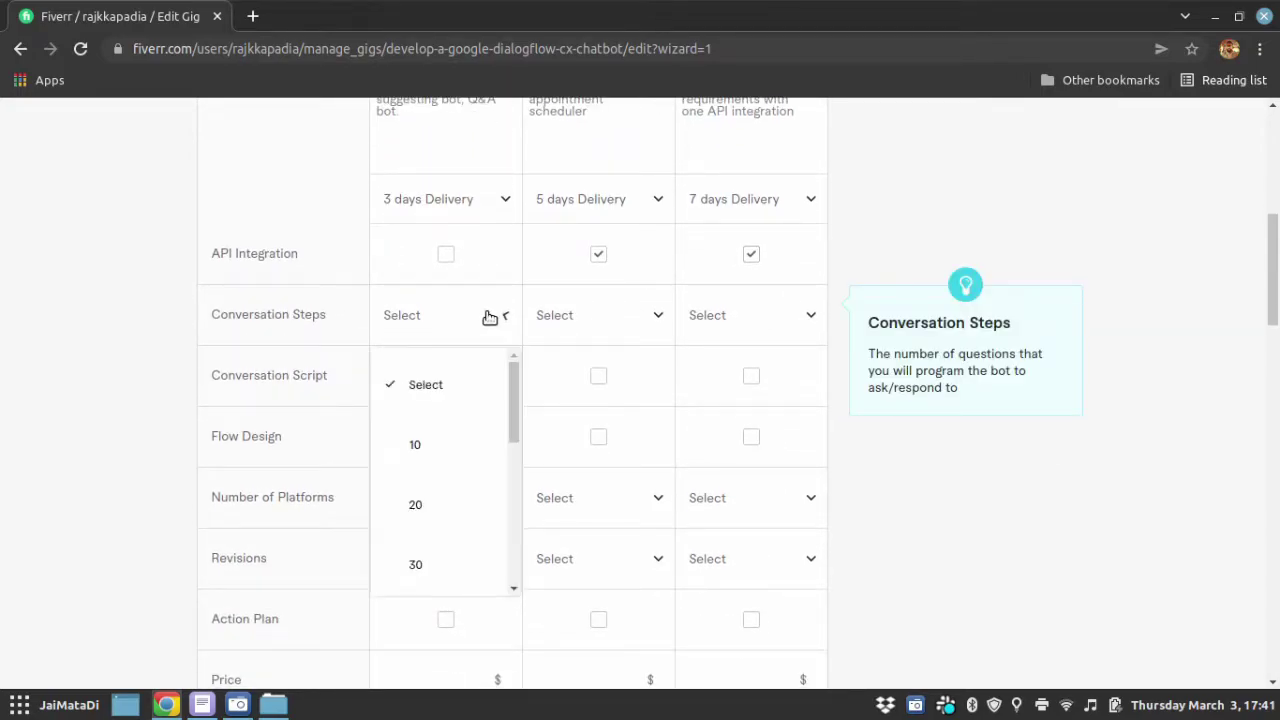
scroll(416, 456, "down", 1)
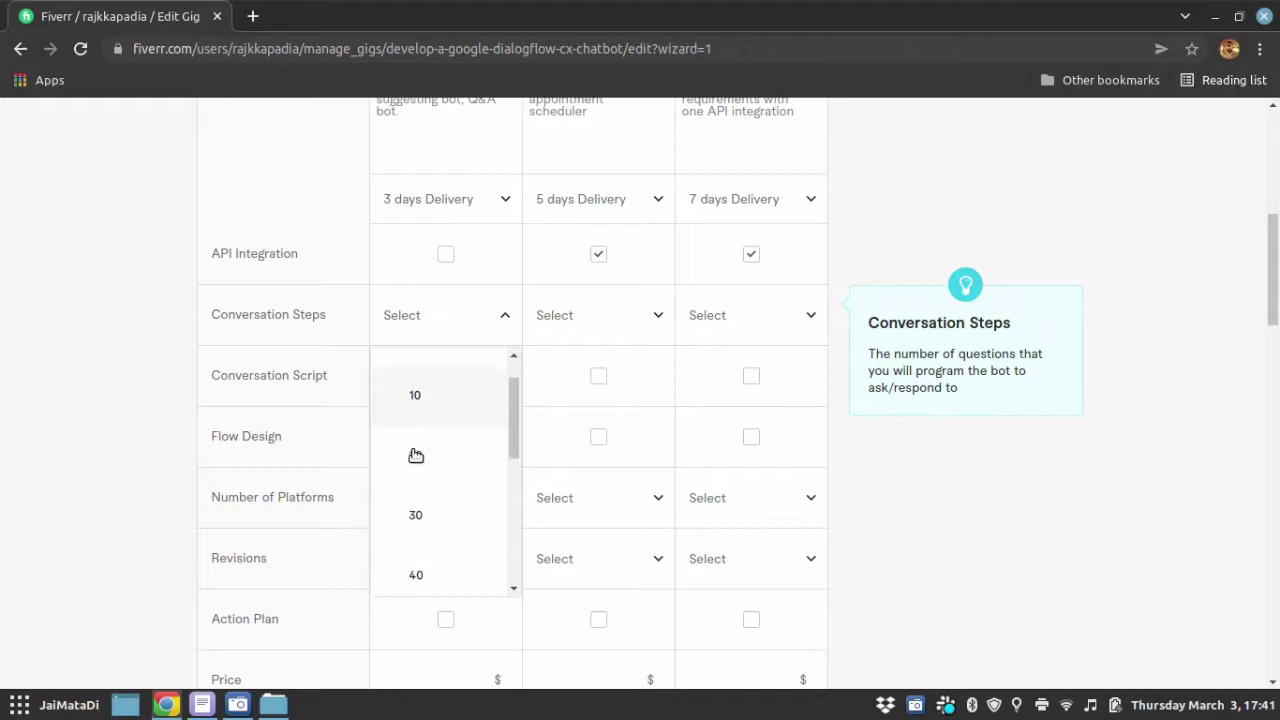
left_click(422, 396)
left_click(614, 315)
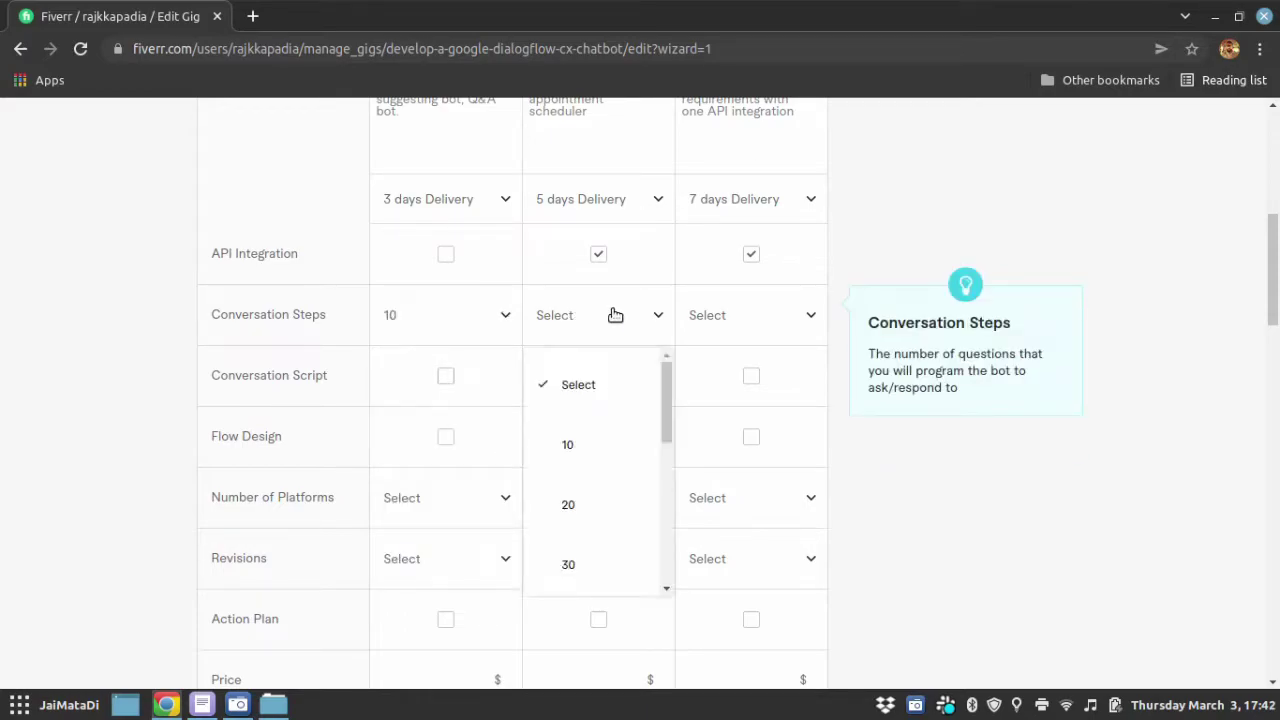
left_click(570, 508)
left_click(780, 318)
scroll(750, 515, "down", 1)
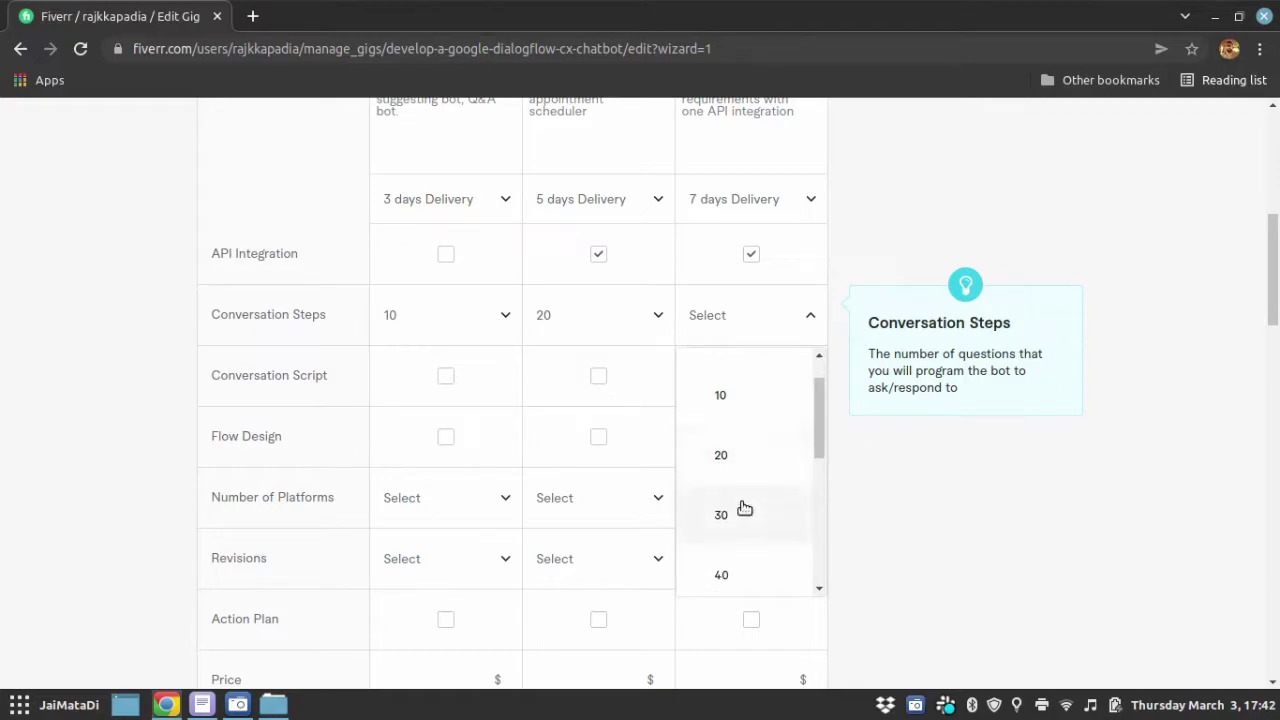
left_click(737, 568)
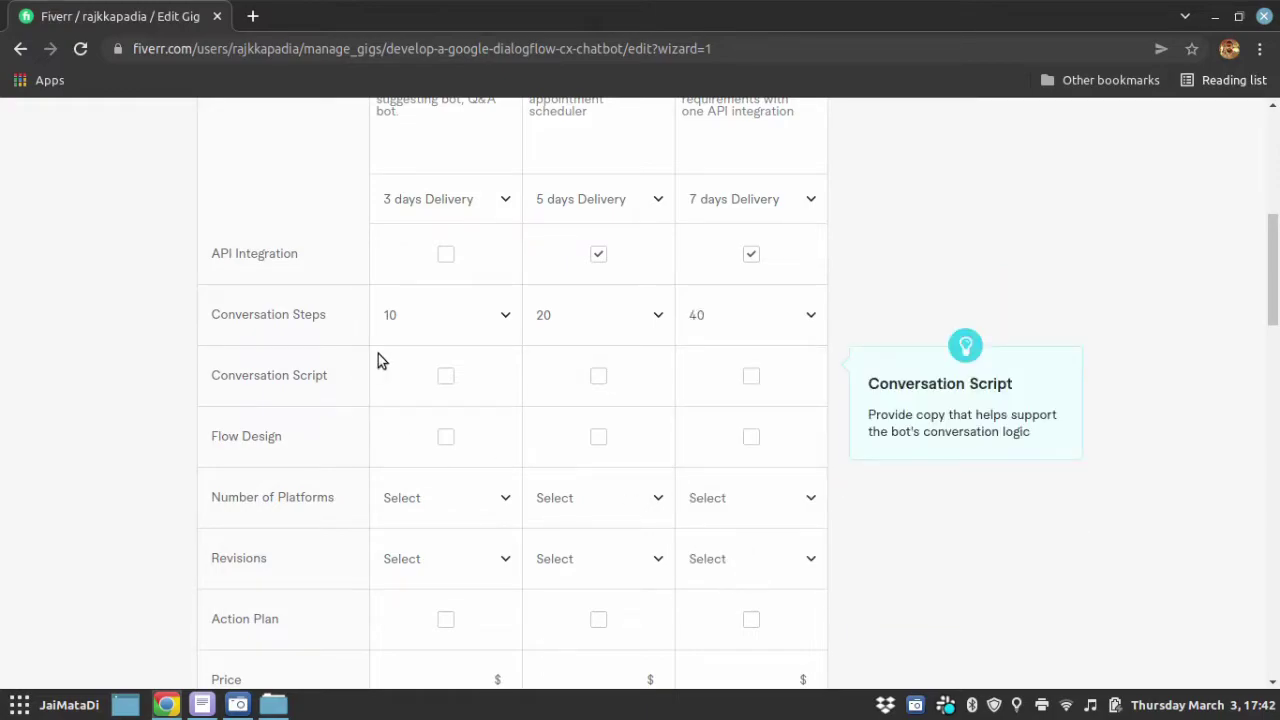
Include Conversation Script and Flow Design in the Standard and Premium packages.
left_click(599, 378)
left_click(752, 376)
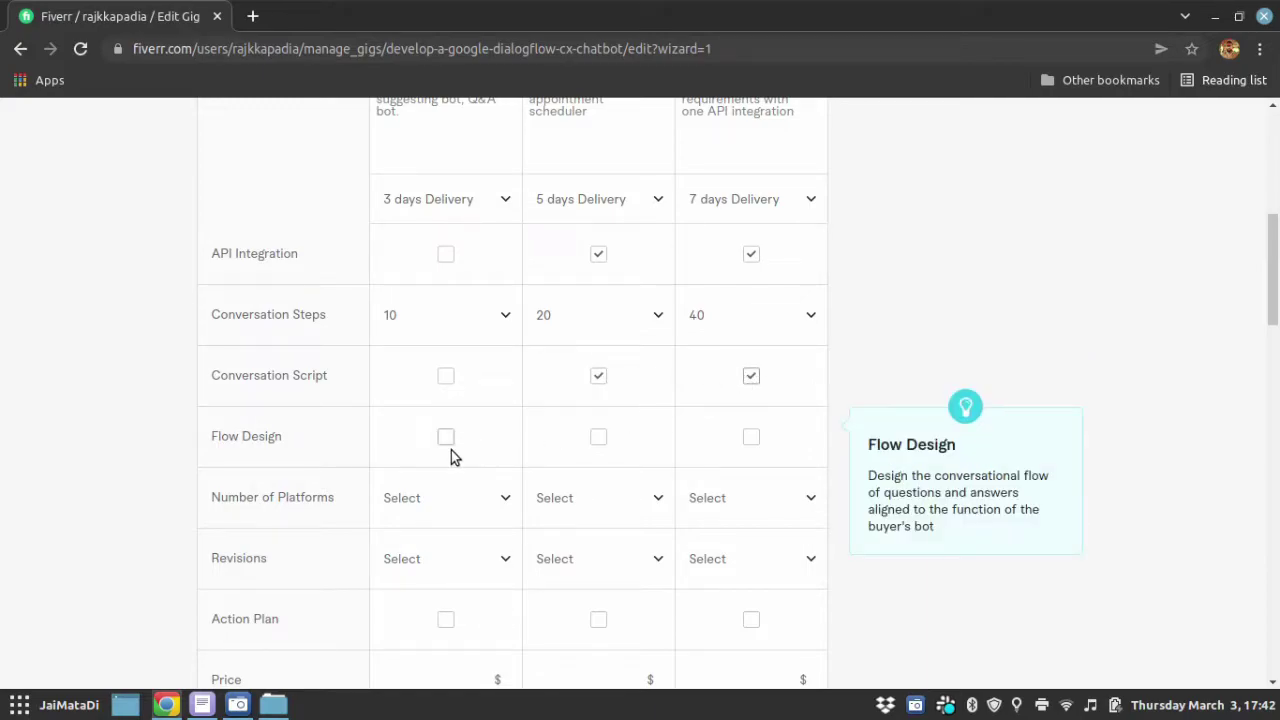
left_click(596, 438)
left_click(750, 440)
scroll(94, 495, "down", 2)
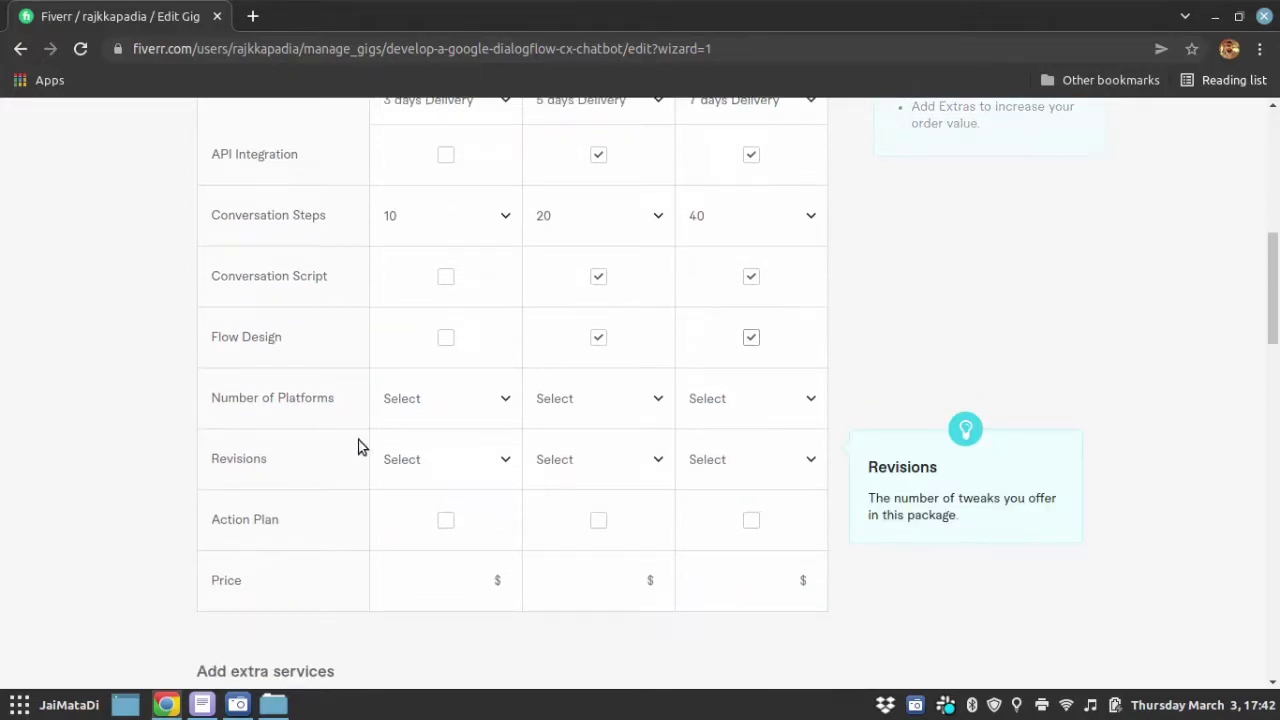
Set the platform counts to 1, 2 and 4 across the three packages.
left_click(471, 402)
left_click(428, 512)
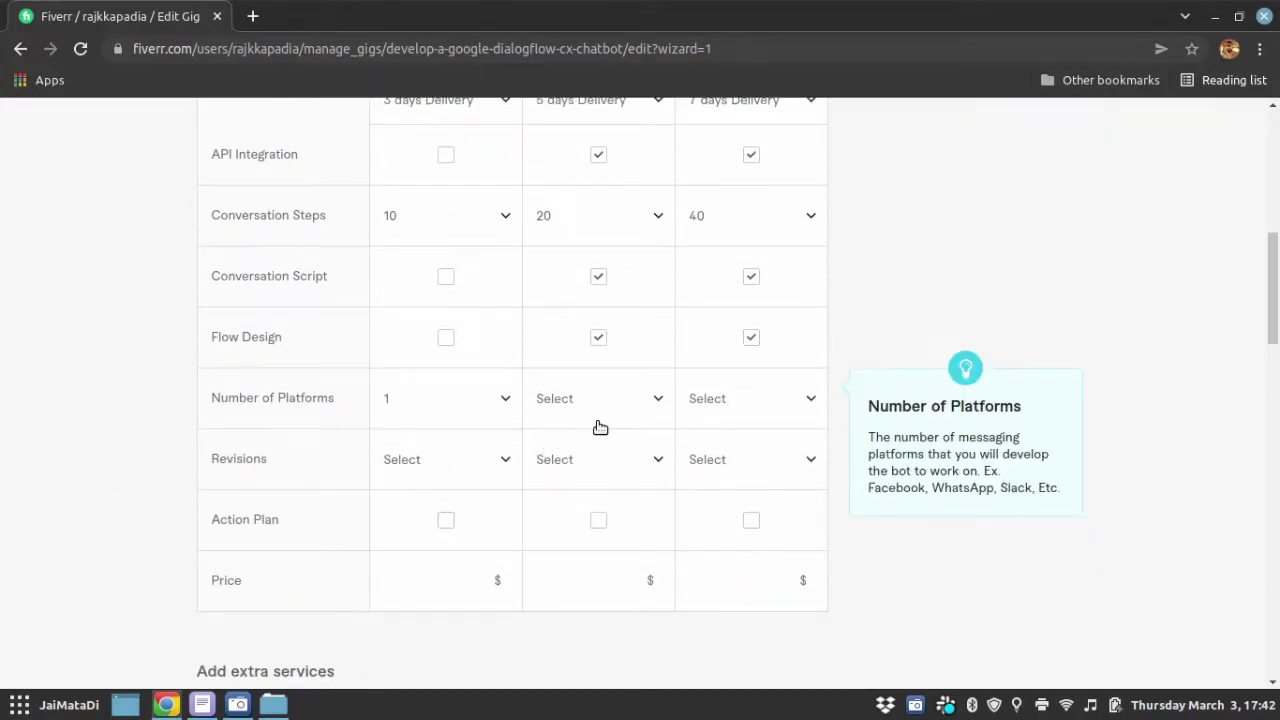
left_click(605, 418)
left_click(603, 587)
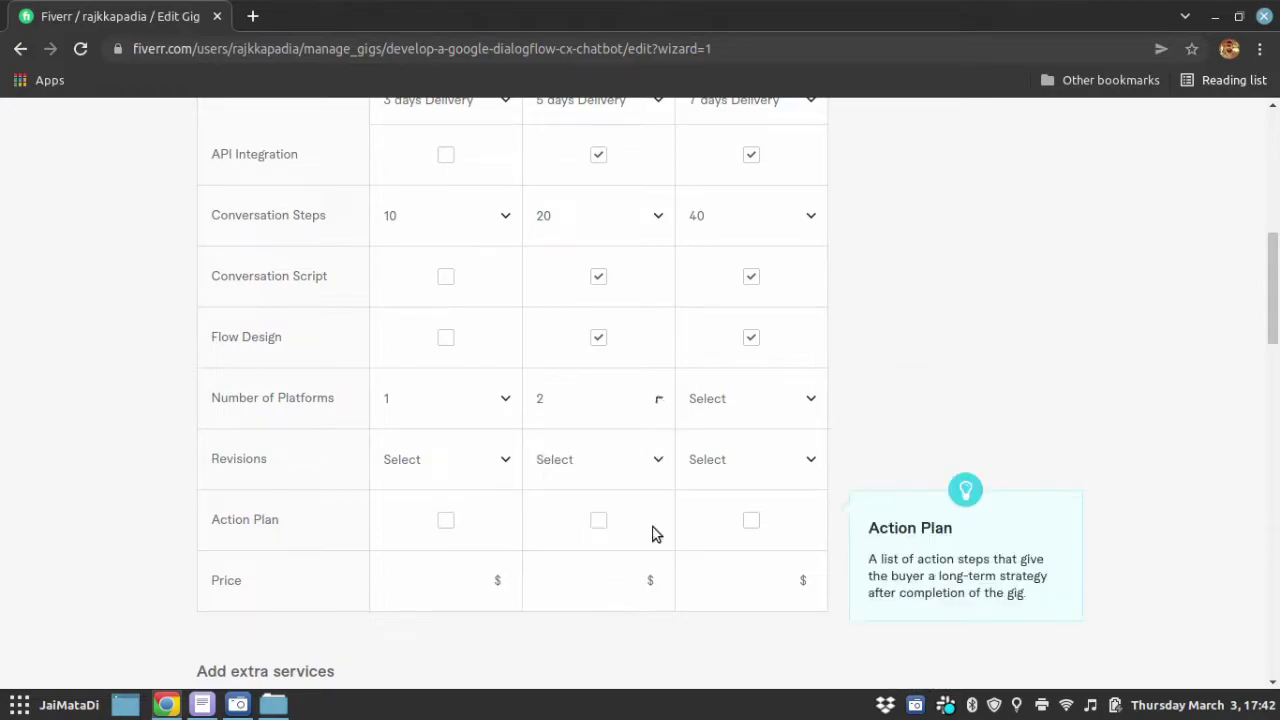
left_click(769, 408)
scroll(748, 525, "down", 2)
left_click(737, 511)
Set revisions to 0, 1 and 3 for Basic, Standard and Premium.
left_click(480, 459)
left_click(443, 285)
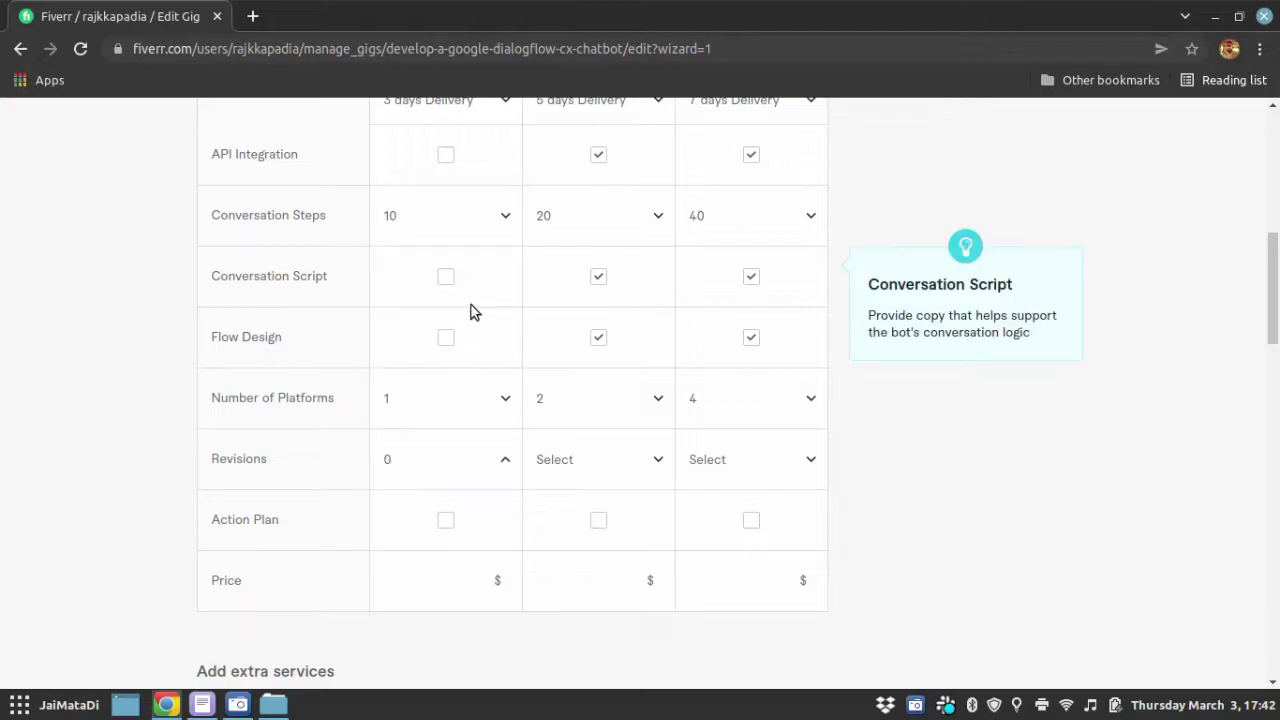
left_click(597, 468)
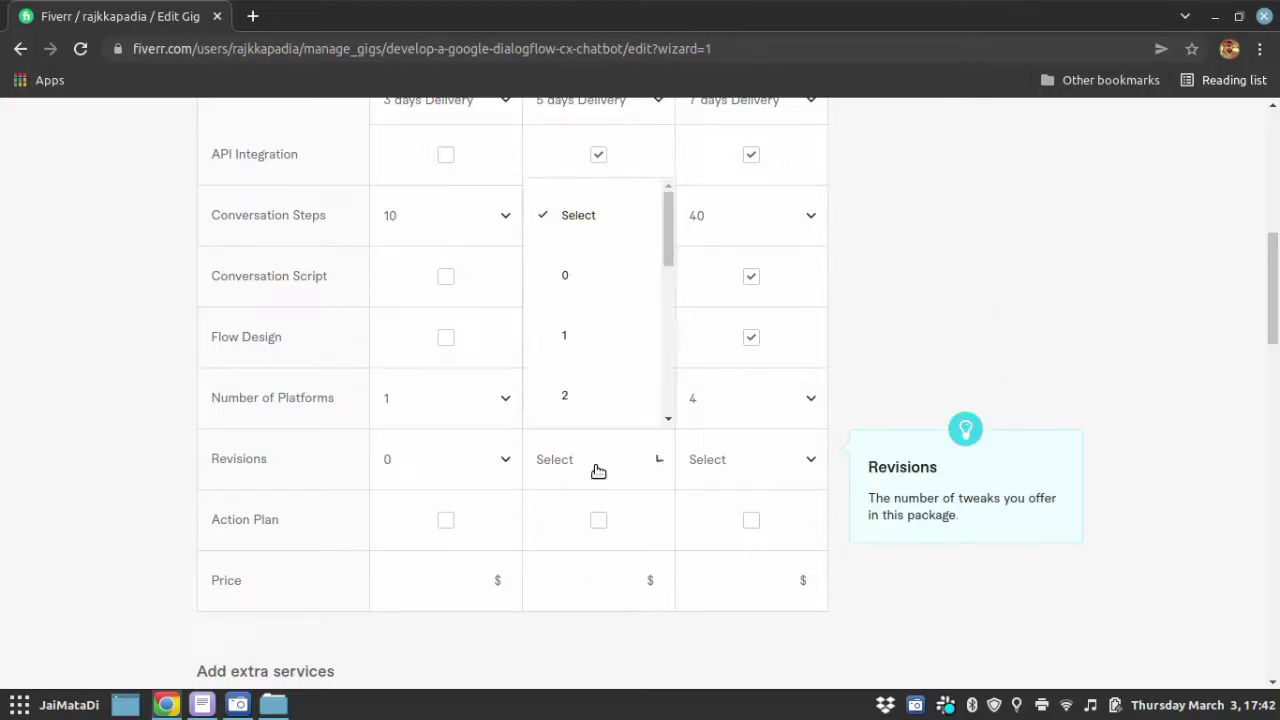
left_click(583, 333)
left_click(788, 443)
scroll(757, 400, "down", 1)
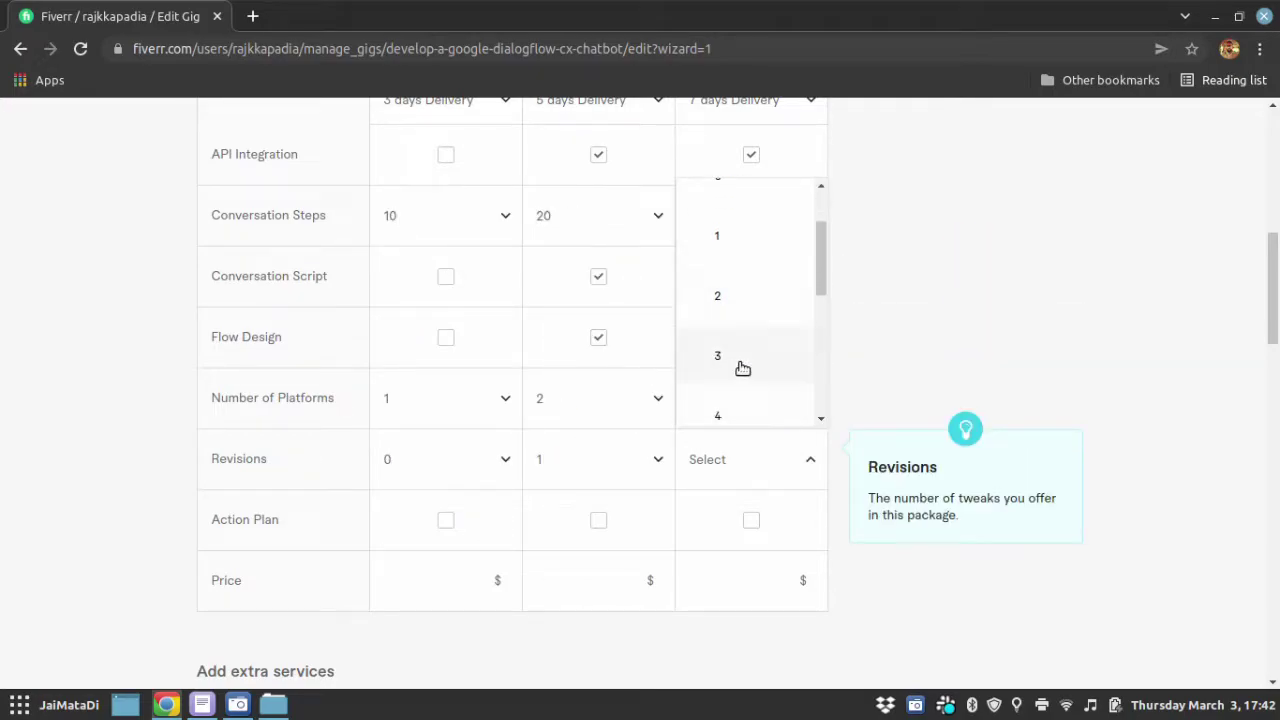
left_click(740, 366)
Include an Action Plan in the Premium package.
scroll(51, 472, "down", 3)
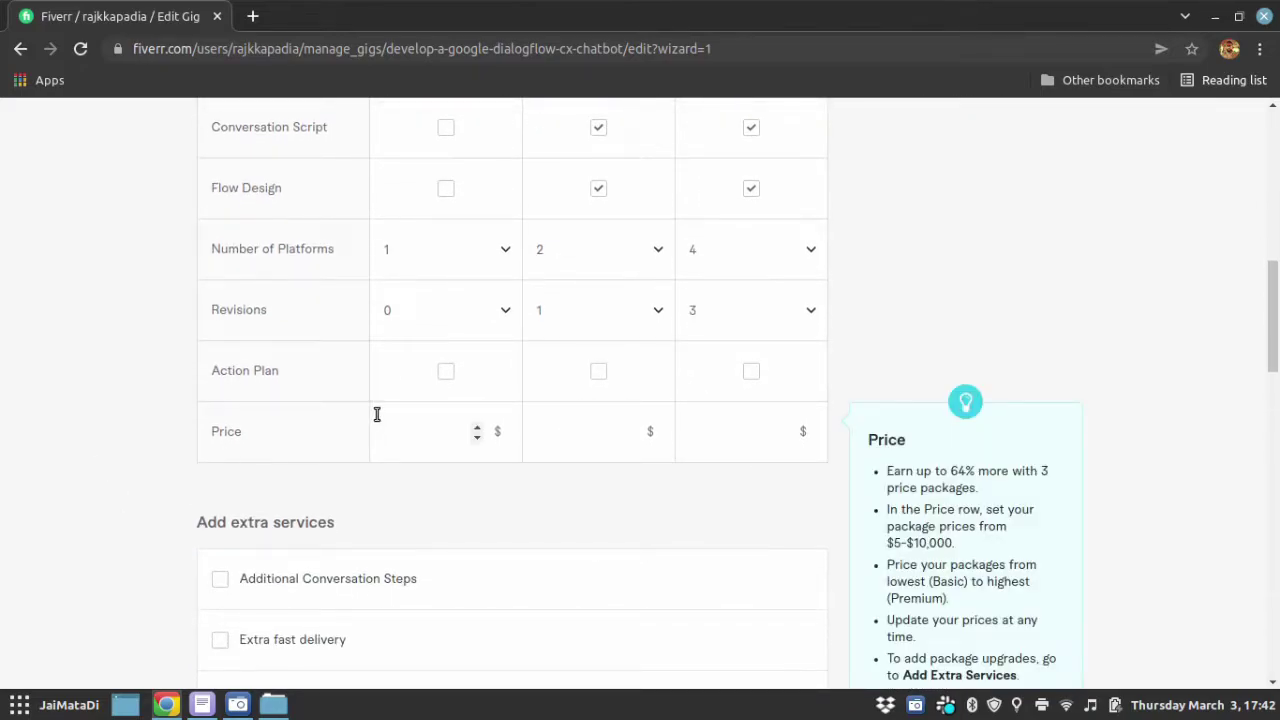
left_click(598, 372)
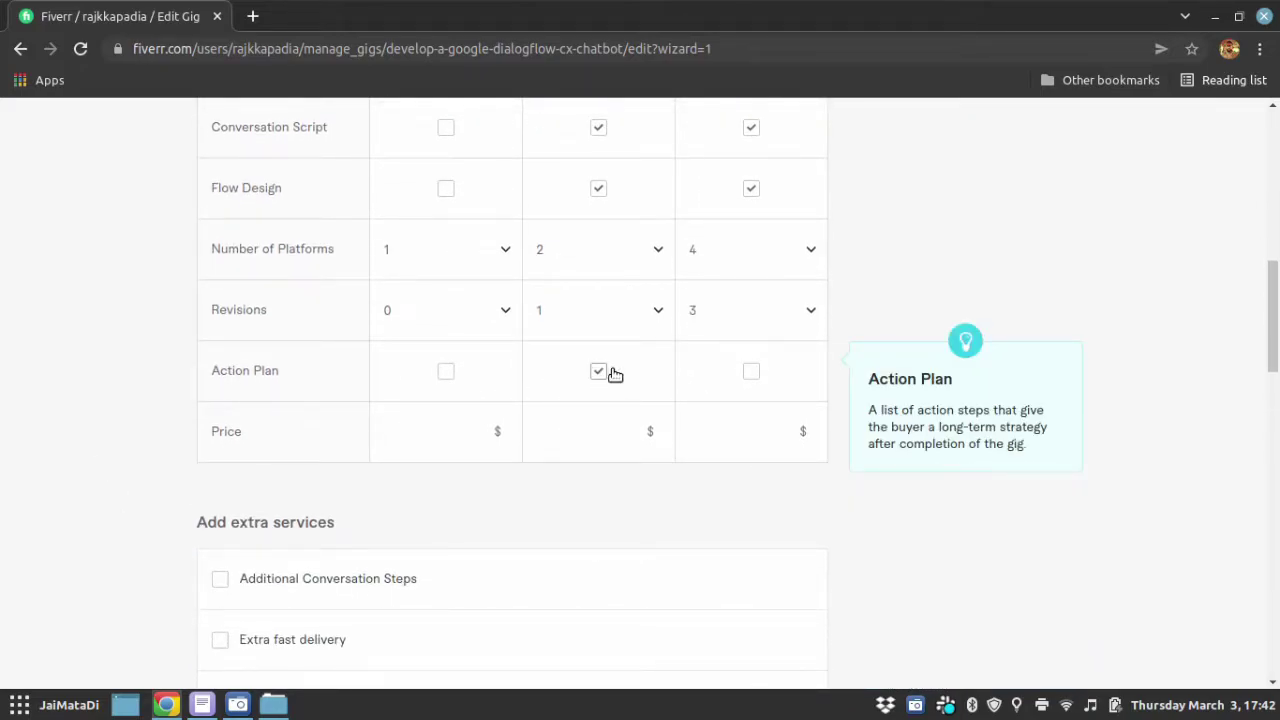
left_click(754, 372)
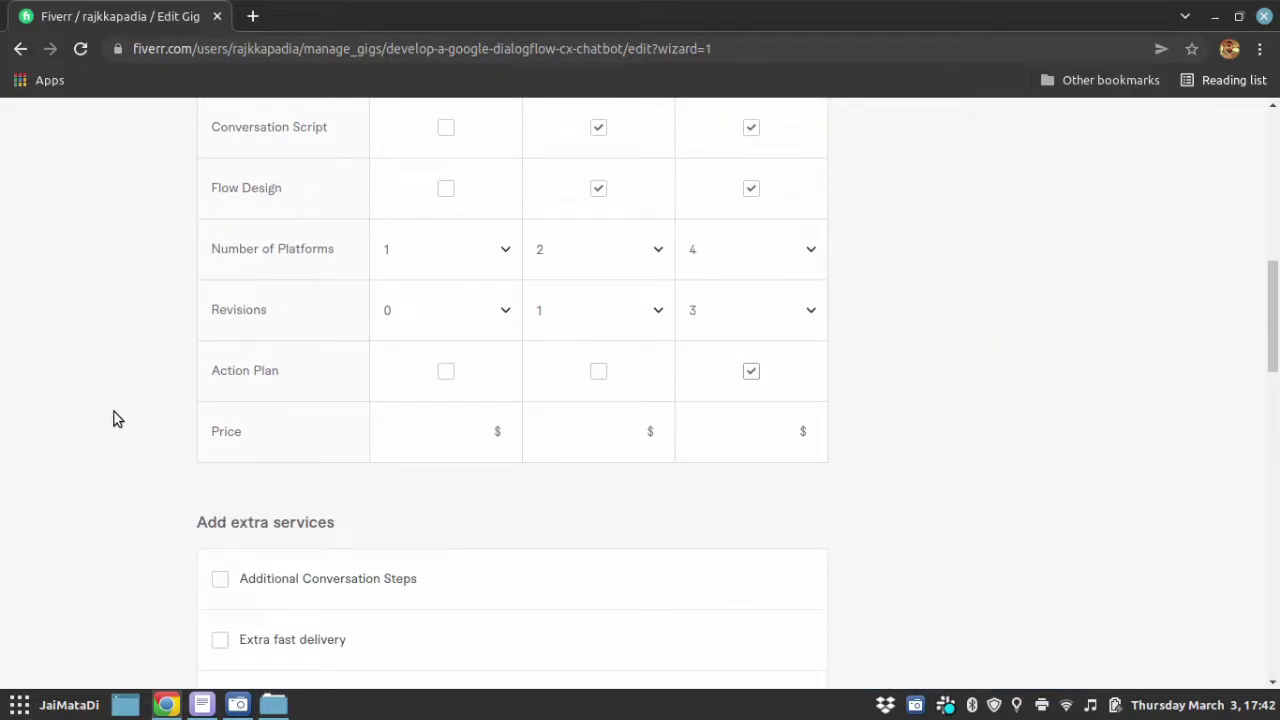
left_click(418, 435)
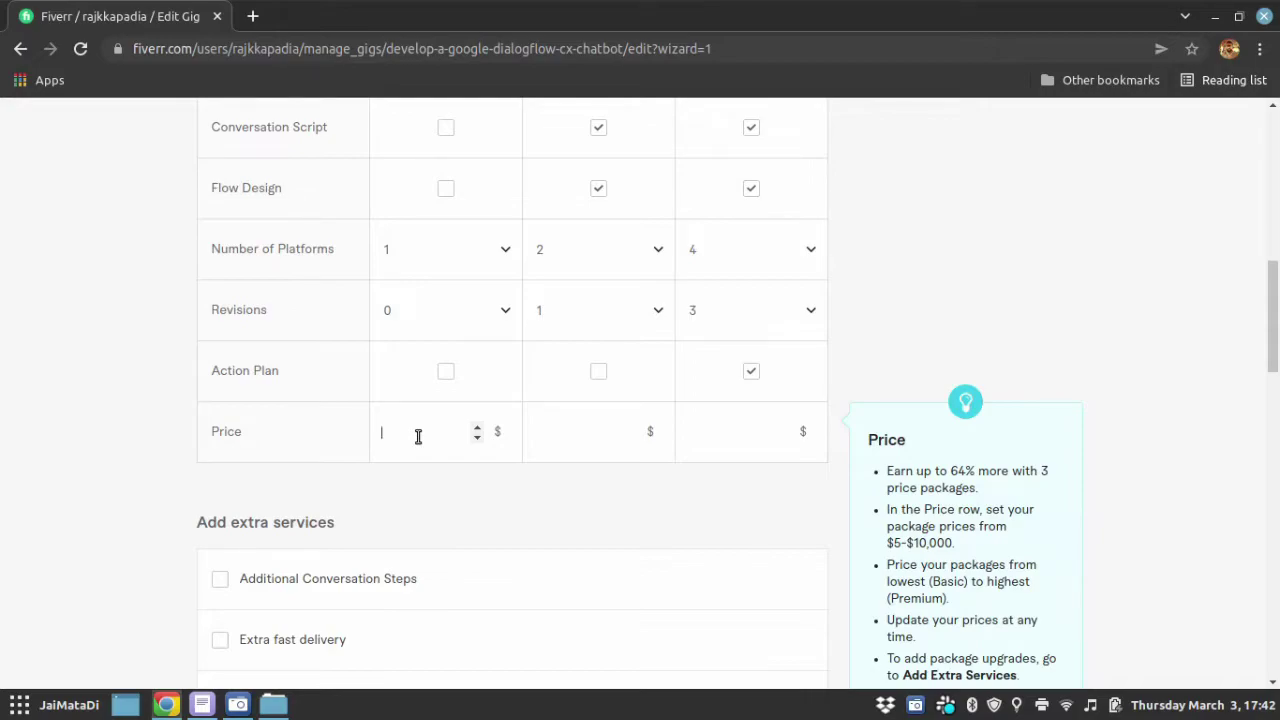
type("80")
Enter prices of 150 for Standard and 300 for Premium after Basic's 80.
key("Tab")
type("150")
key("Tab")
type("300")
key("Tab")
scroll(357, 417, "down", 3)
scroll(357, 417, "up", 2)
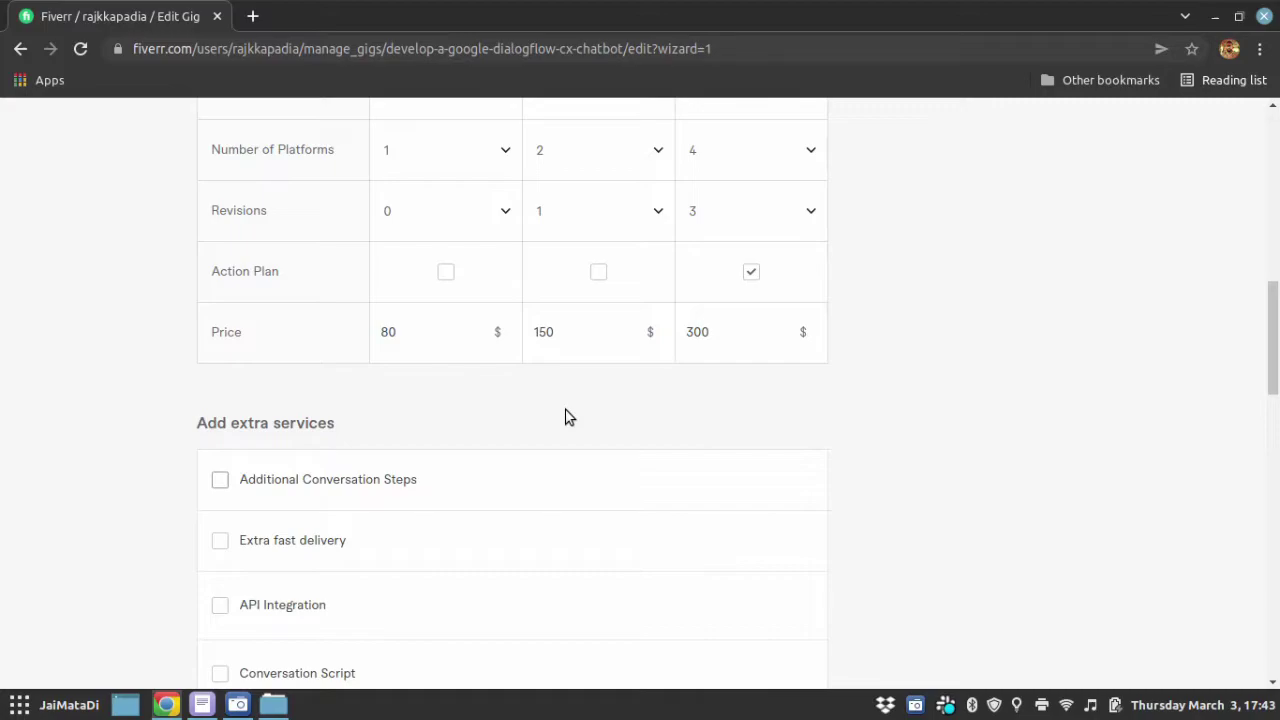
Enable the 3-month subscription option with a 10 % discount.
scroll(563, 415, "down", 3)
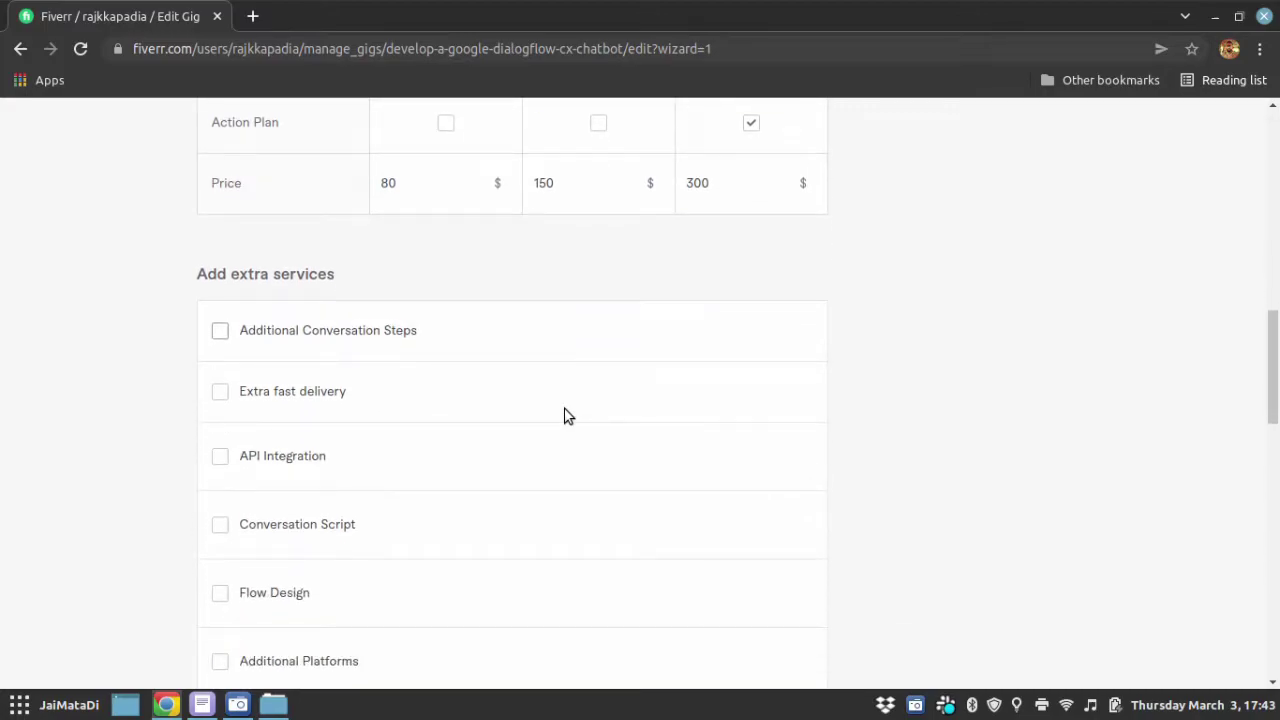
scroll(563, 415, "down", 2)
scroll(563, 415, "down", 4)
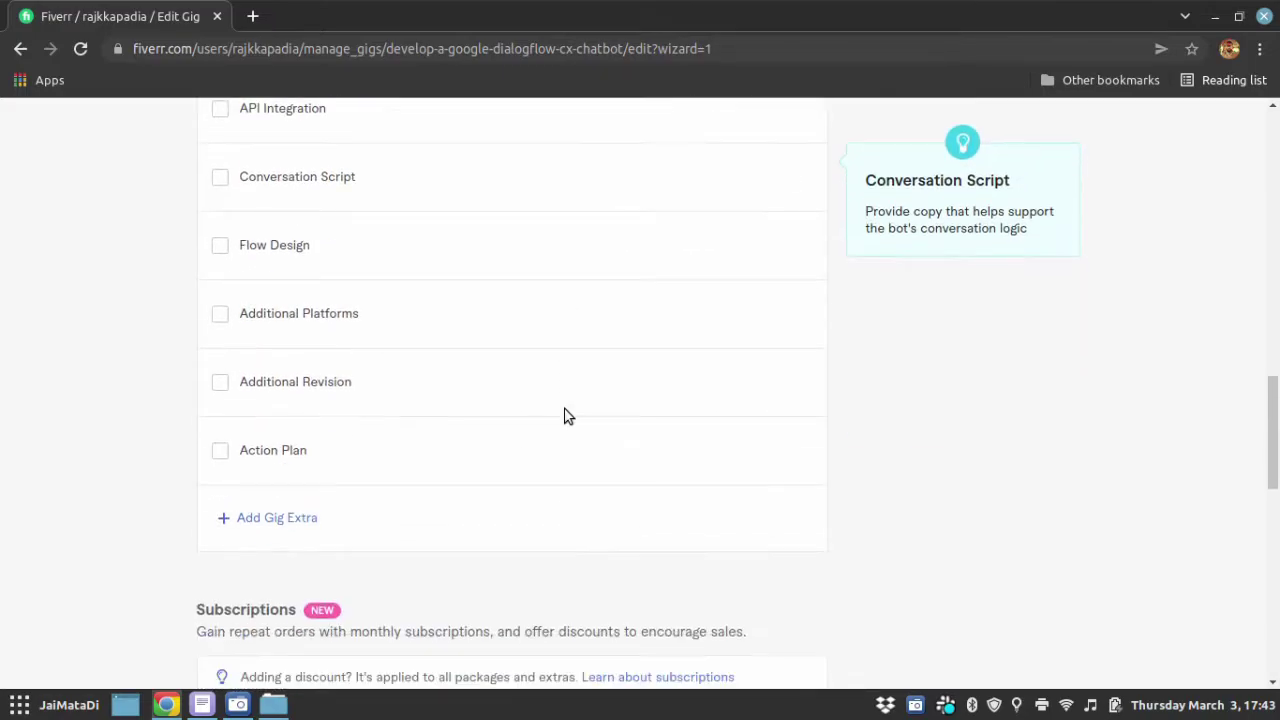
scroll(563, 415, "up", 4)
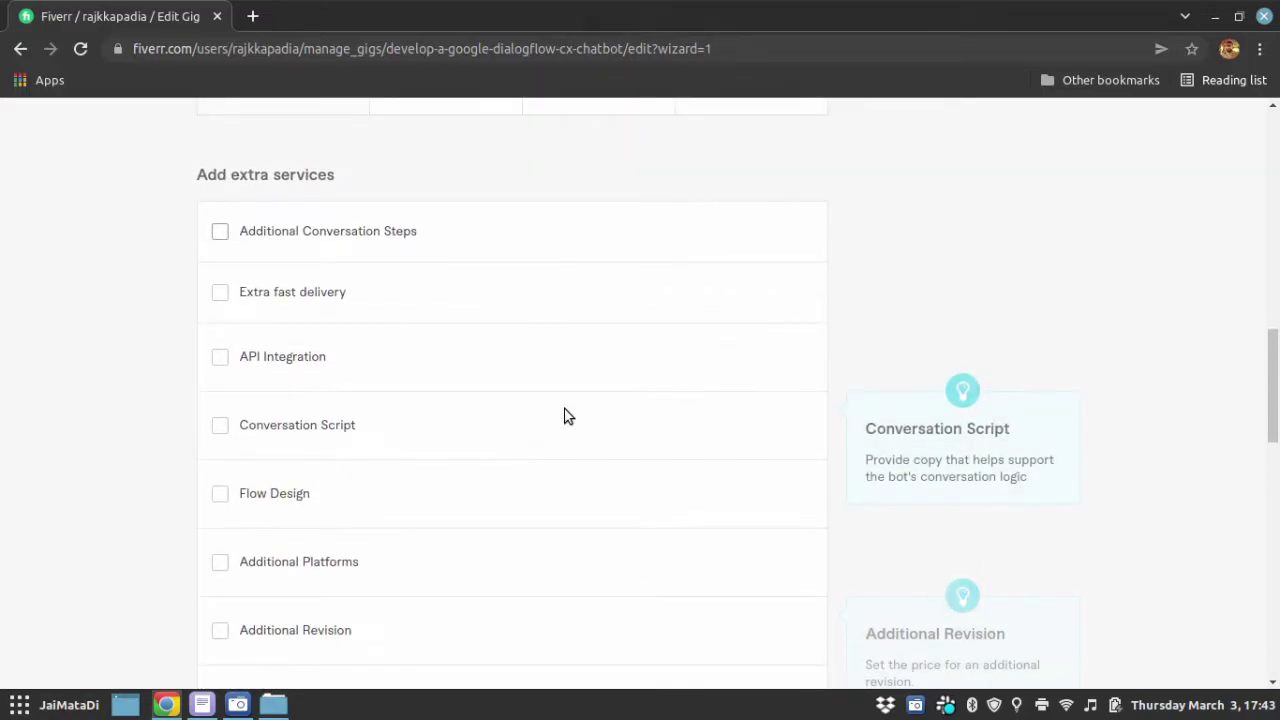
scroll(563, 415, "down", 5)
scroll(563, 415, "down", 5)
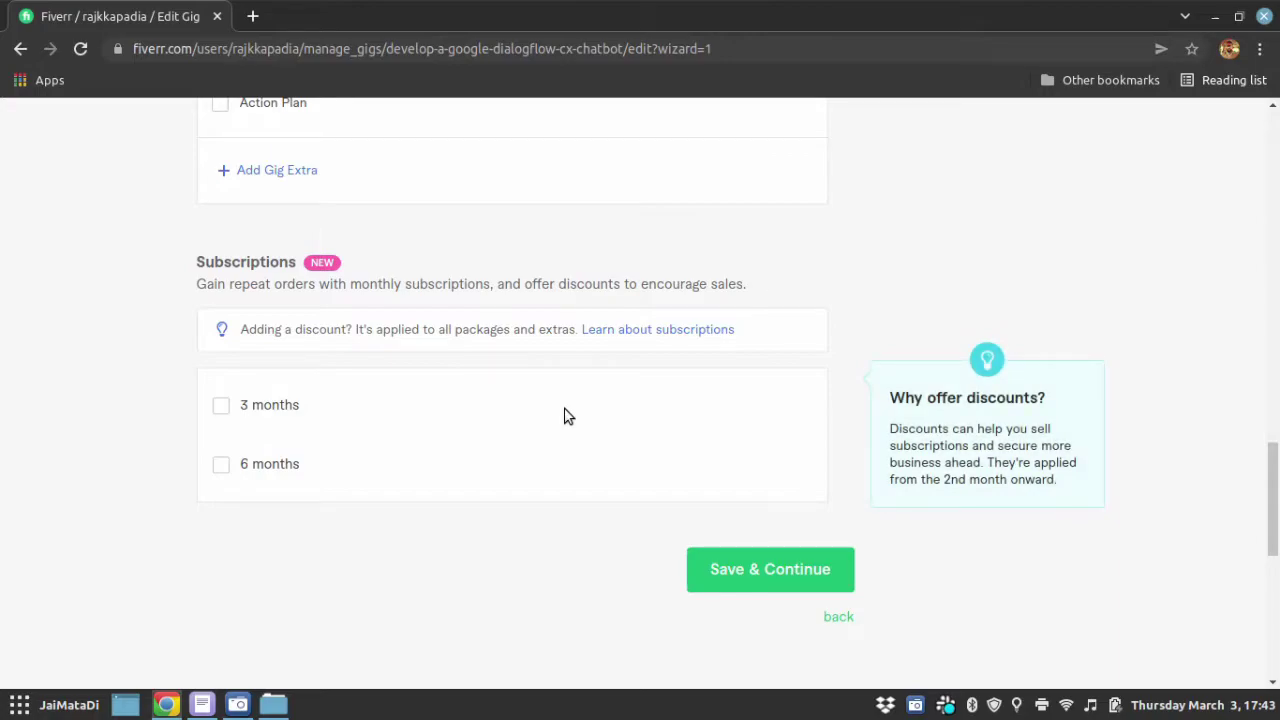
left_click(221, 405)
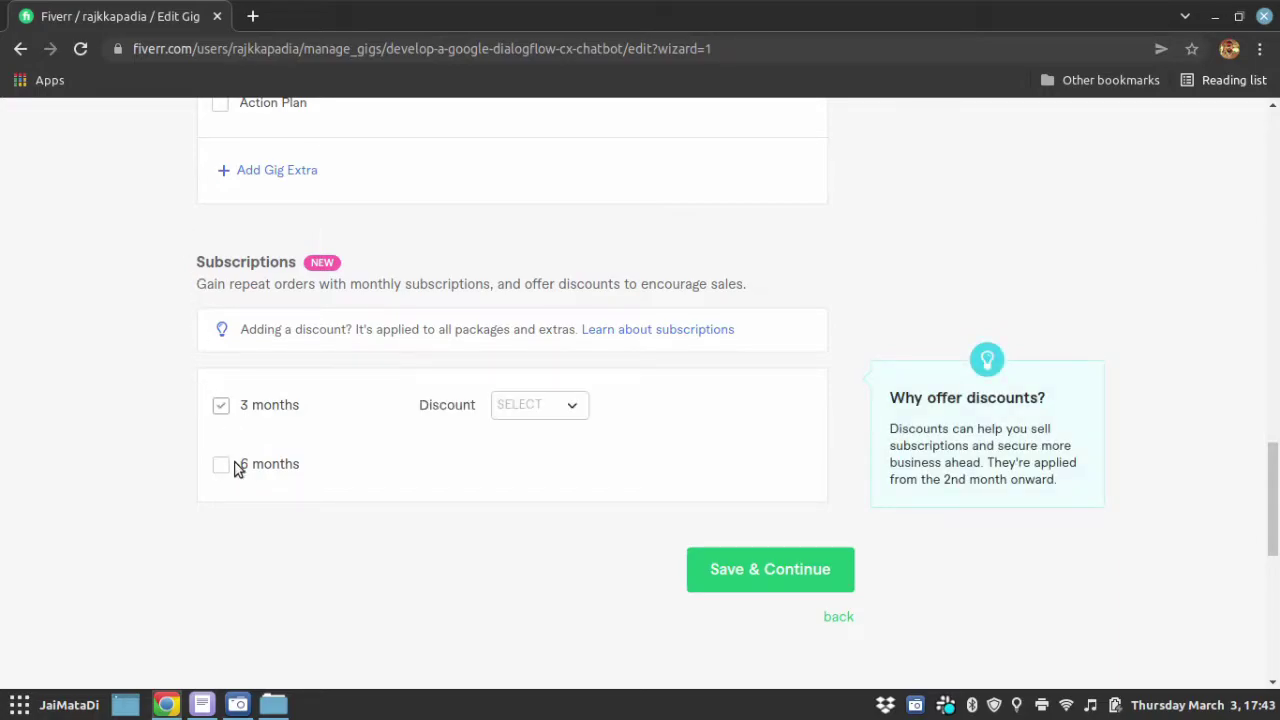
left_click(571, 405)
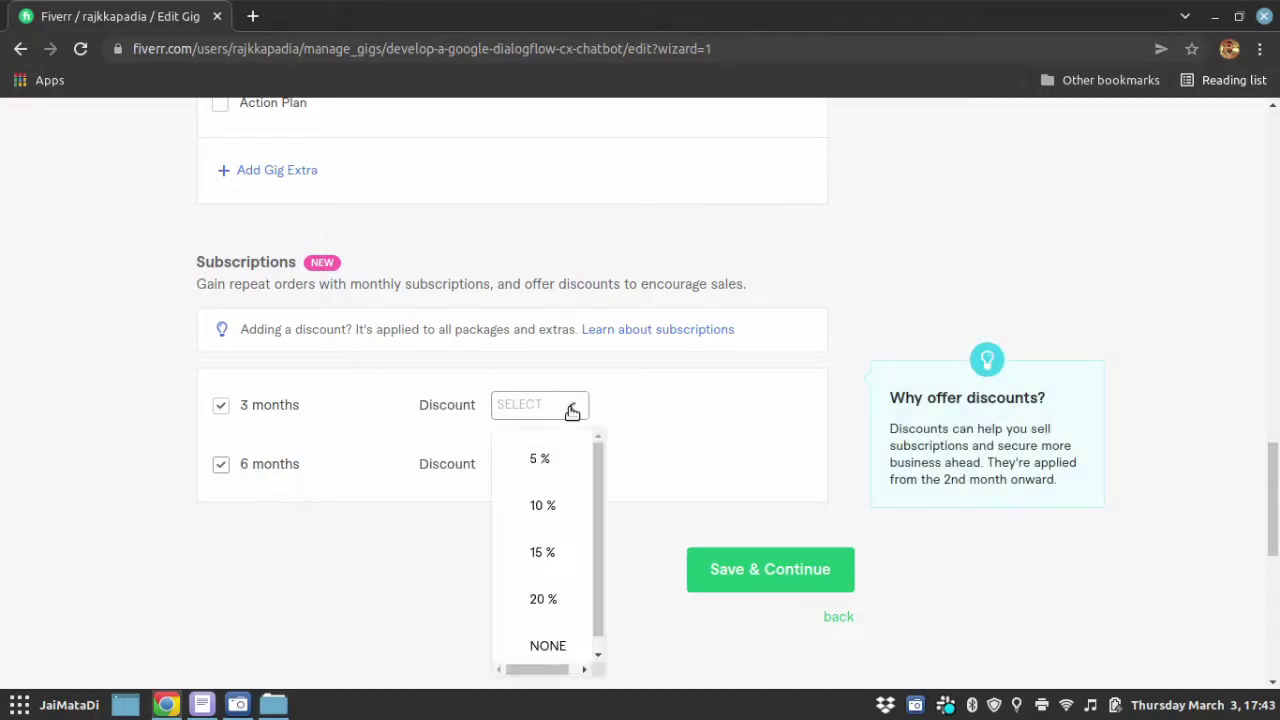
left_click(543, 503)
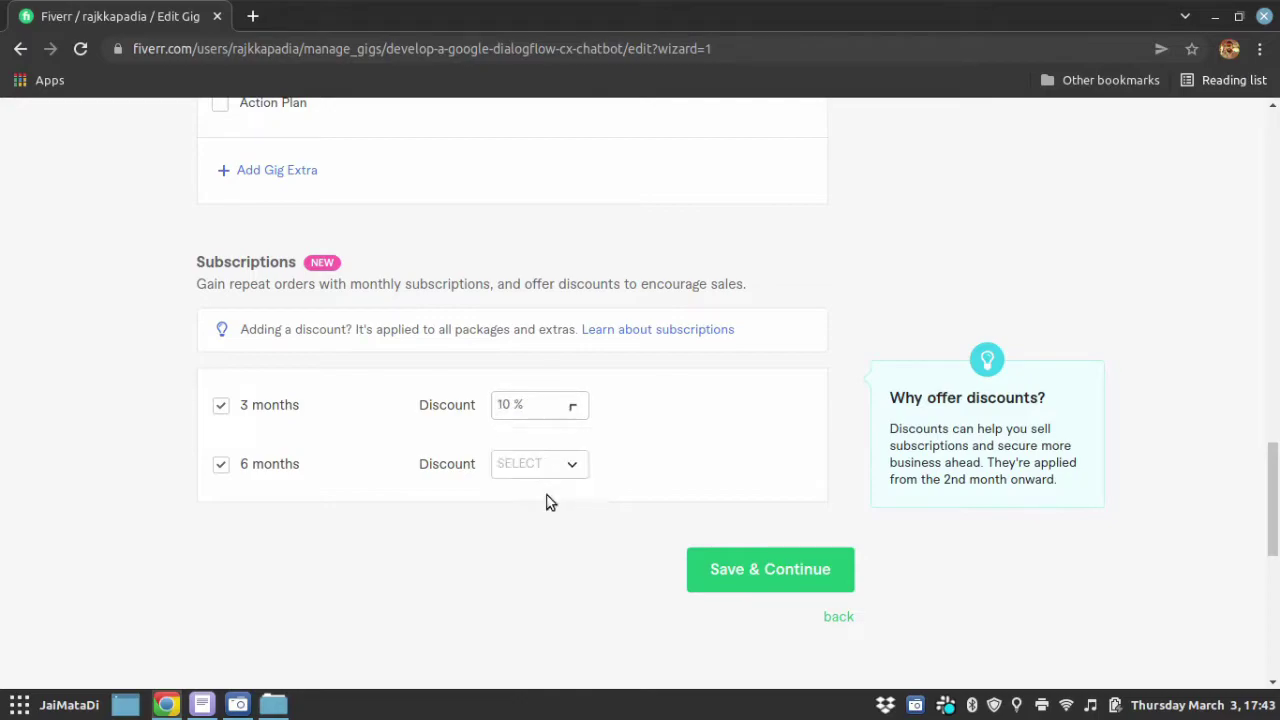
Set the 6-month subscription discount to 20 % and save the pricing.
left_click(568, 466)
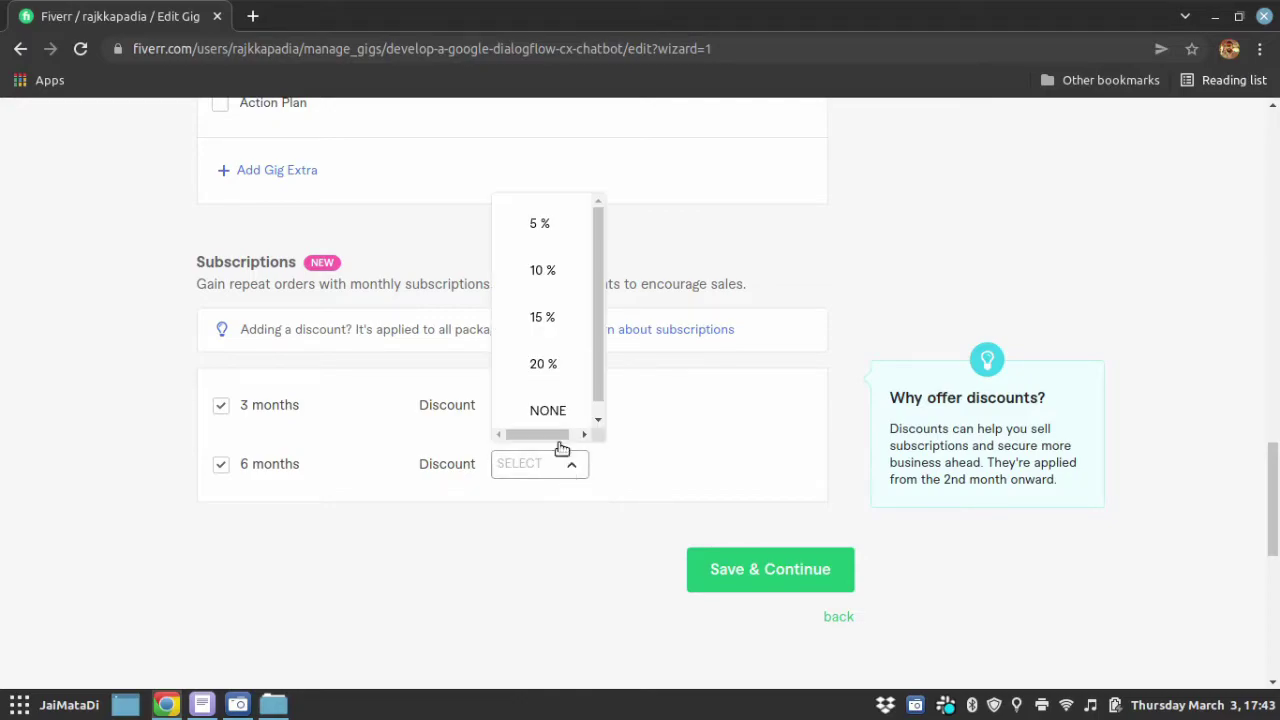
left_click(549, 364)
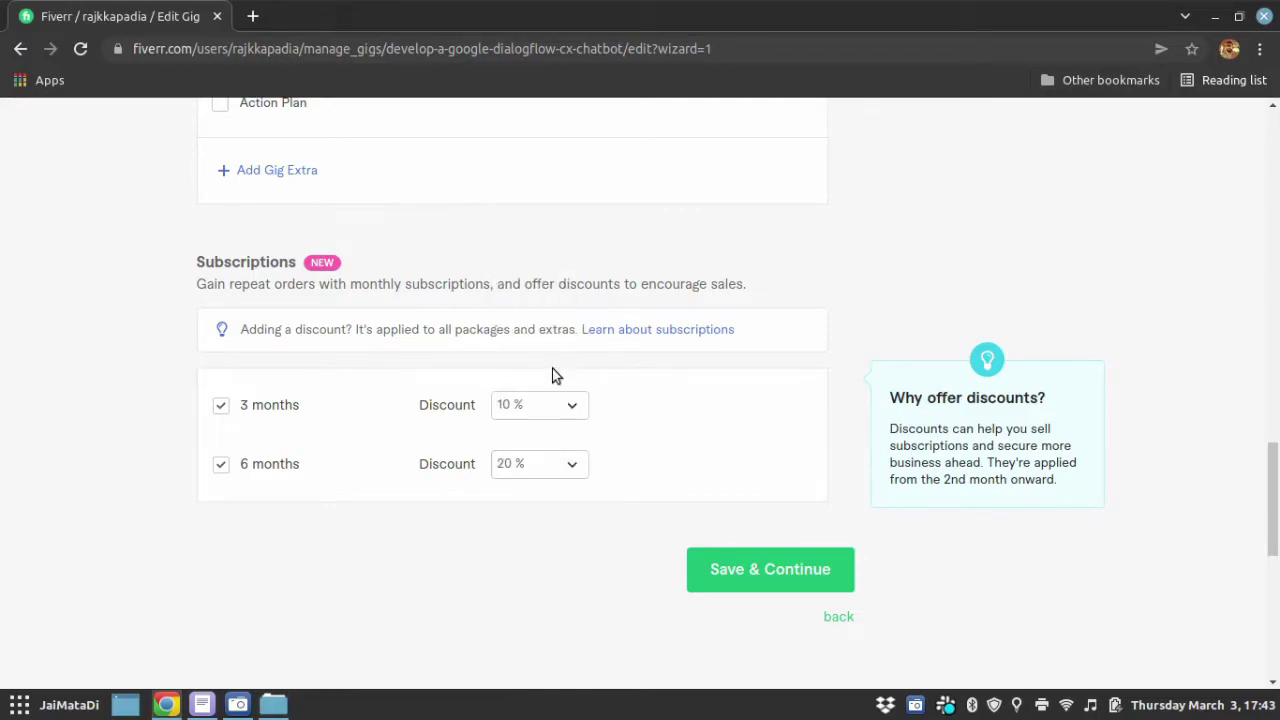
left_click(724, 566)
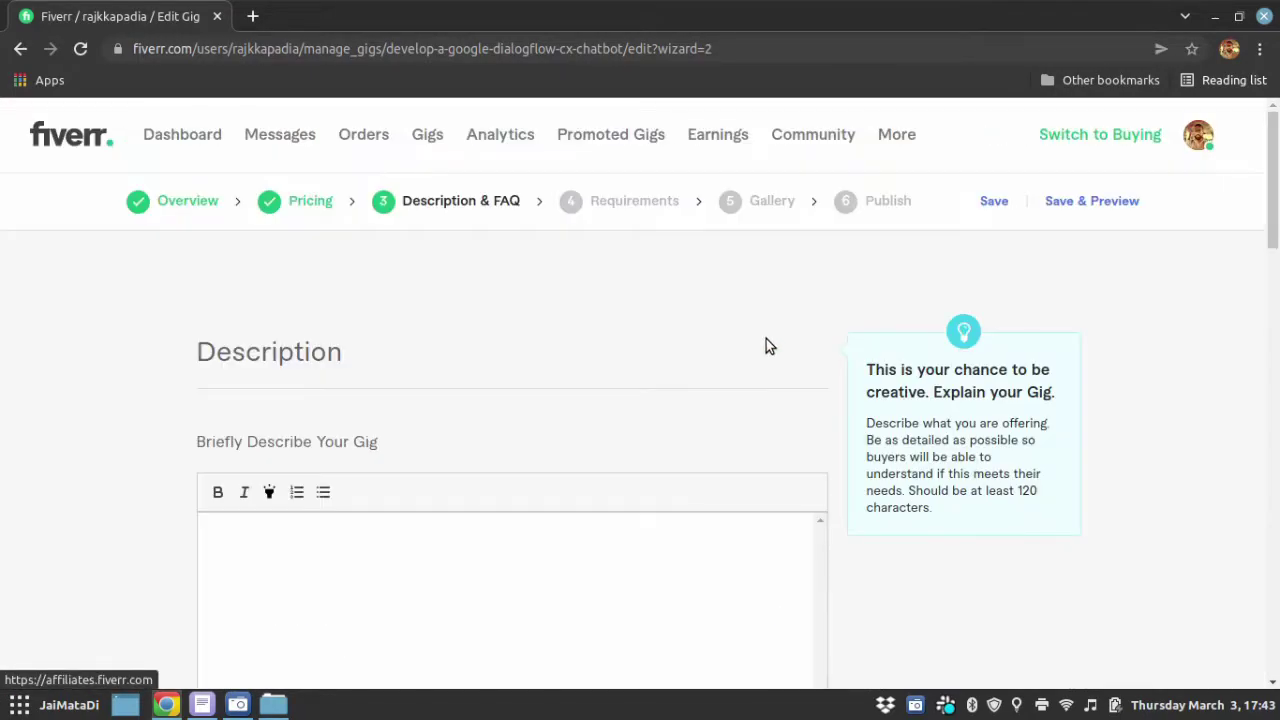
scroll(768, 325, "down", 3)
Paste the drafted description paragraphs into the gig description, removing the trailing blank line.
scroll(200, 306, "down", 1)
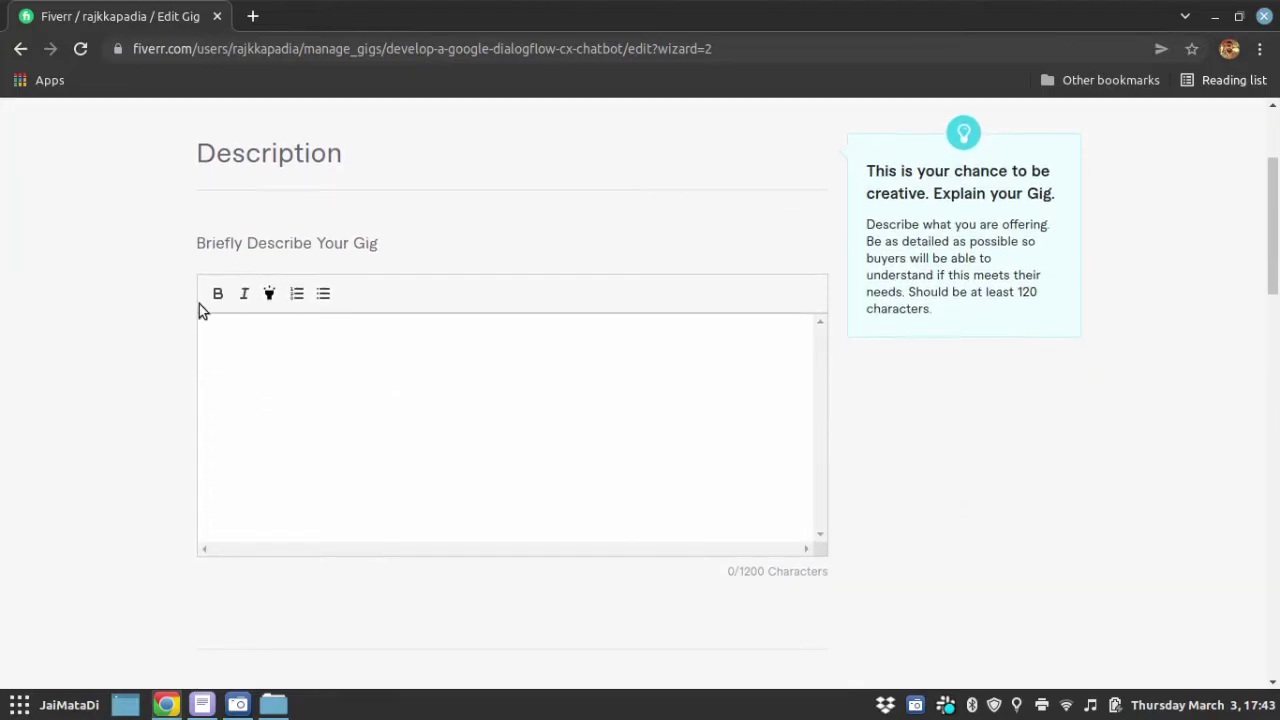
left_click(202, 704)
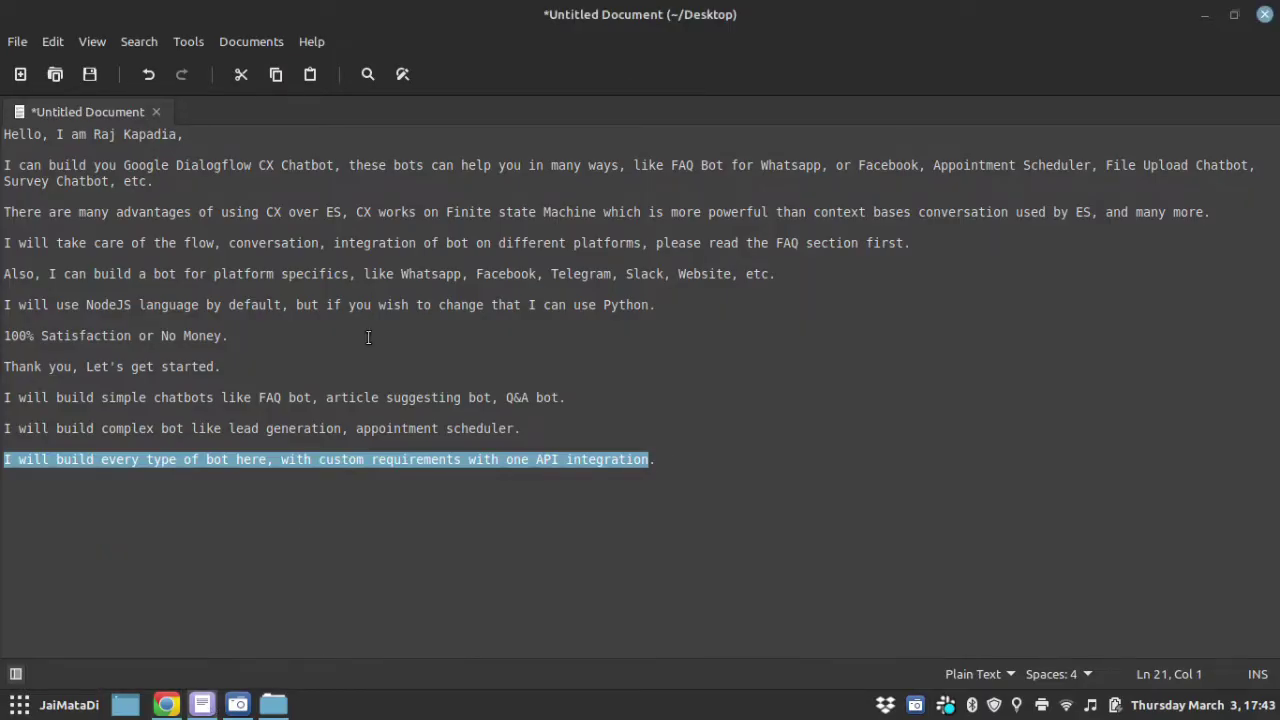
left_click(244, 371)
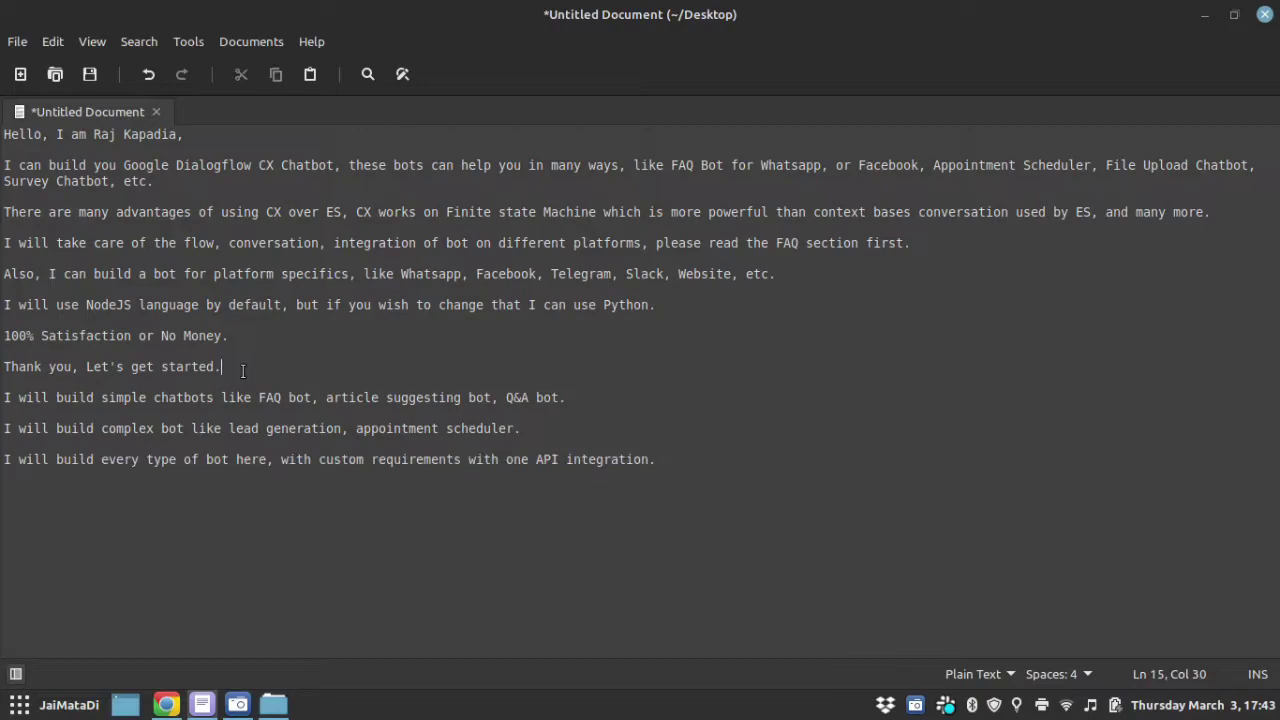
key("shift+Home")
key("shift+Up")
key("shift+Up")
key("shift+Up")
key("shift+Up")
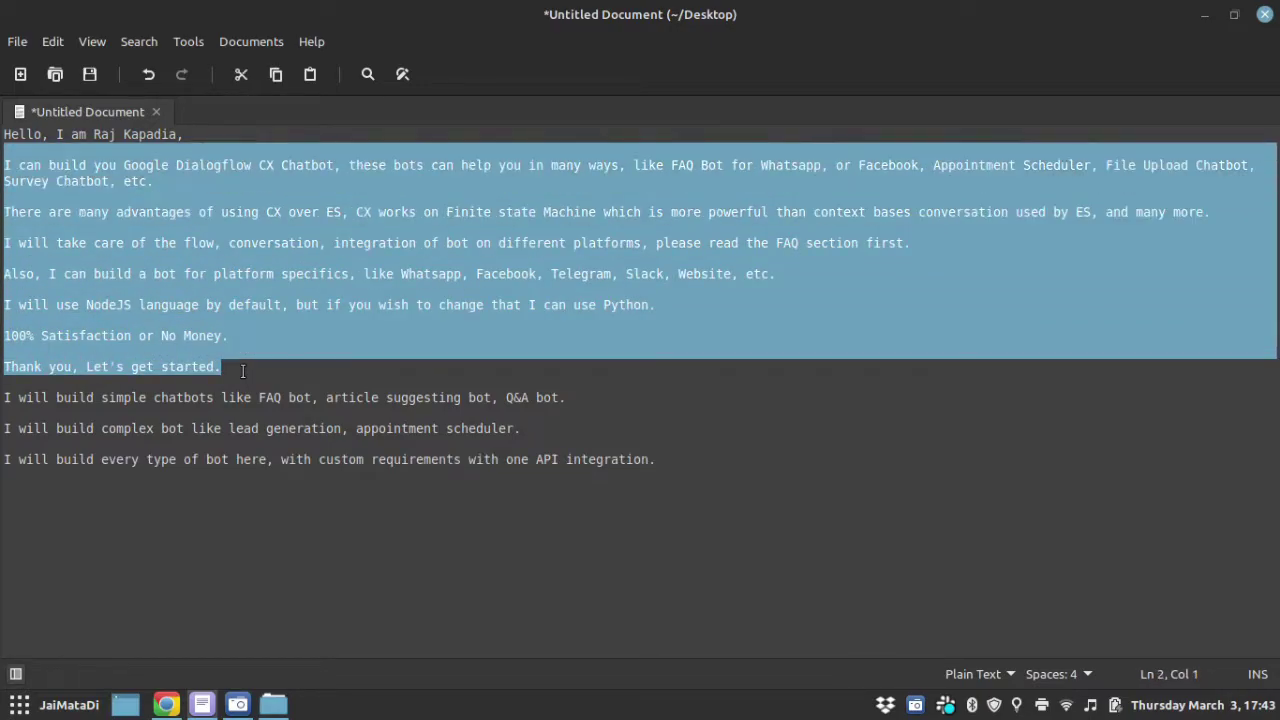
key("shift+Up")
key("shift+Up")
key("alt+Tab")
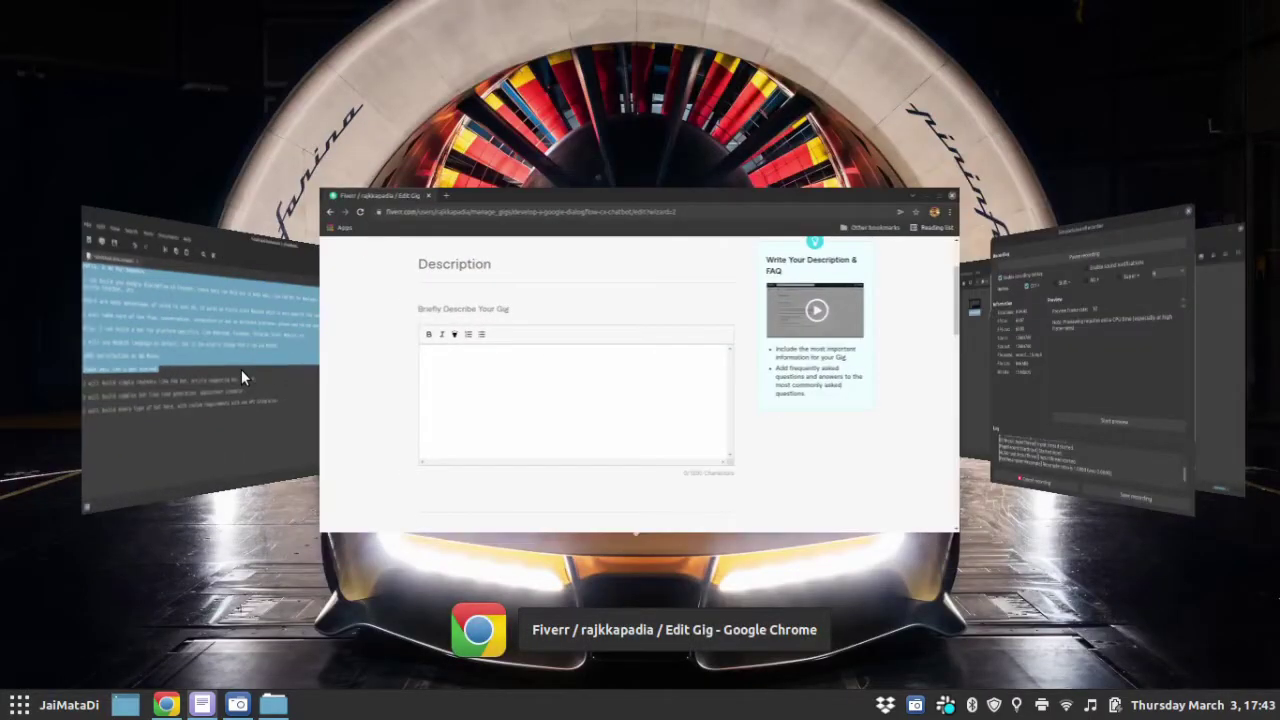
key("ctrl+v")
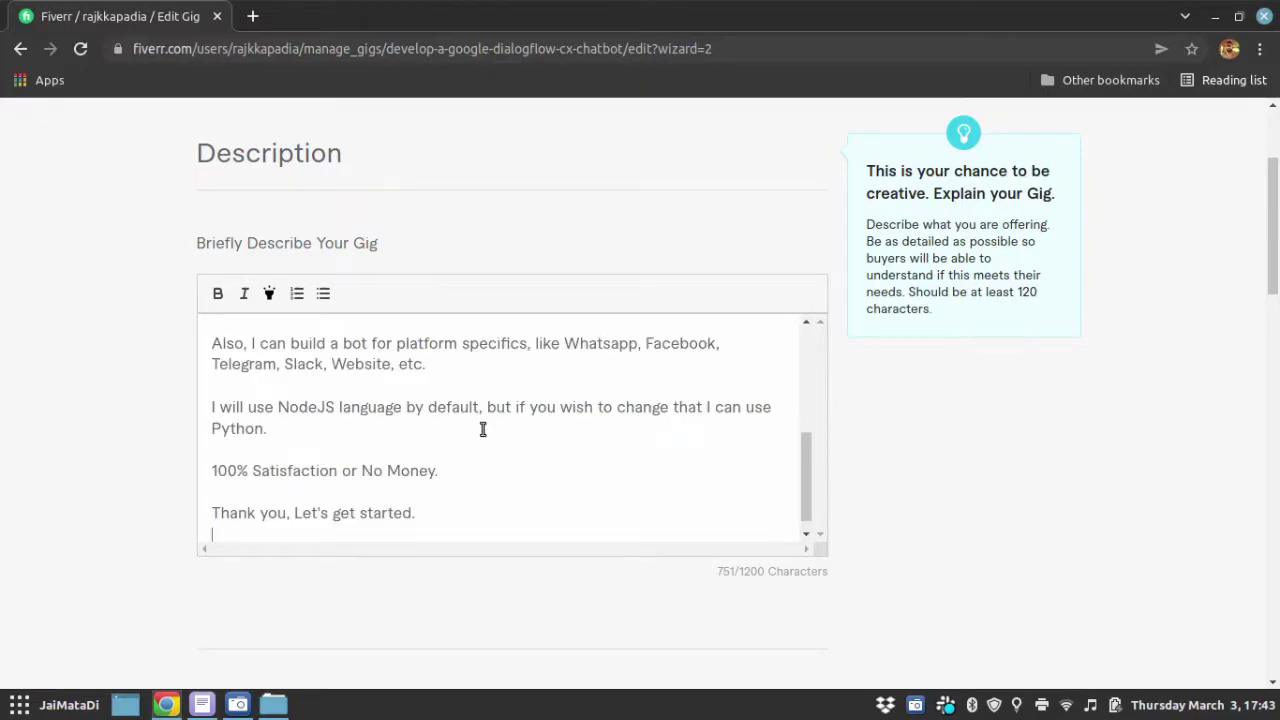
key("BackSpace")
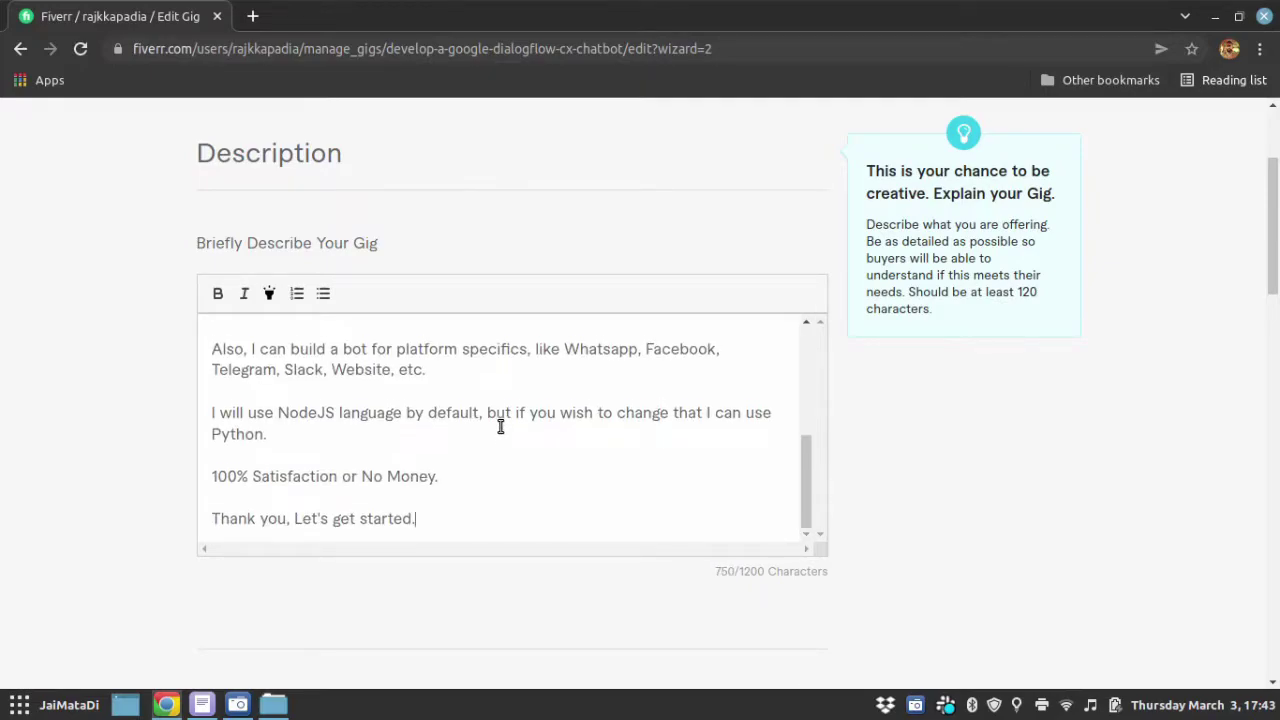
scroll(1023, 577, "down", 2)
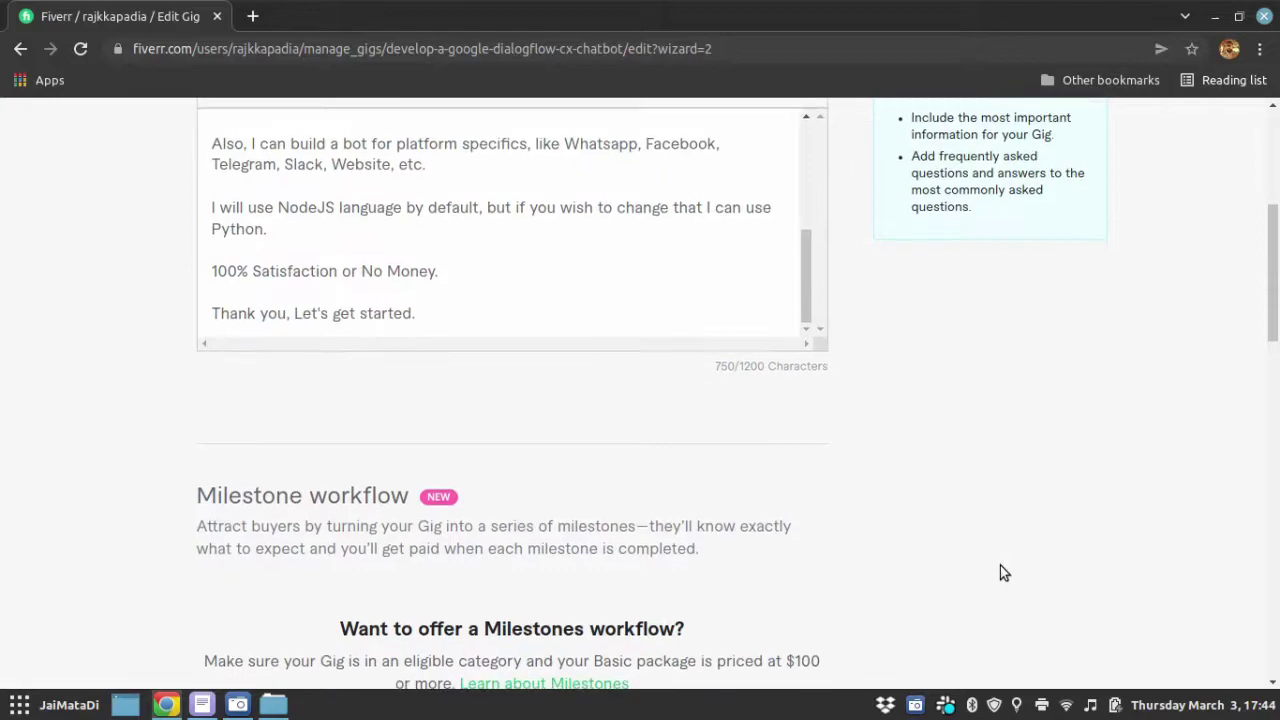
scroll(1000, 565, "down", 2)
scroll(1000, 565, "down", 1)
scroll(1000, 565, "down", 2)
scroll(1000, 565, "down", 3)
scroll(1000, 565, "down", 2)
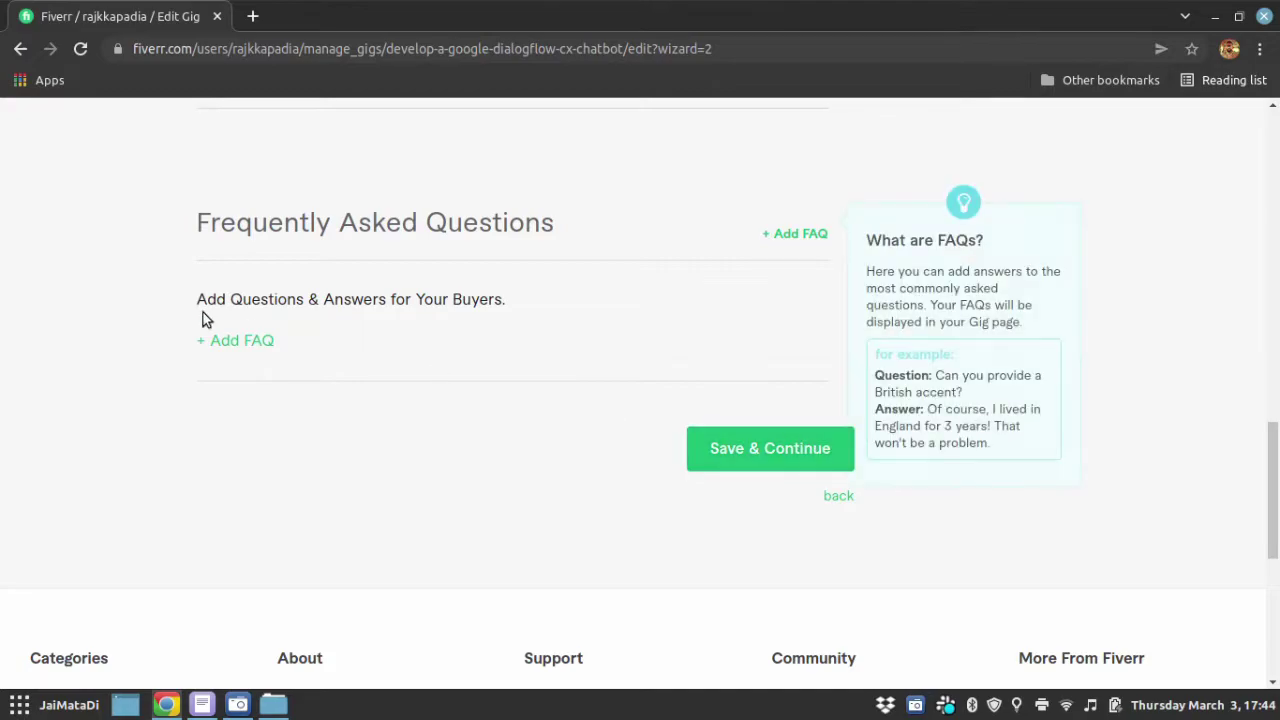
Write FAQ 'How many languages do you offer?' answering English only, 25$ per extra language.
left_click(252, 340)
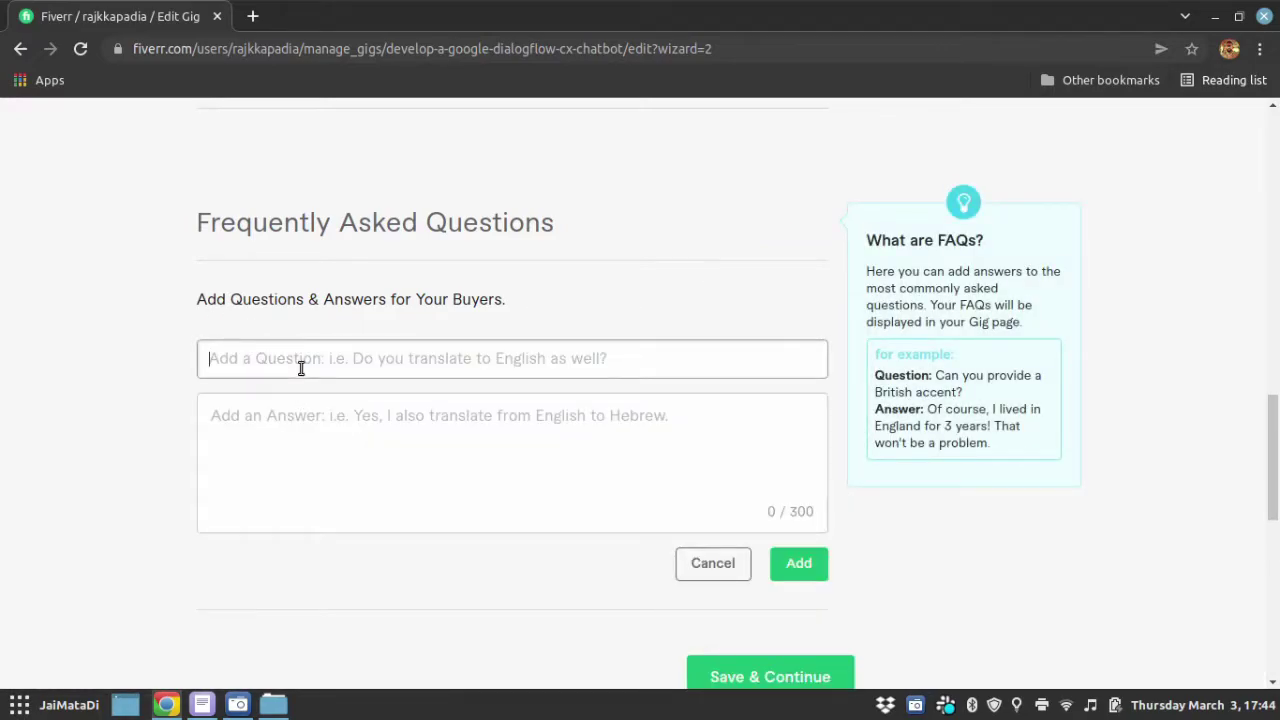
type("How ma")
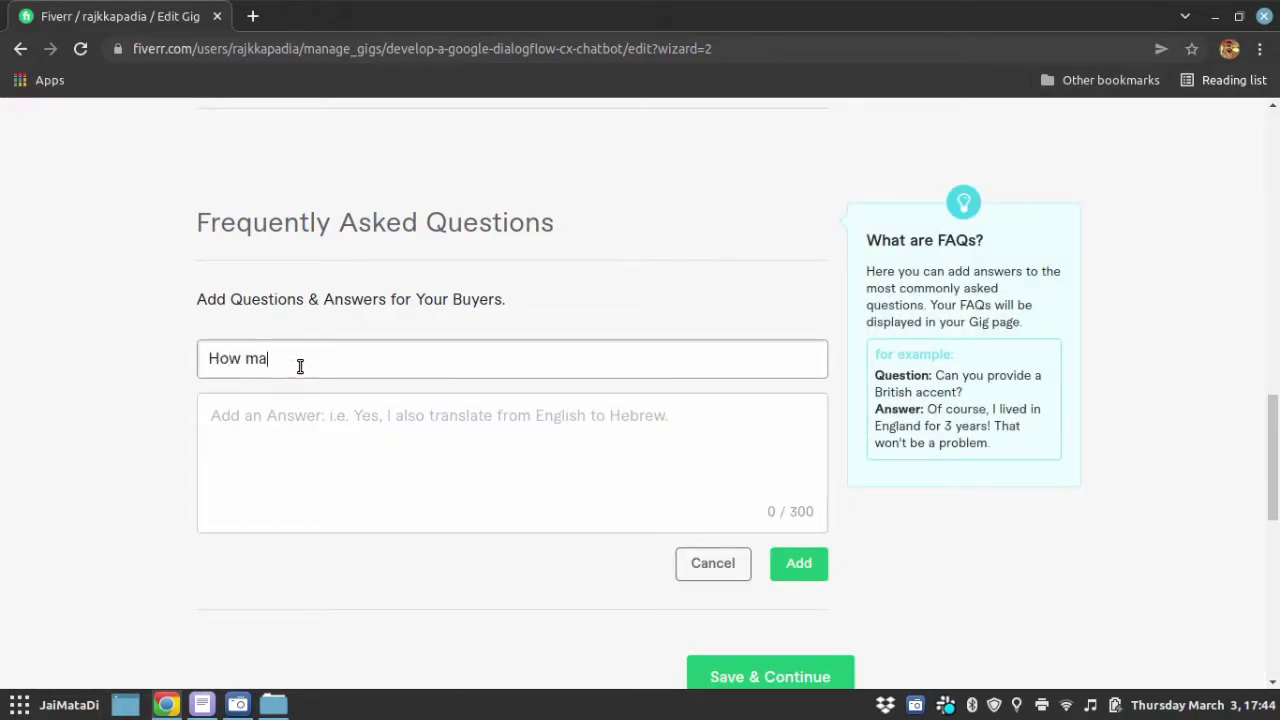
type("ny languages d")
type("o you o")
type("ffer?")
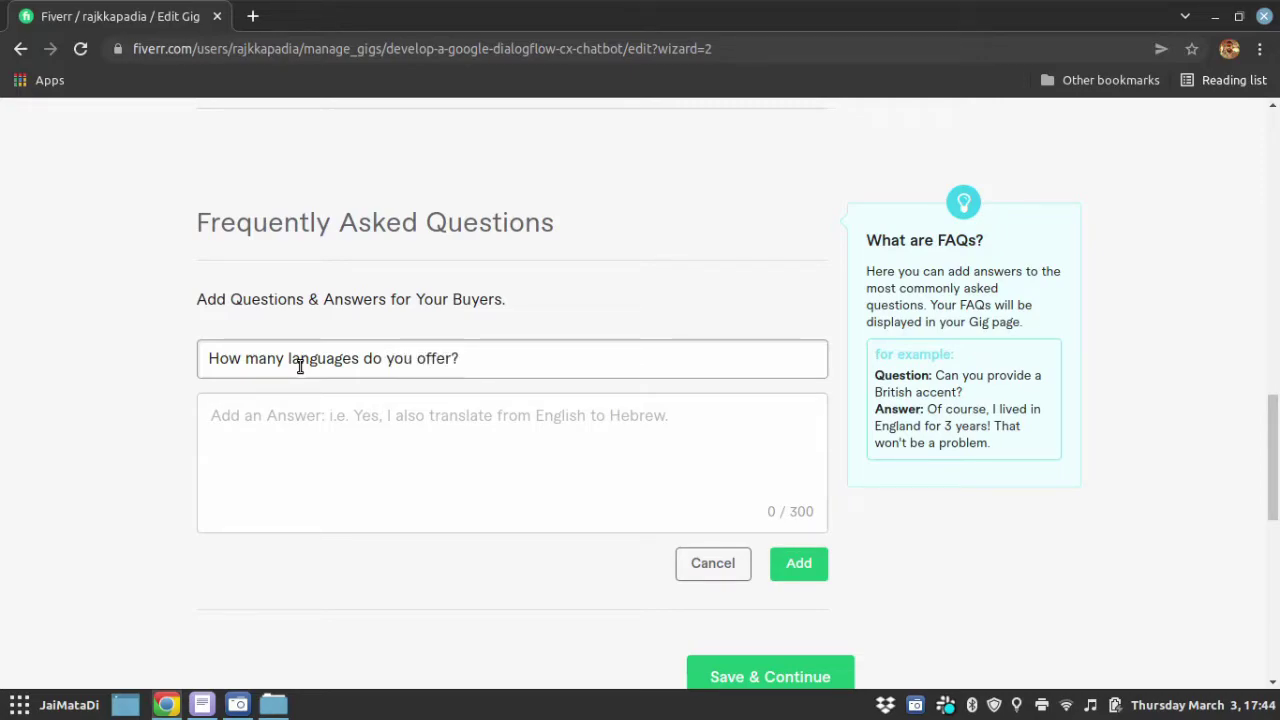
left_click(305, 454)
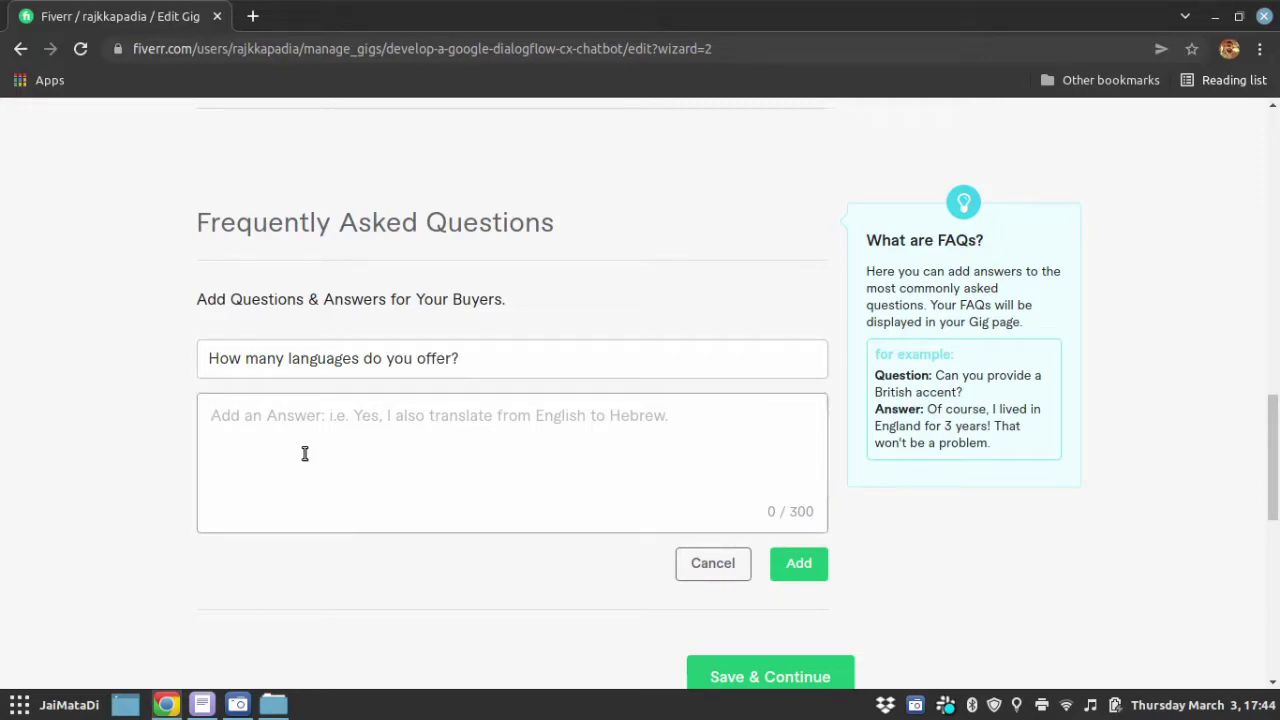
type("I onl;y ")
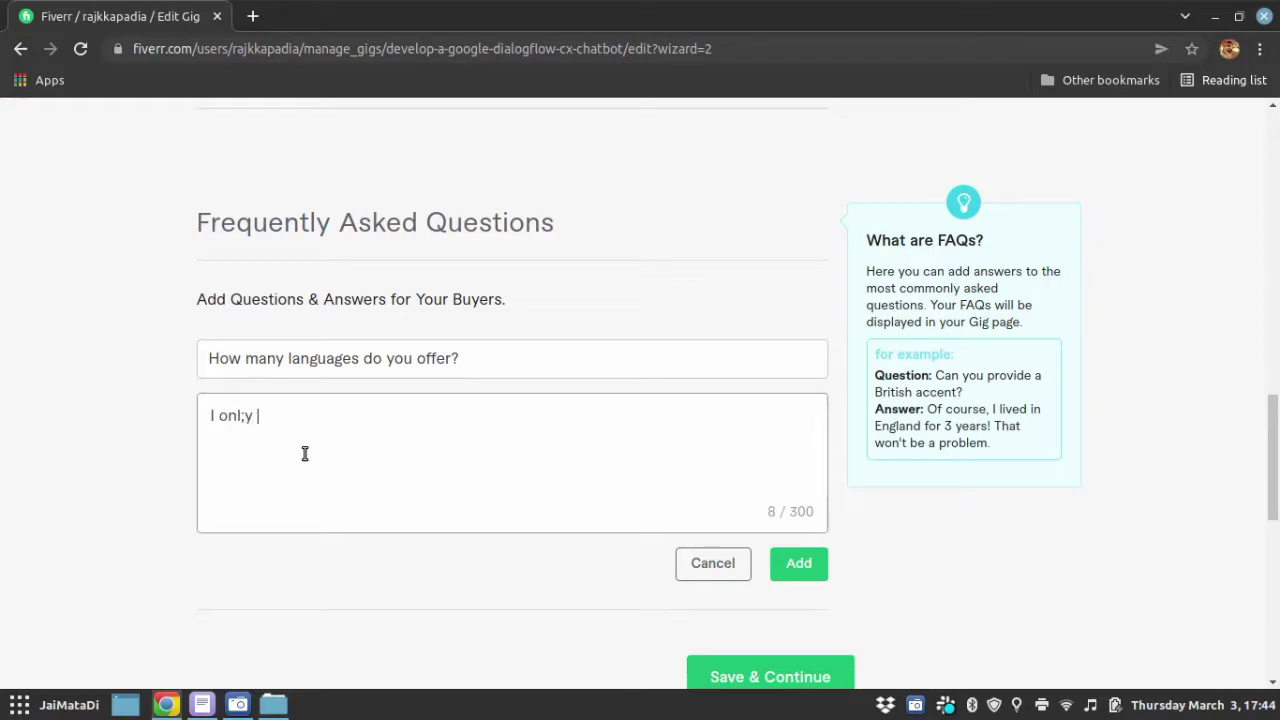
type("y o")
type("ffer o")
type("nelanguag")
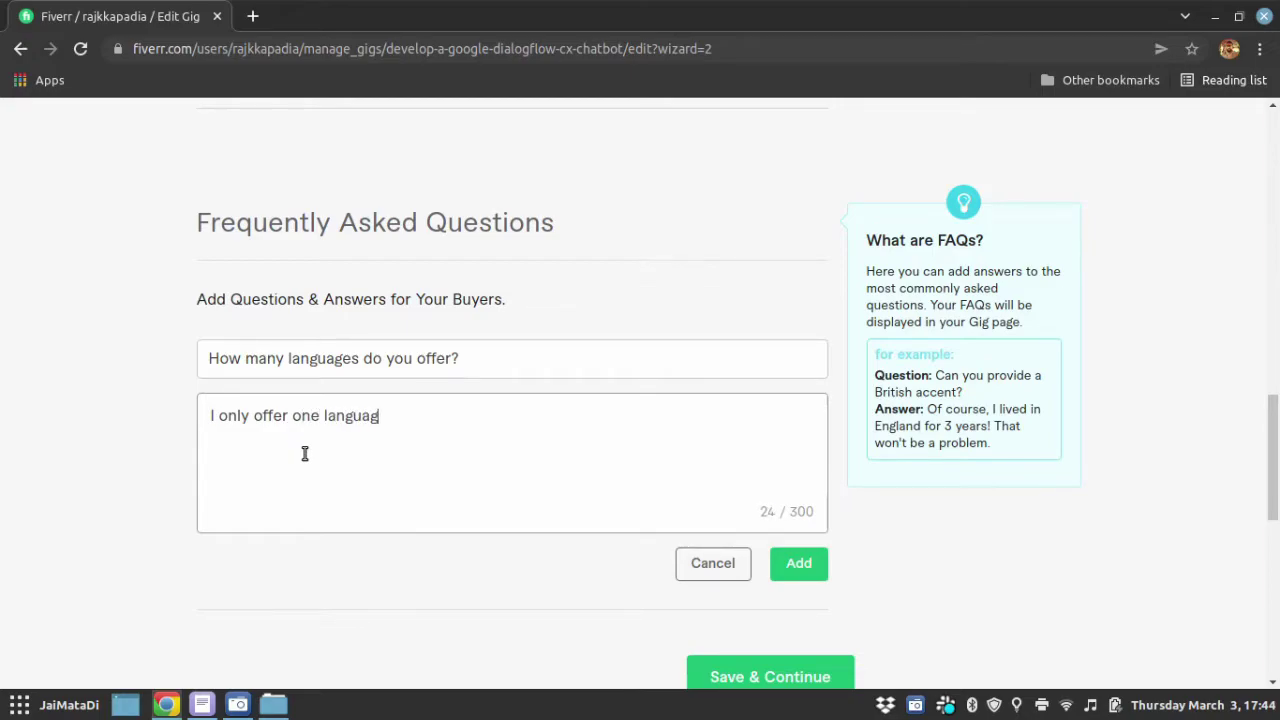
type("e that will")
type(" be English")
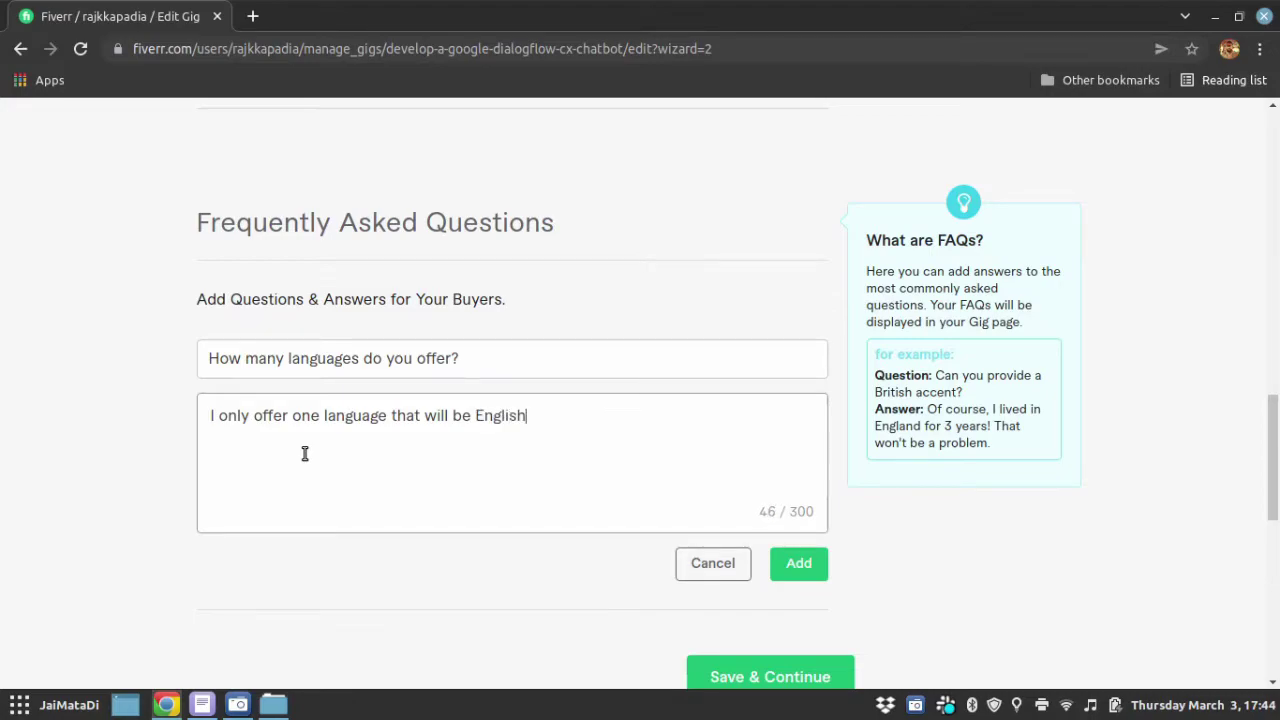
type(", any addi")
type("tional ")
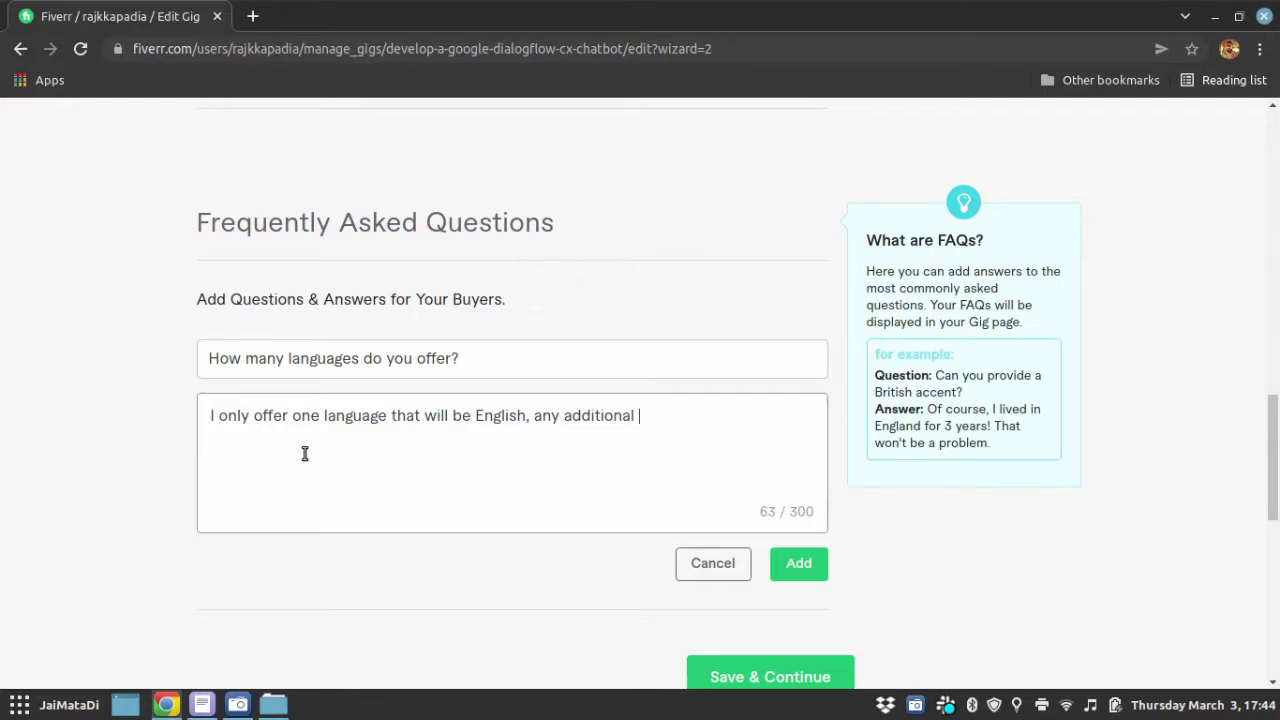
type("language will cost you ")
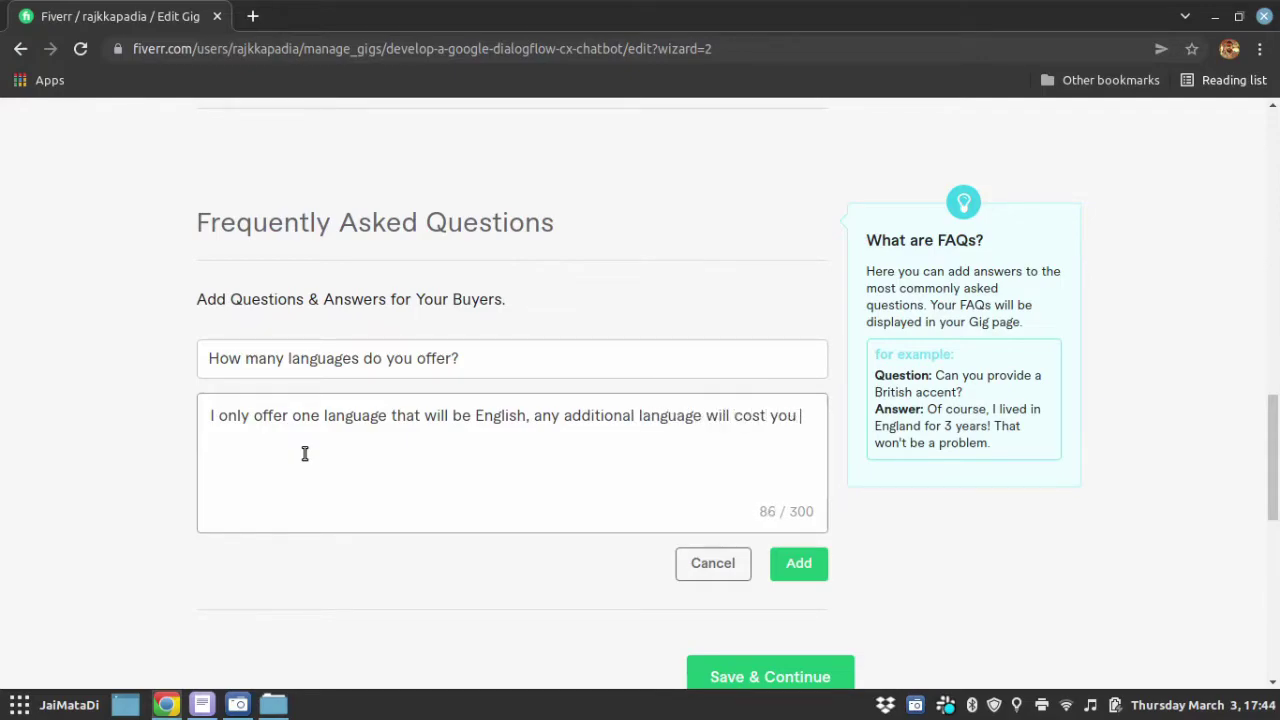
type("23")
type("$ pe")
type("r language")
type(", ")
type(".")
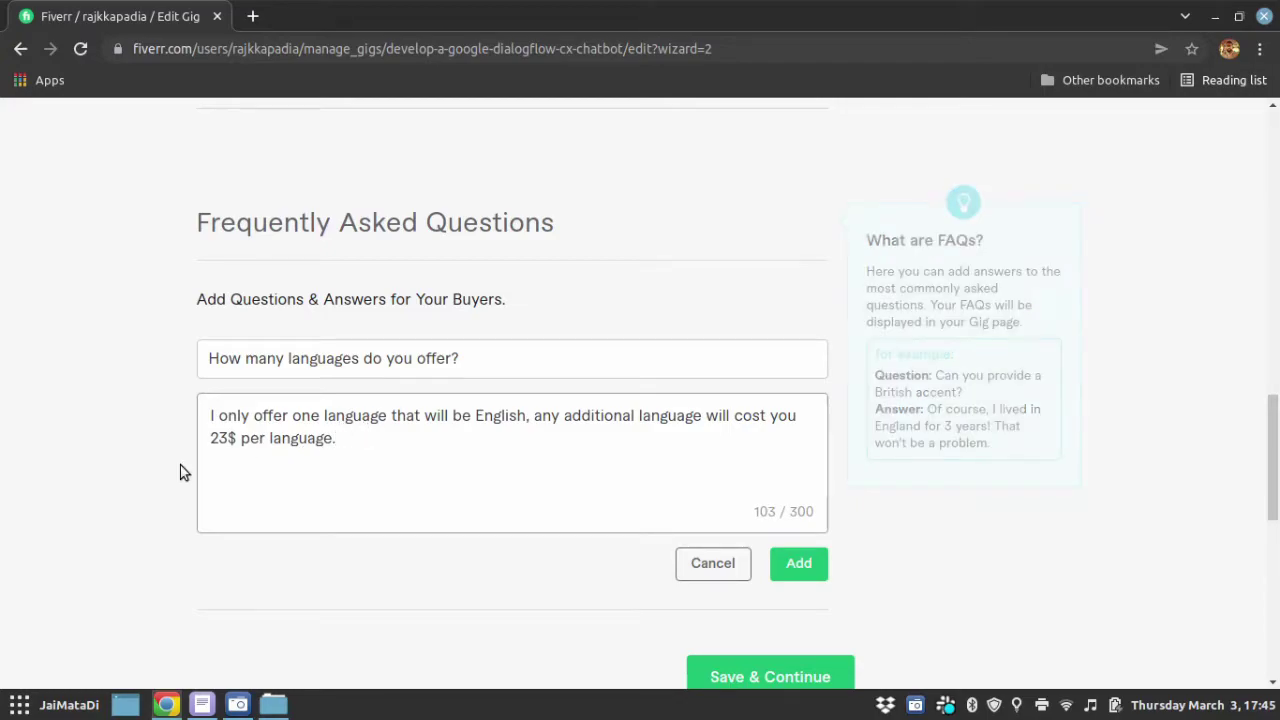
left_click(229, 437)
key("BackSpace")
type("5")
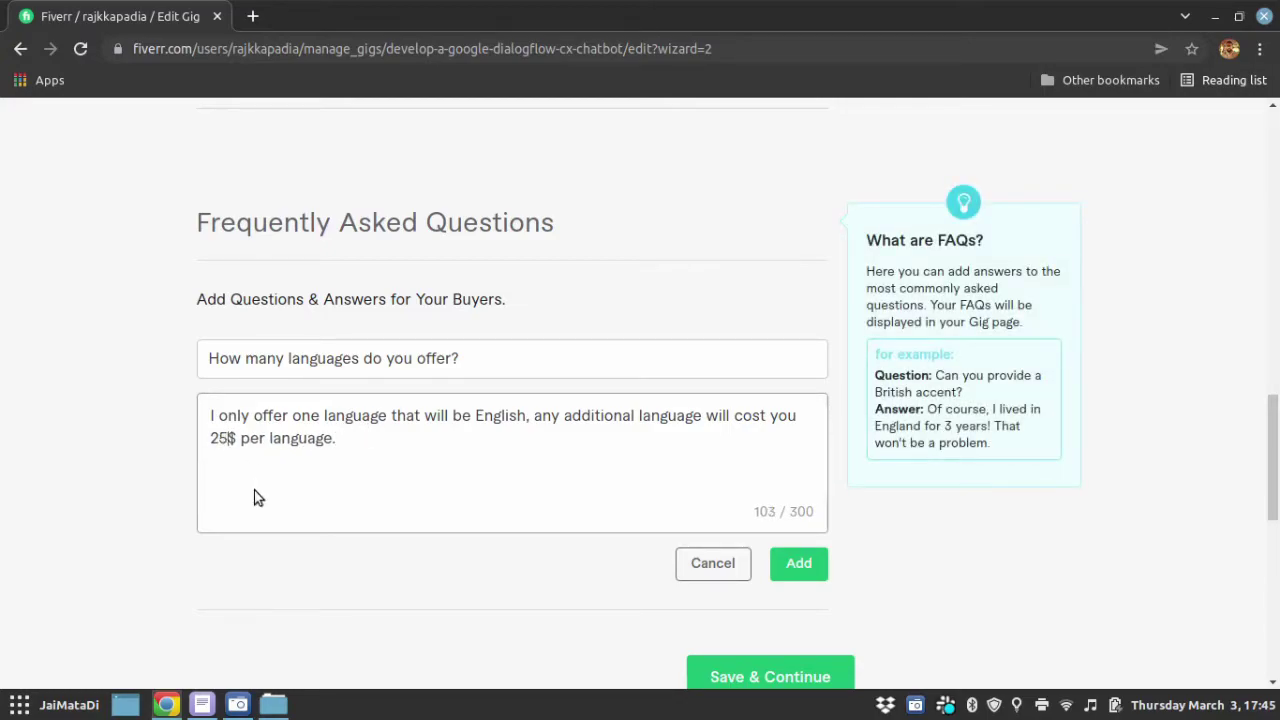
left_click(811, 562)
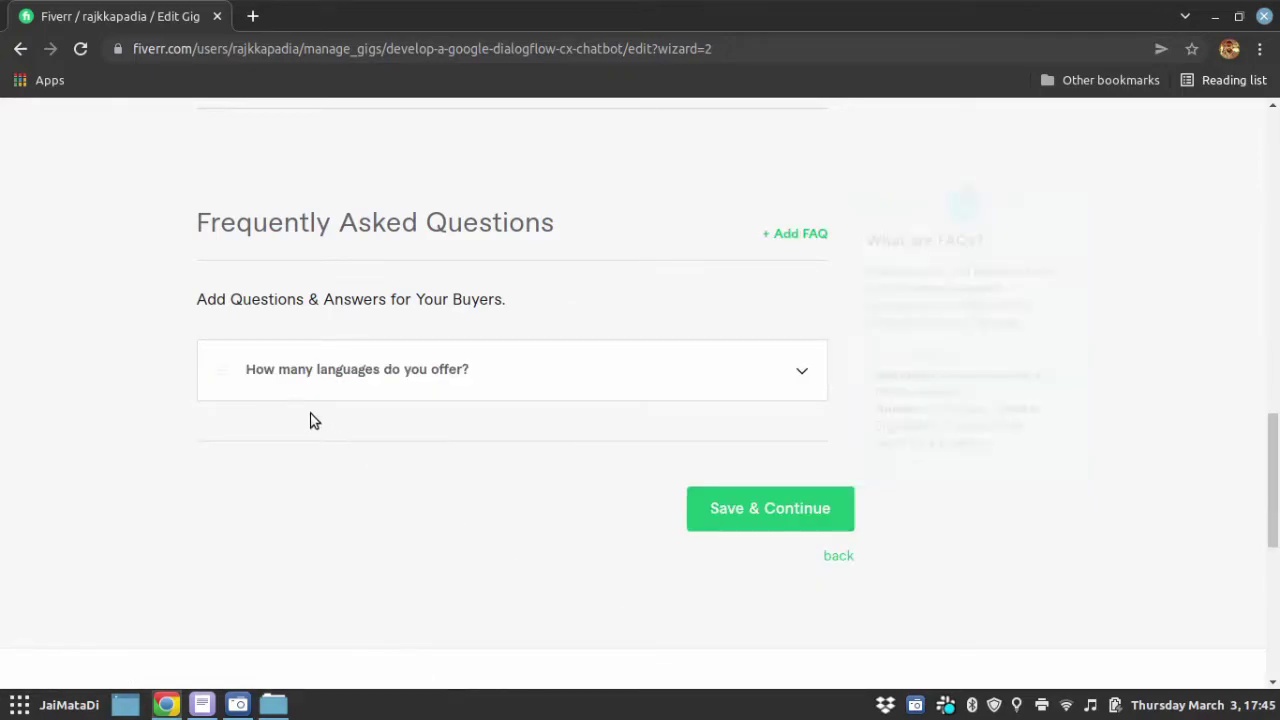
Check the languages FAQ by expanding and collapsing it, then save Description & FAQ.
left_click(799, 370)
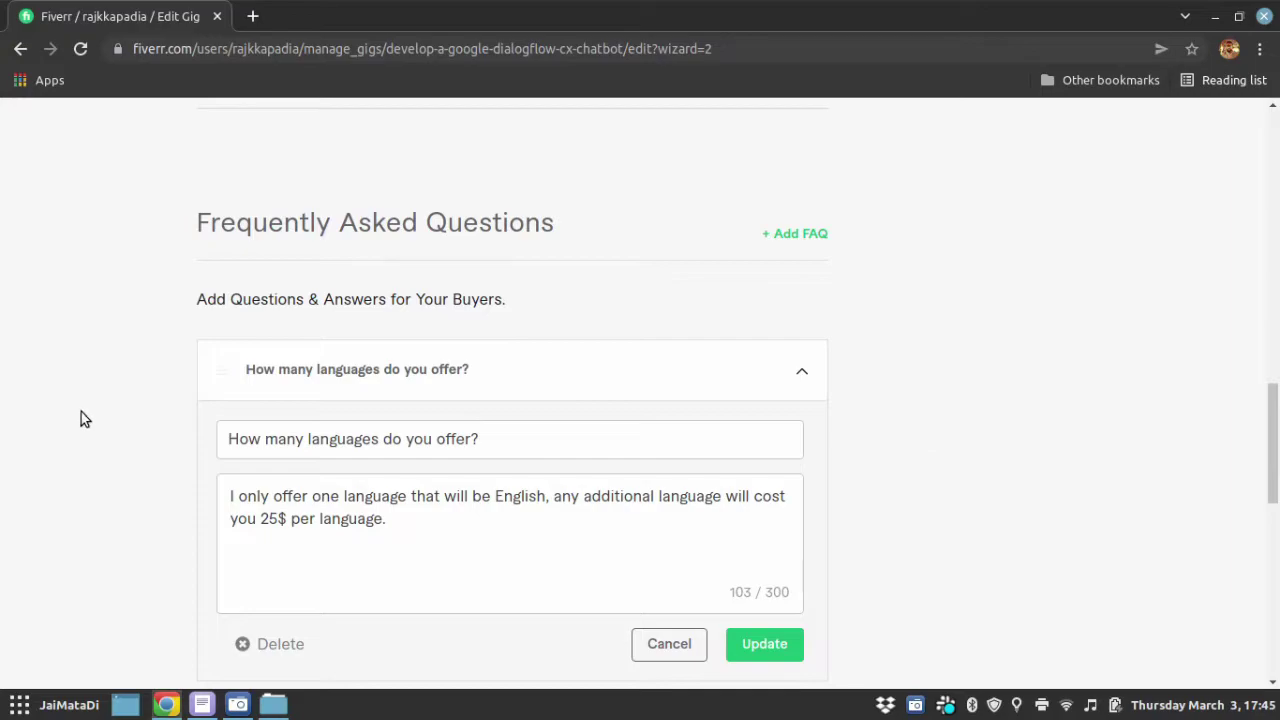
left_click(803, 372)
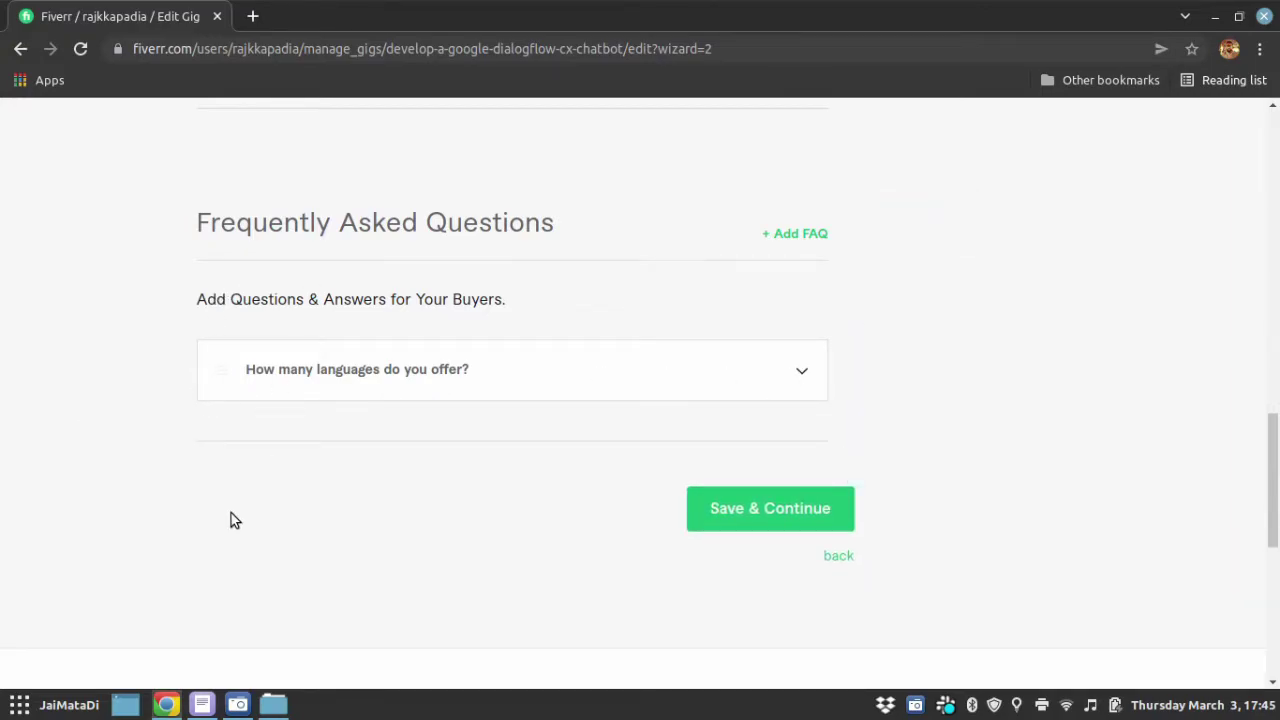
left_click(803, 506)
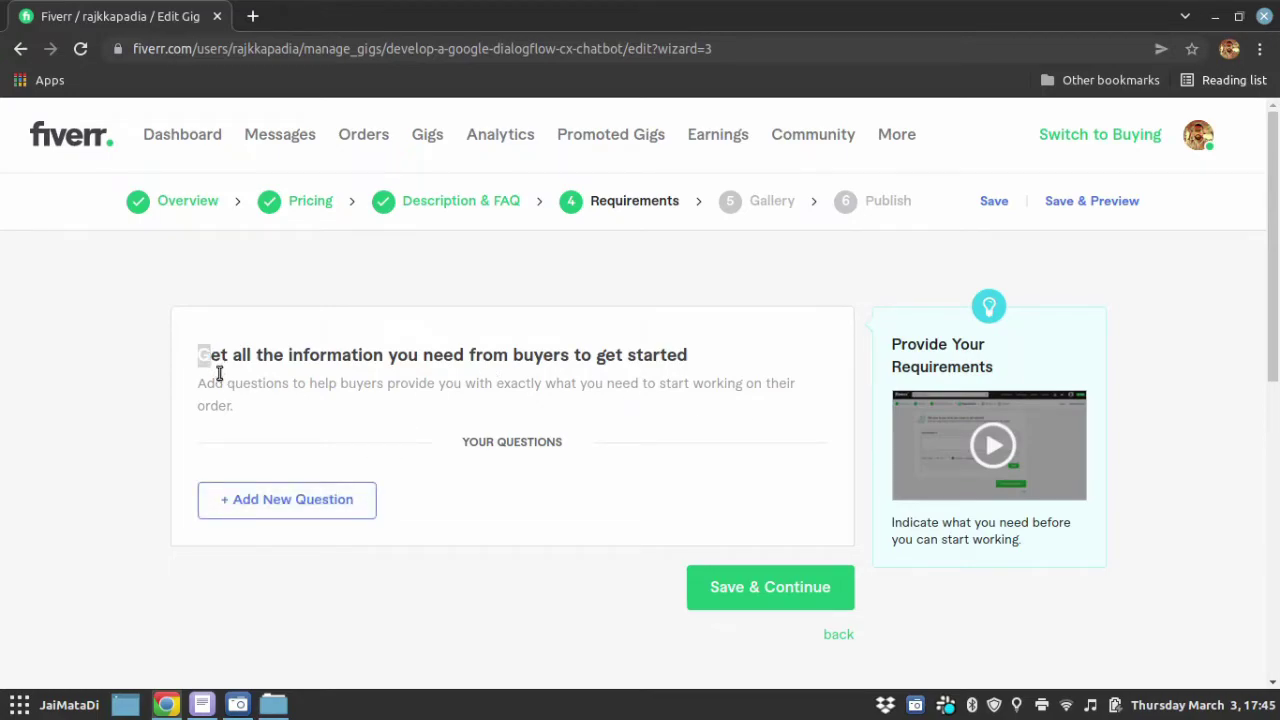
left_click_drag(203, 355, 236, 404)
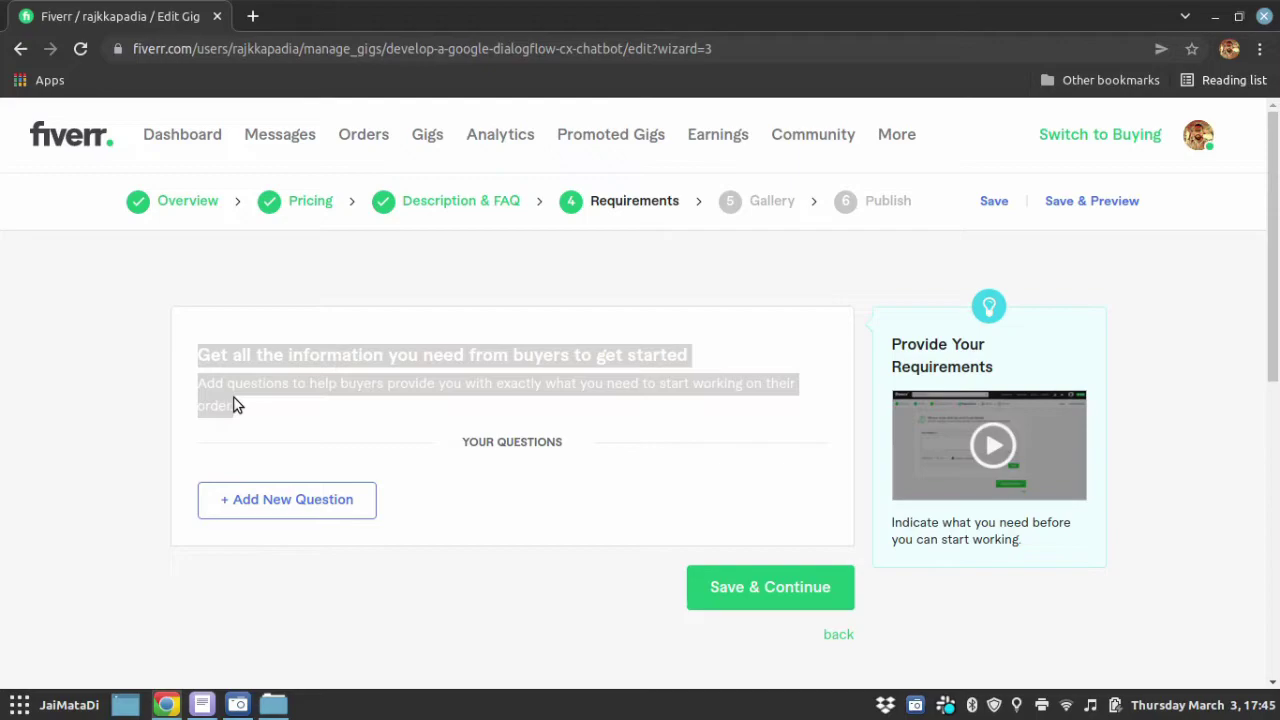
left_click(580, 456)
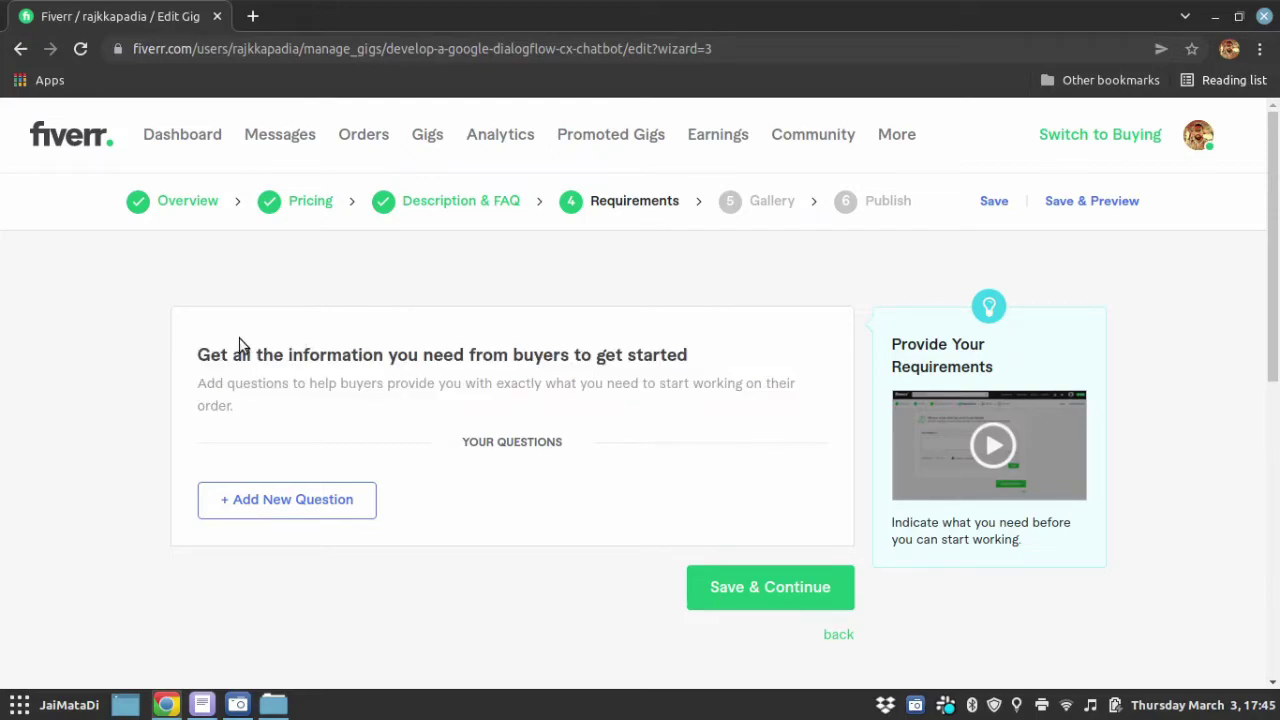
left_click(268, 500)
scroll(109, 444, "down", 3)
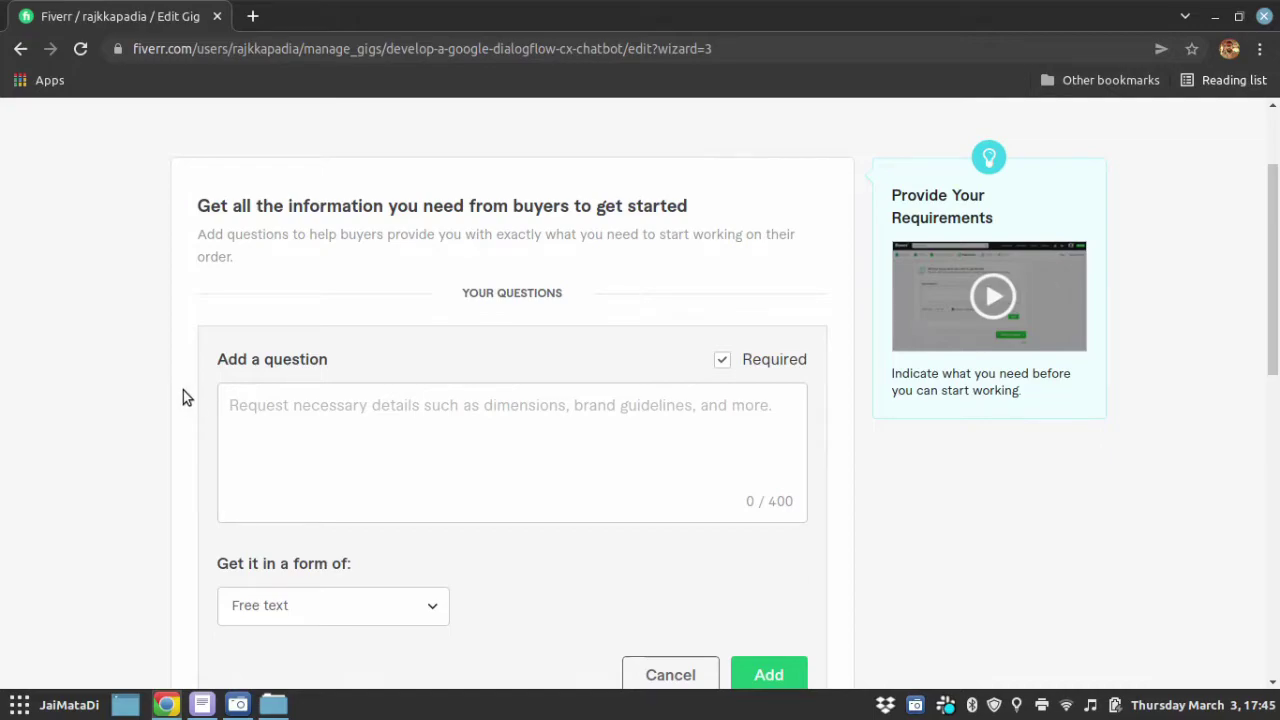
scroll(182, 392, "up", 3)
scroll(249, 180, "down", 5)
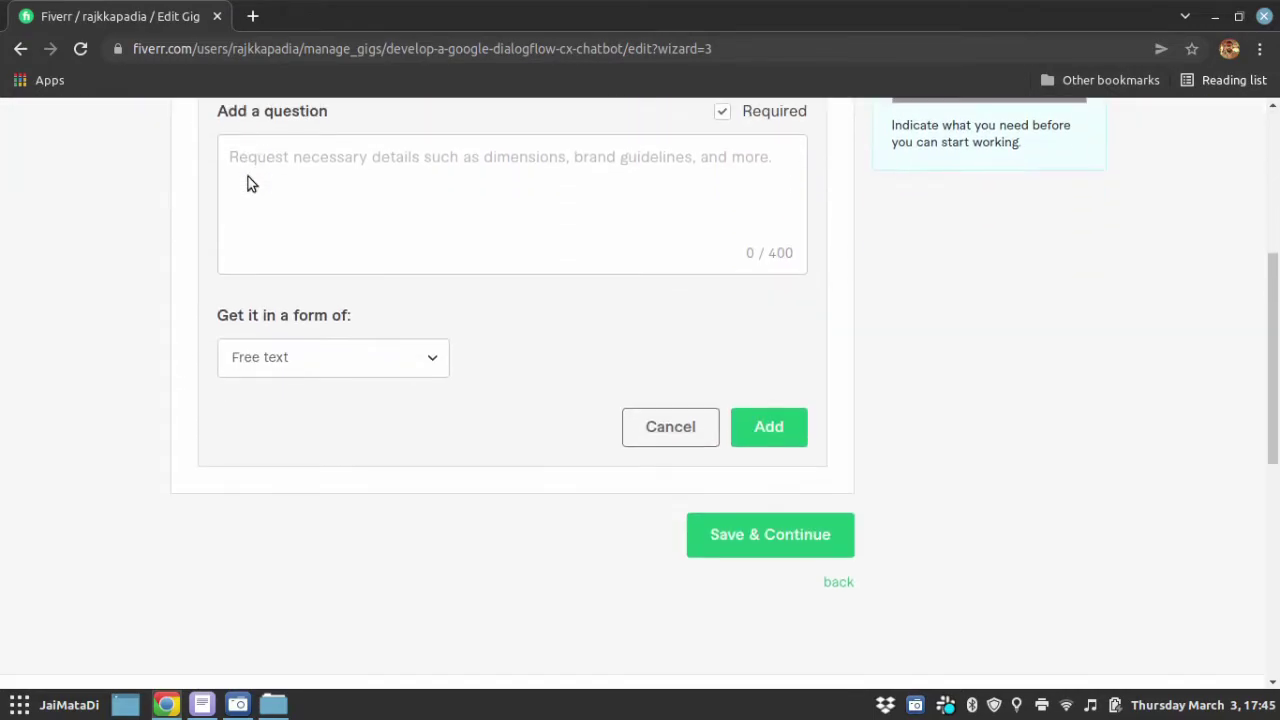
scroll(249, 177, "up", 3)
scroll(249, 180, "down", 5)
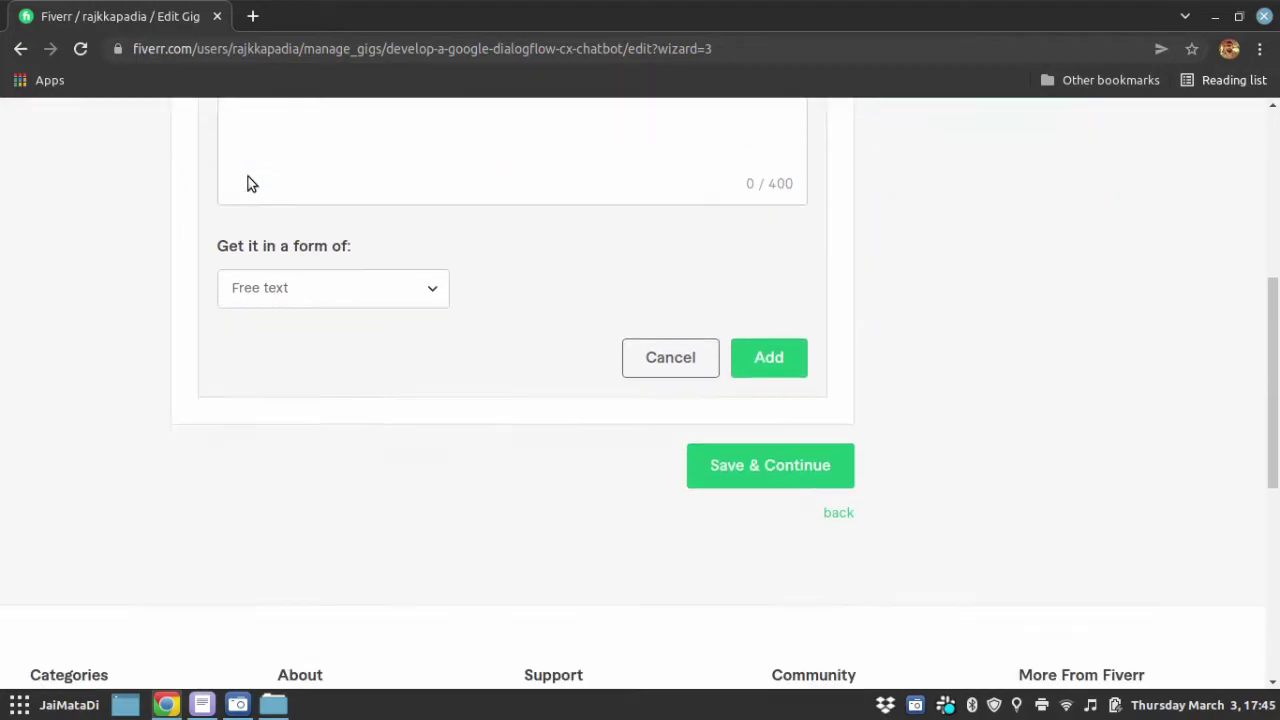
left_click(773, 385)
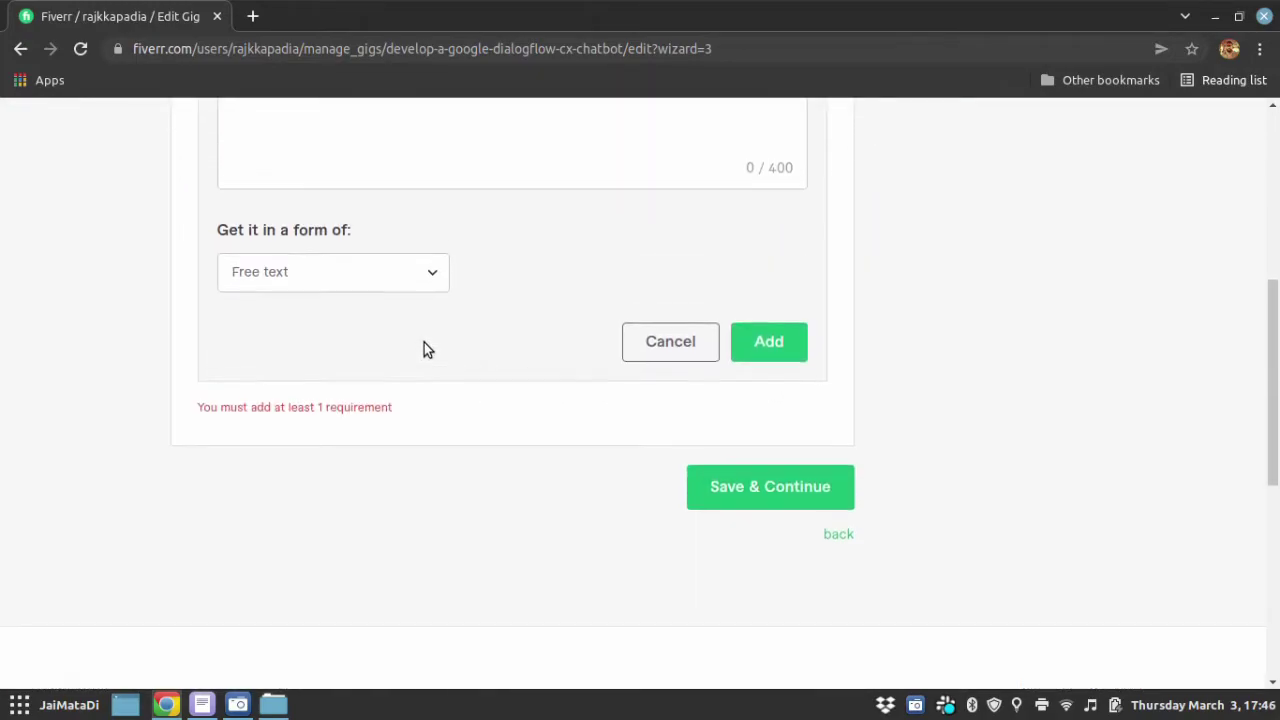
scroll(424, 348, "up", 5)
left_click(722, 312)
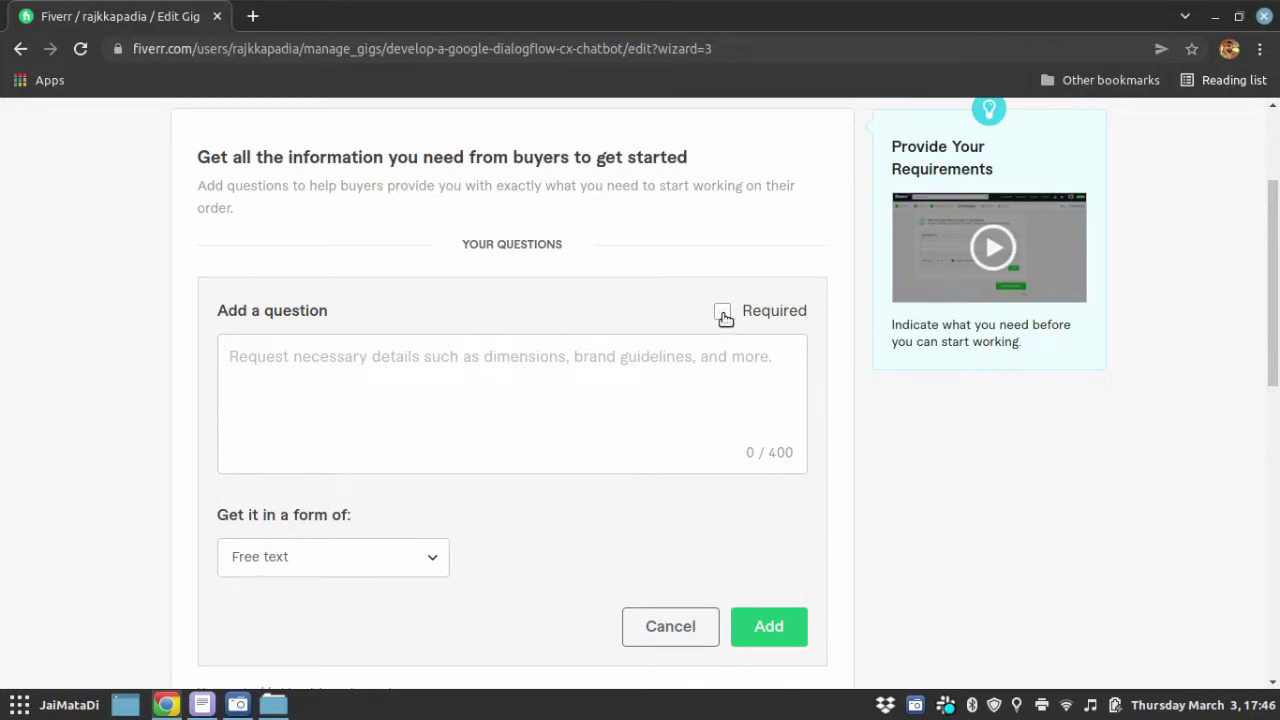
scroll(868, 465, "down", 3)
left_click(660, 425)
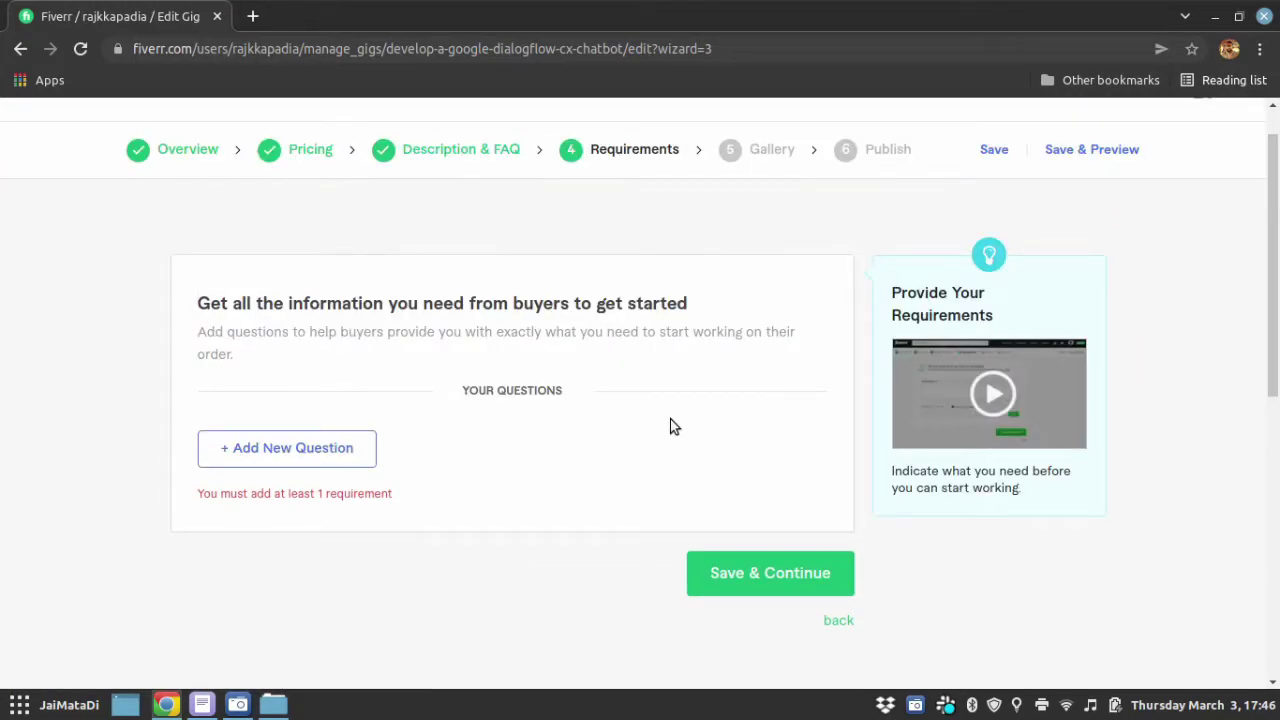
scroll(780, 563, "down", 2)
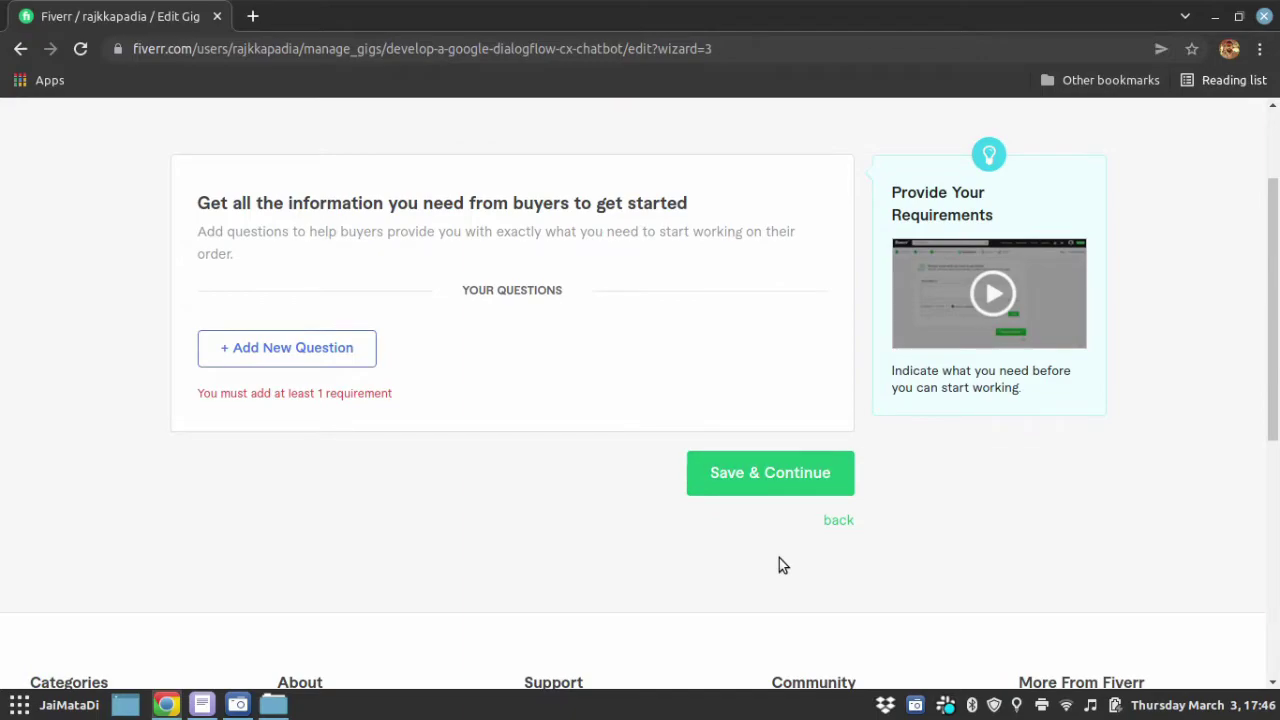
left_click(768, 465)
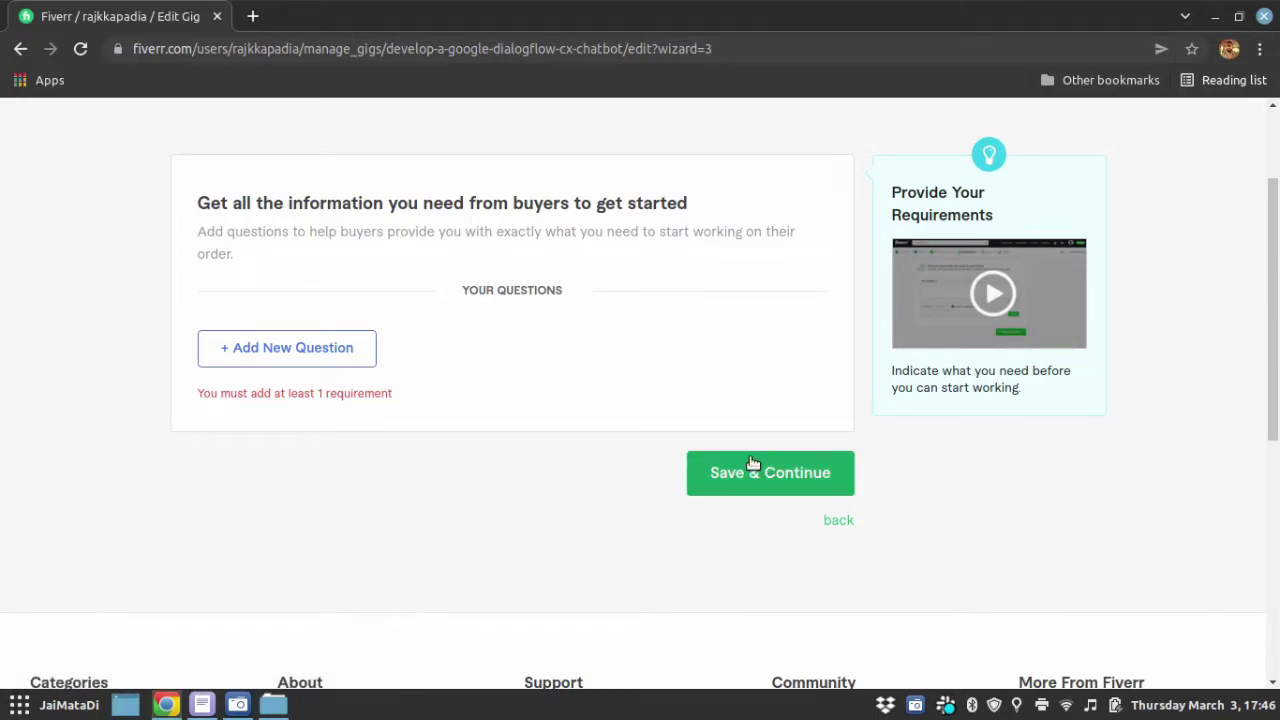
Add the required question 'Please describe your bot conversation in detail to get started.' and save.
left_click(343, 357)
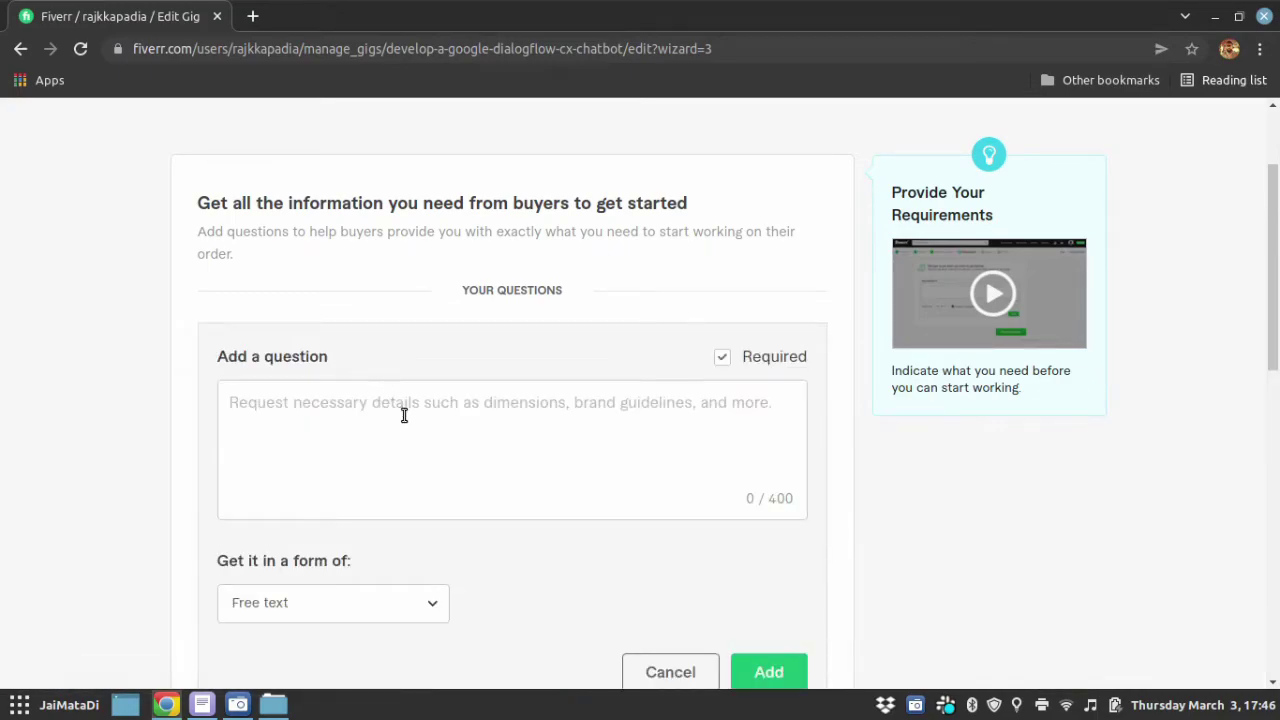
left_click(494, 436)
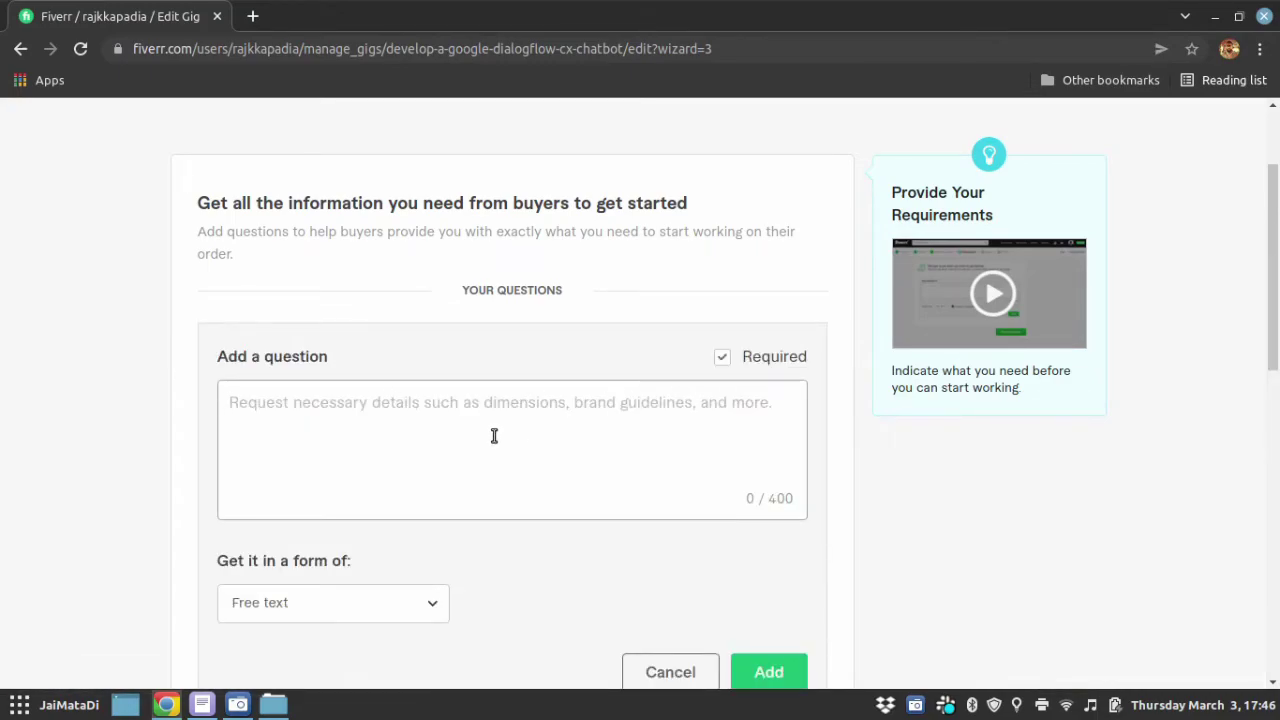
type("Please describe ")
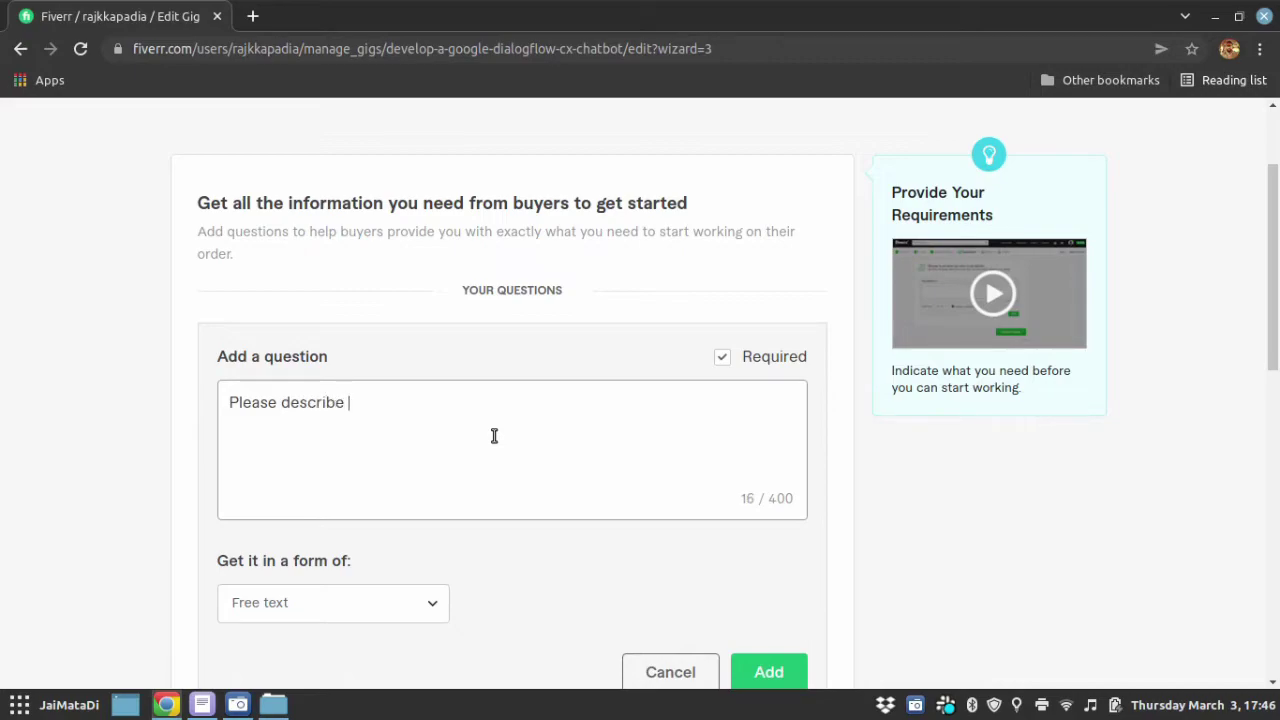
type("your bot ")
type("conversa")
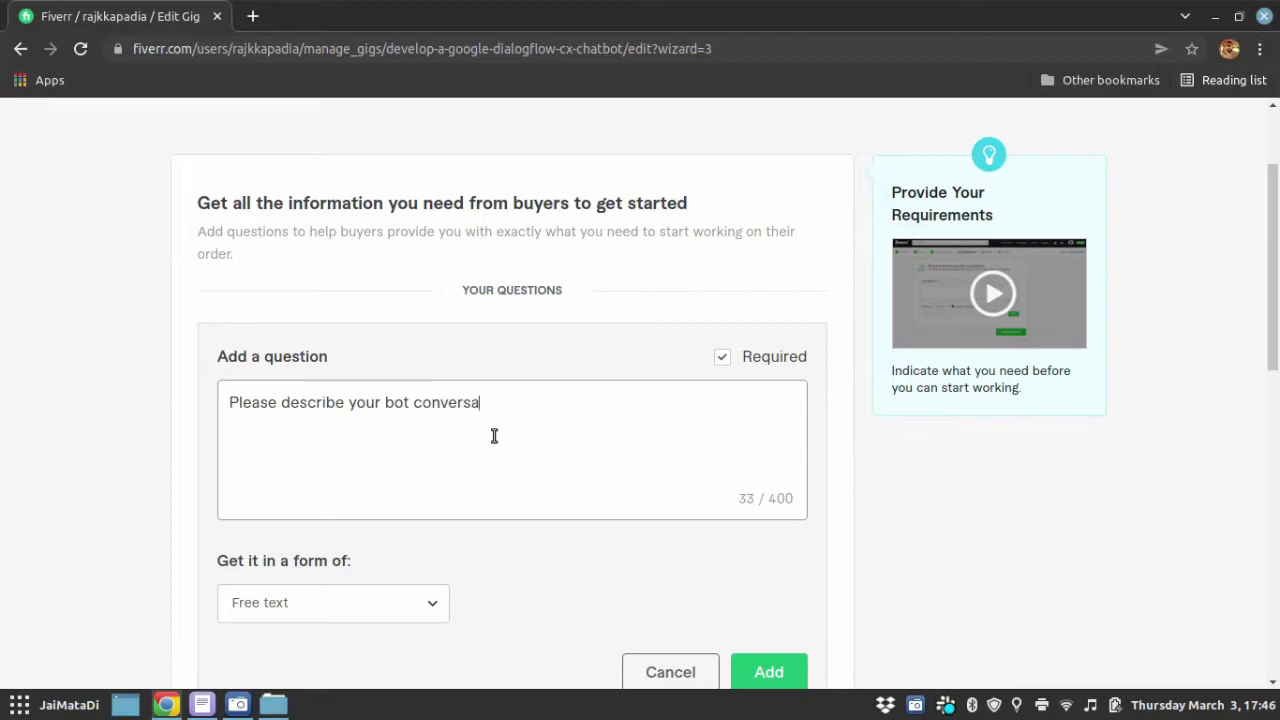
type("tion in ")
type("s")
type("detail")
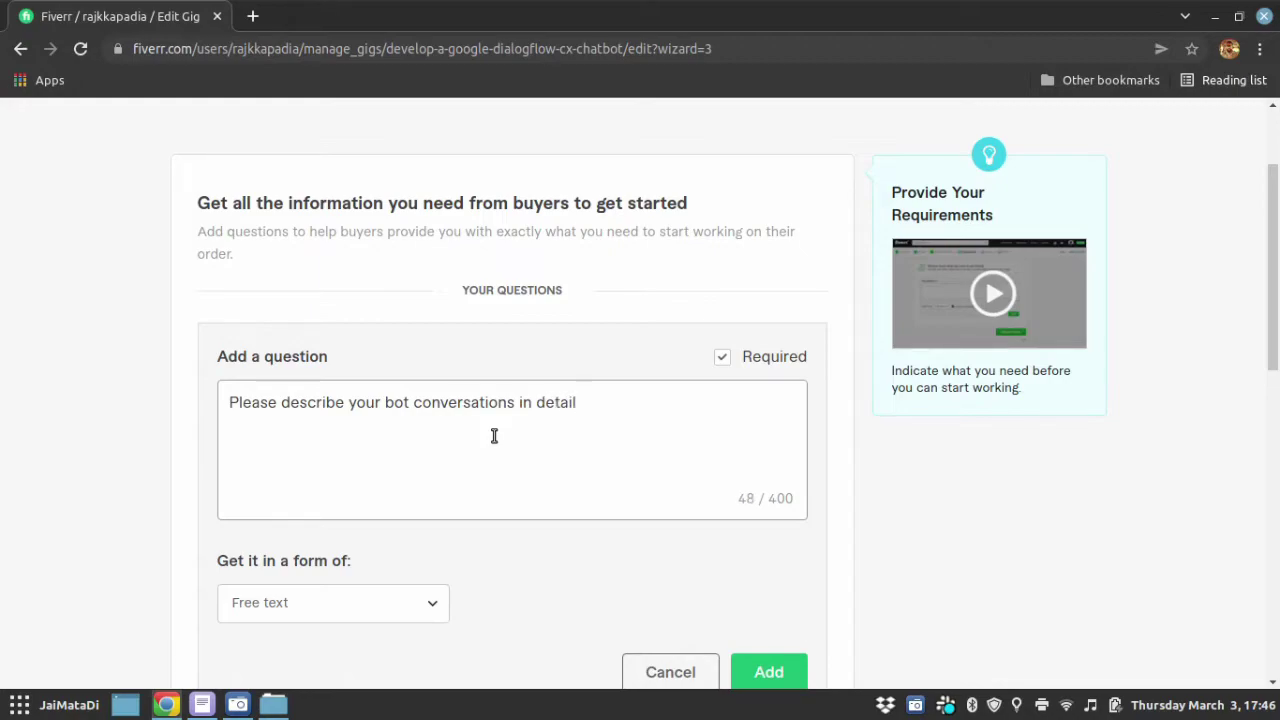
type(" to get s")
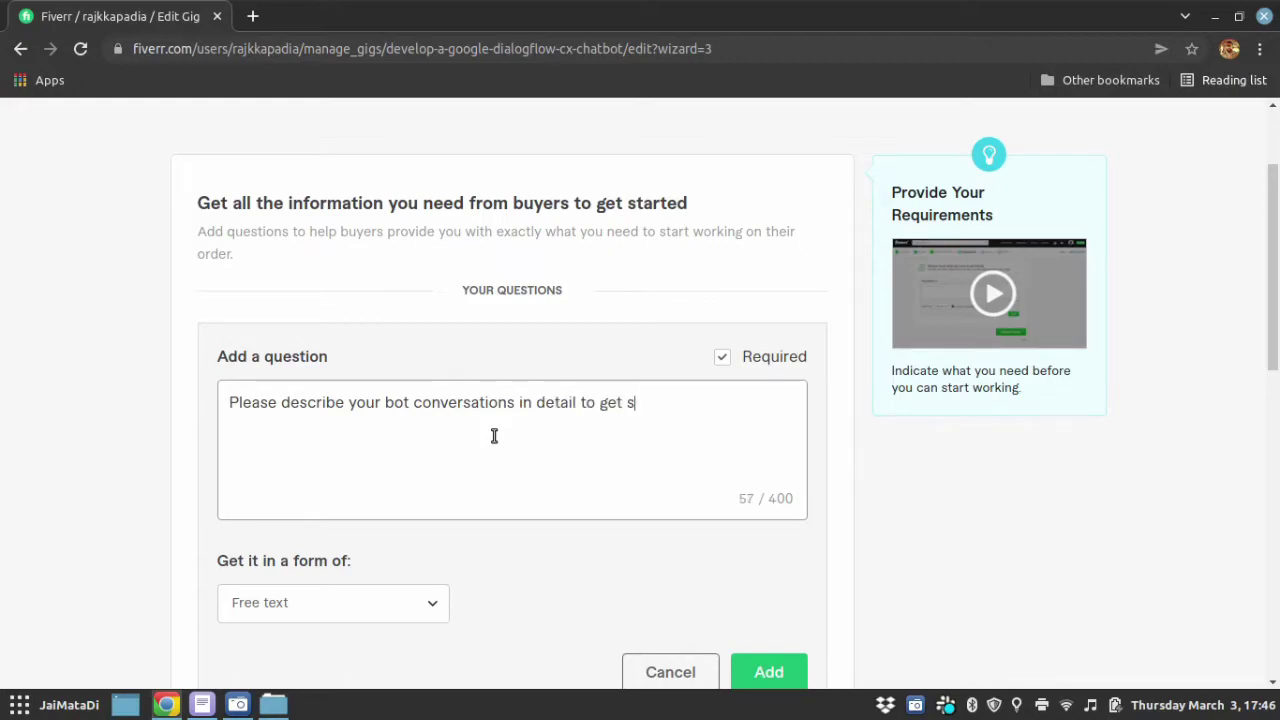
type("tarted.")
scroll(474, 586, "down", 4)
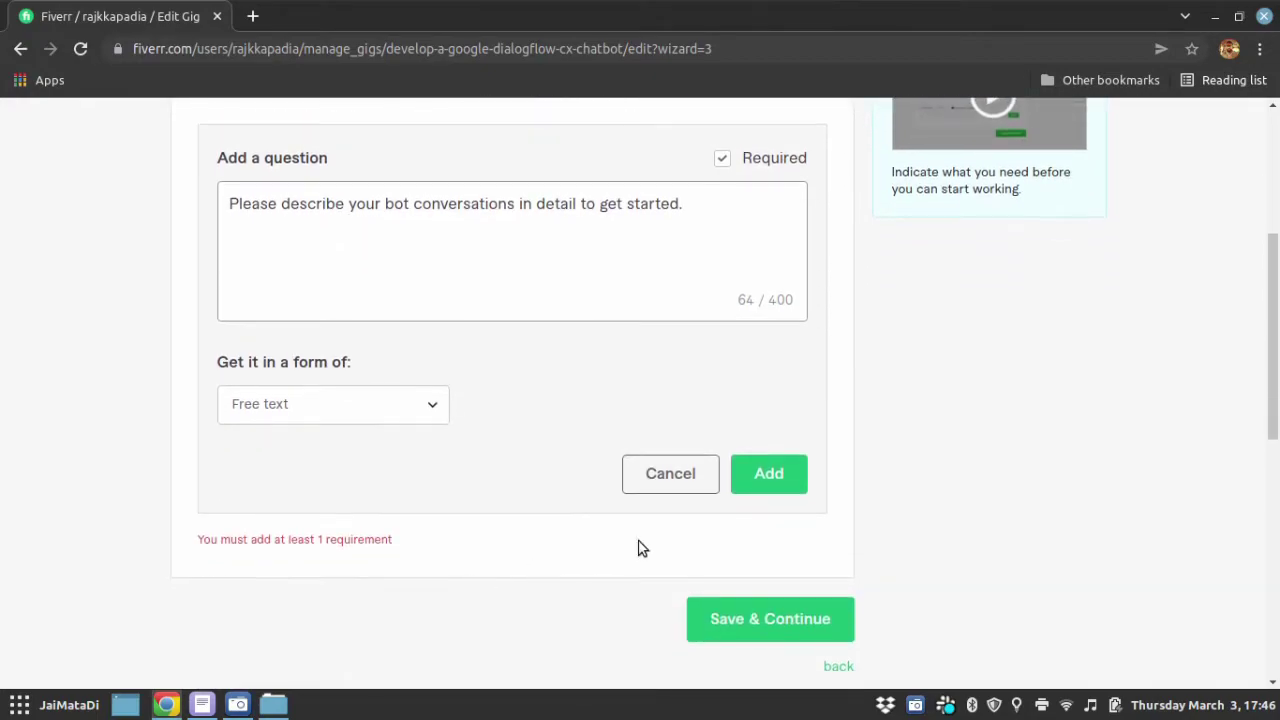
left_click(790, 466)
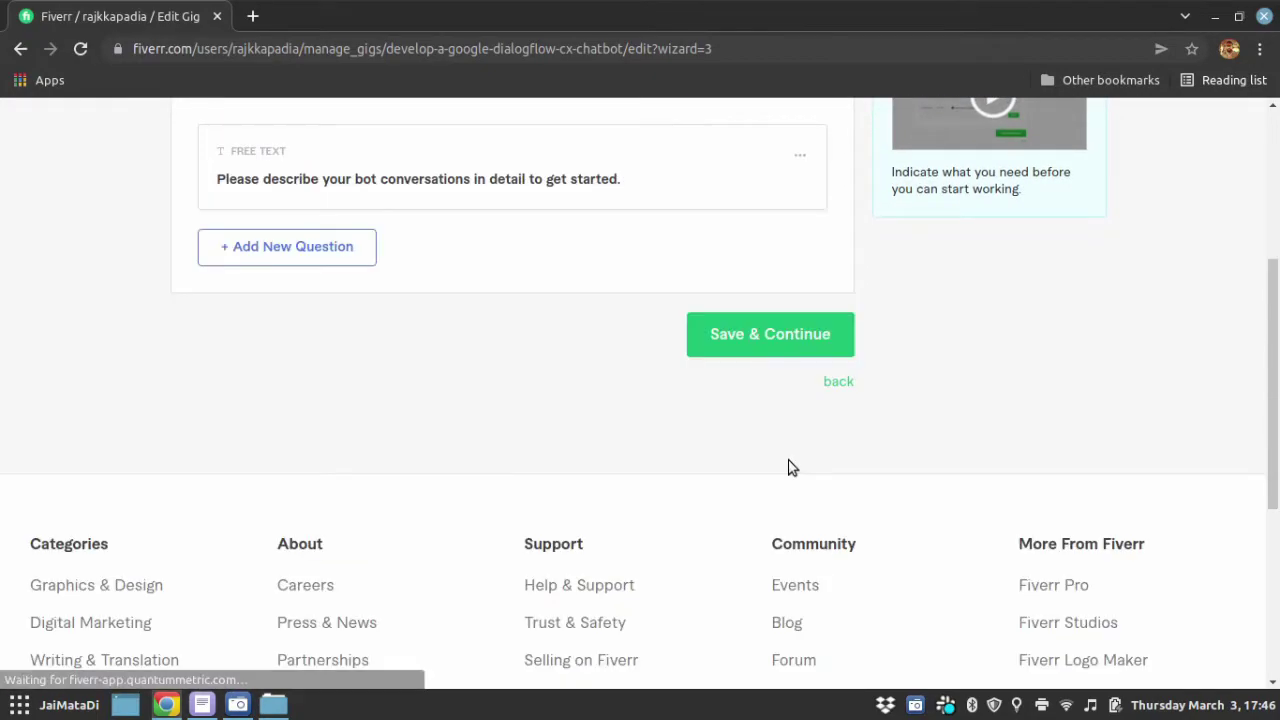
left_click(766, 334)
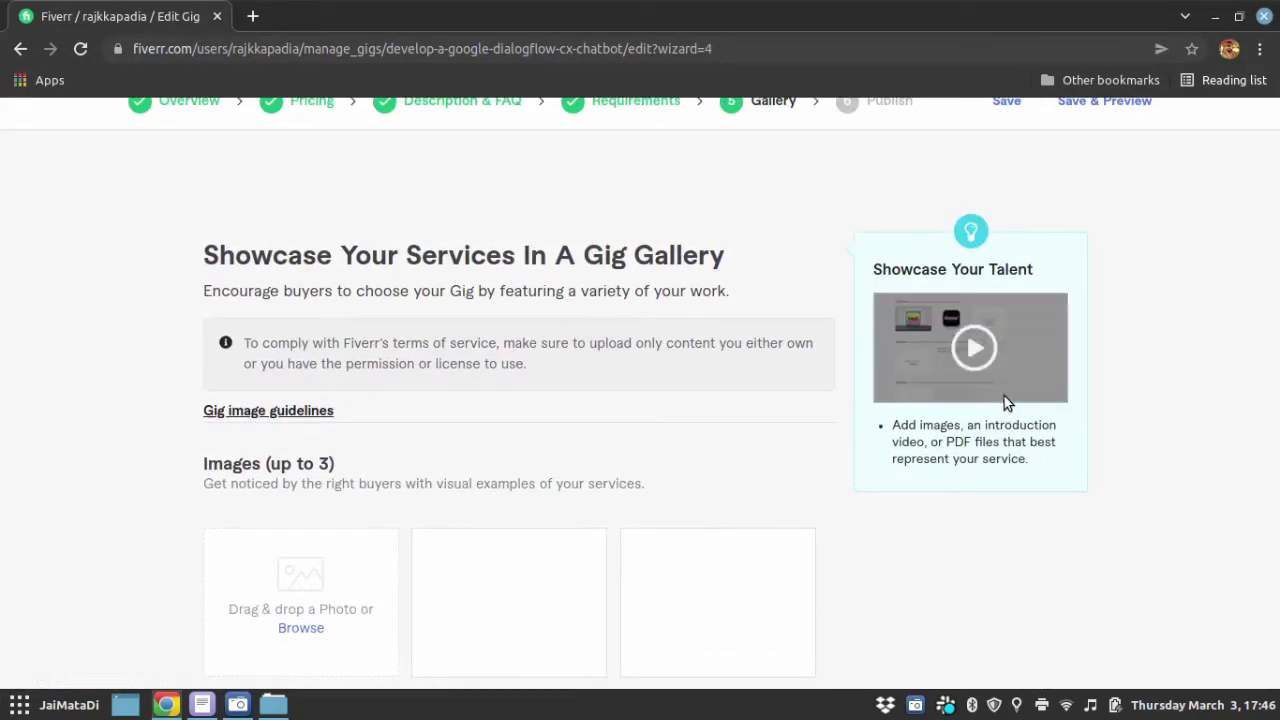
left_click(268, 410)
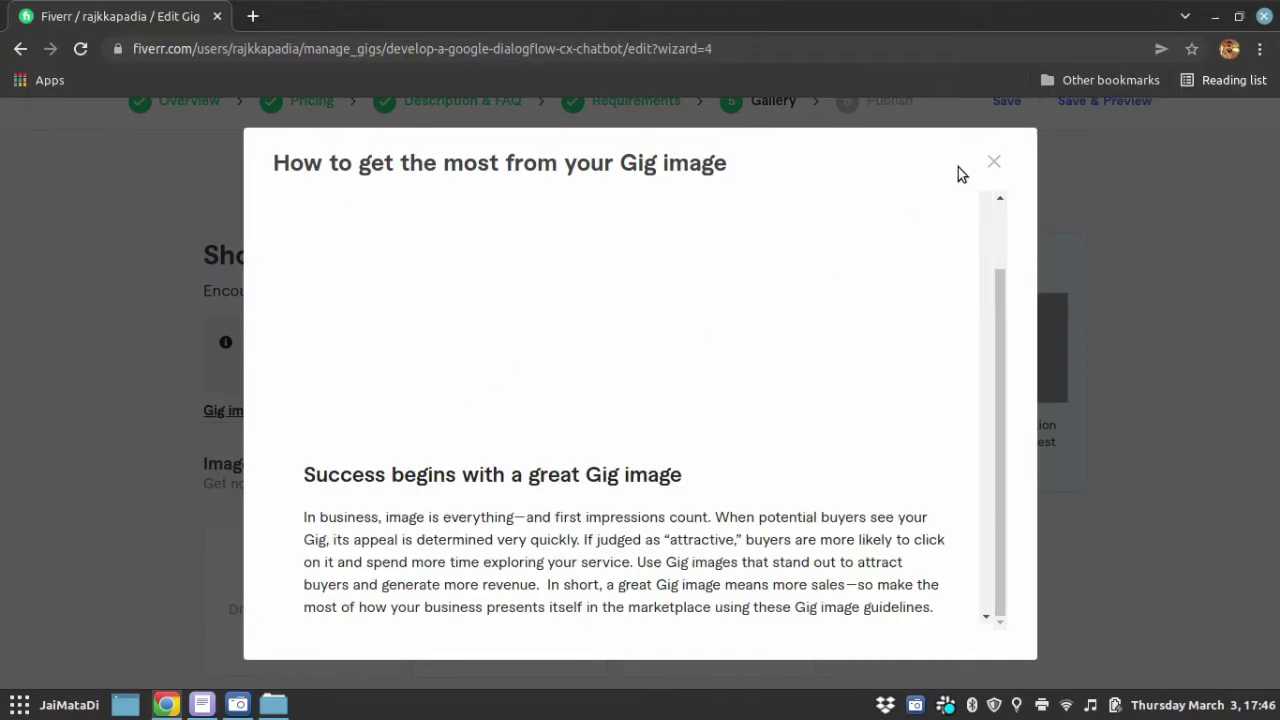
left_click(994, 161)
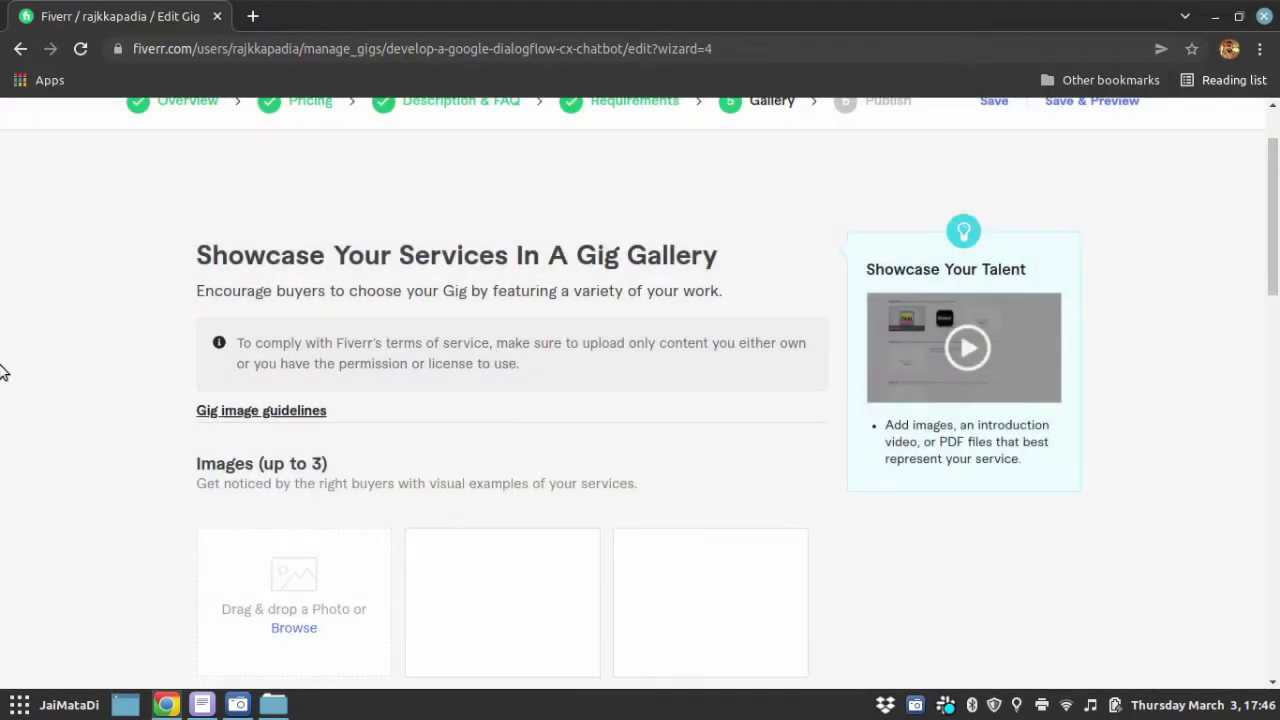
scroll(128, 346, "down", 3)
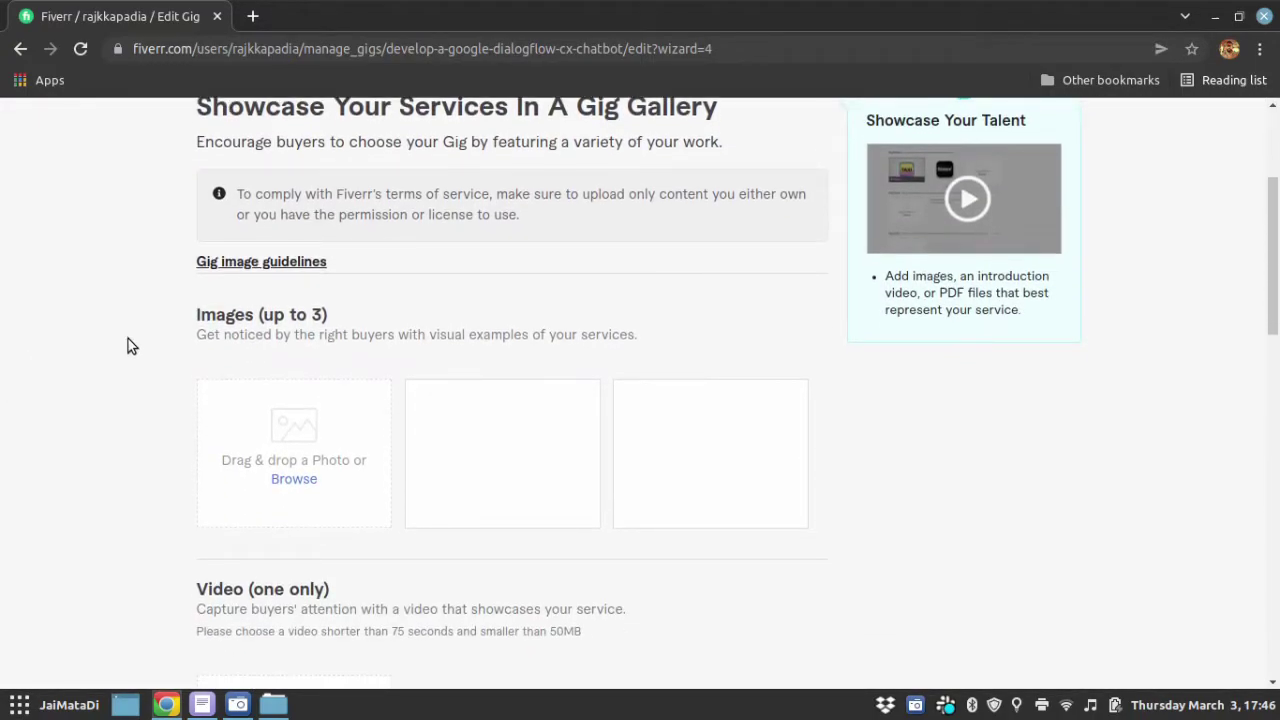
scroll(128, 346, "down", 1)
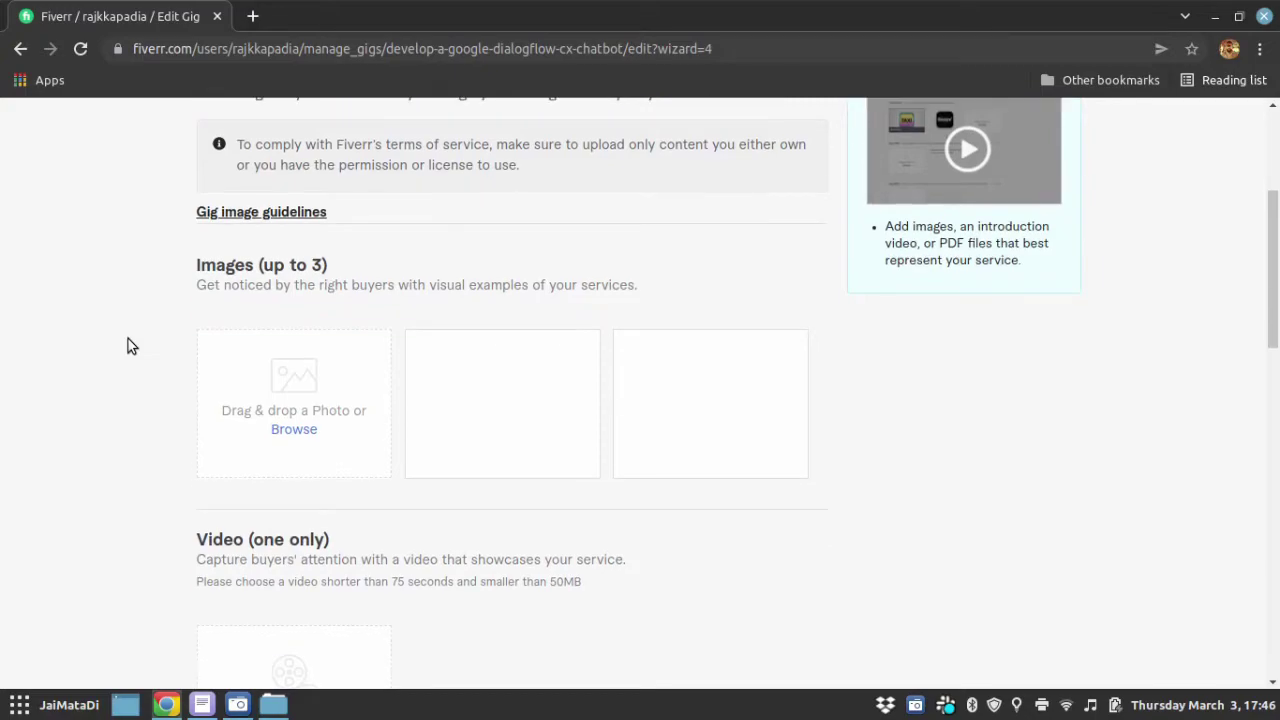
scroll(128, 346, "up", 4)
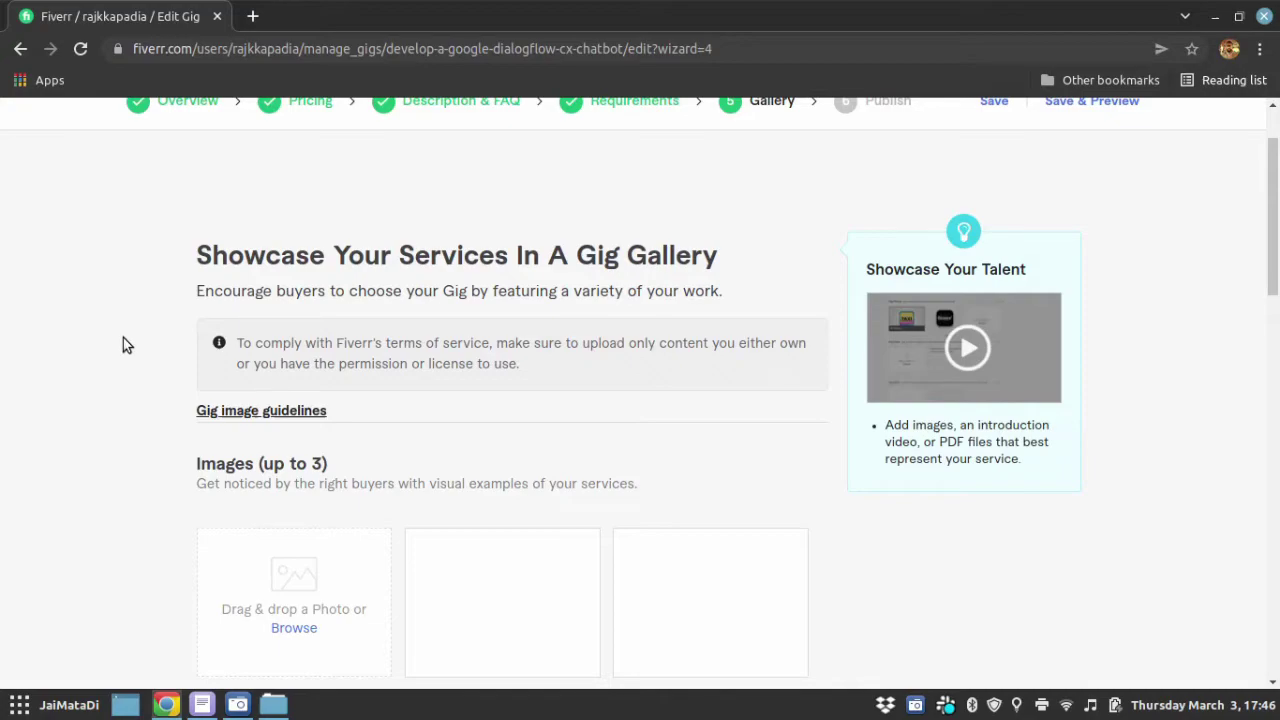
scroll(123, 345, "down", 8)
scroll(123, 345, "down", 5)
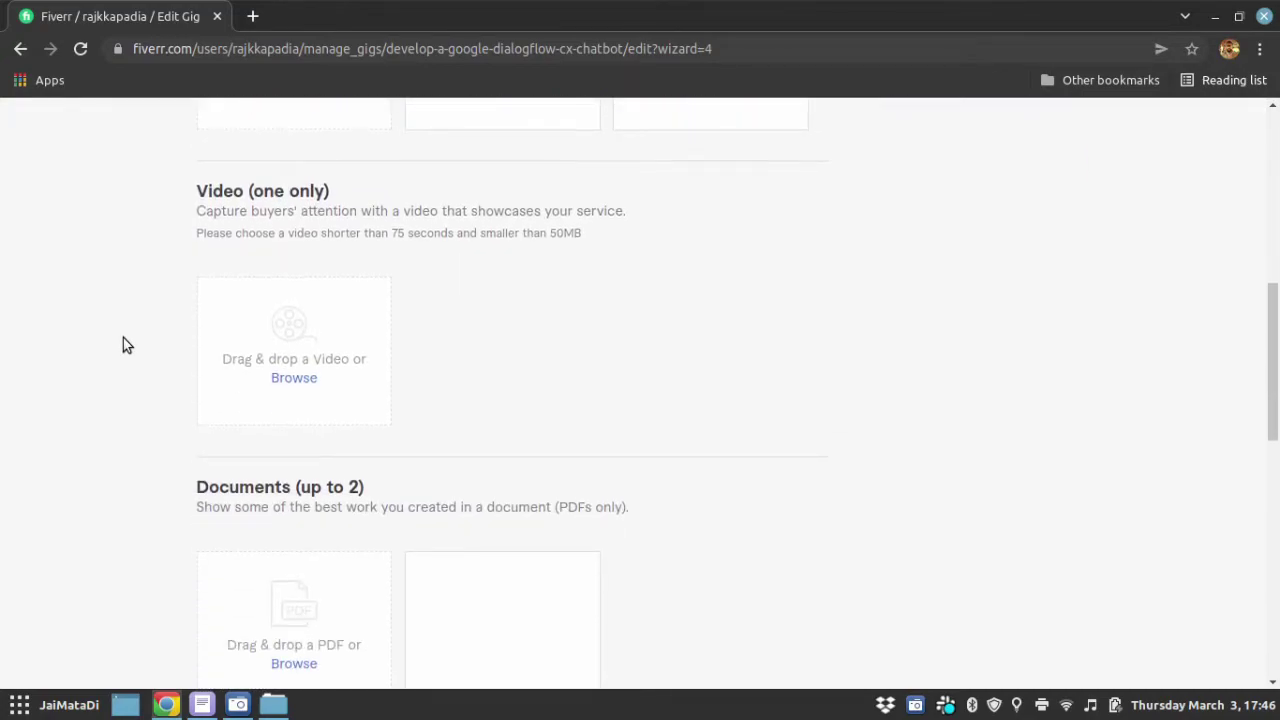
scroll(123, 345, "down", 5)
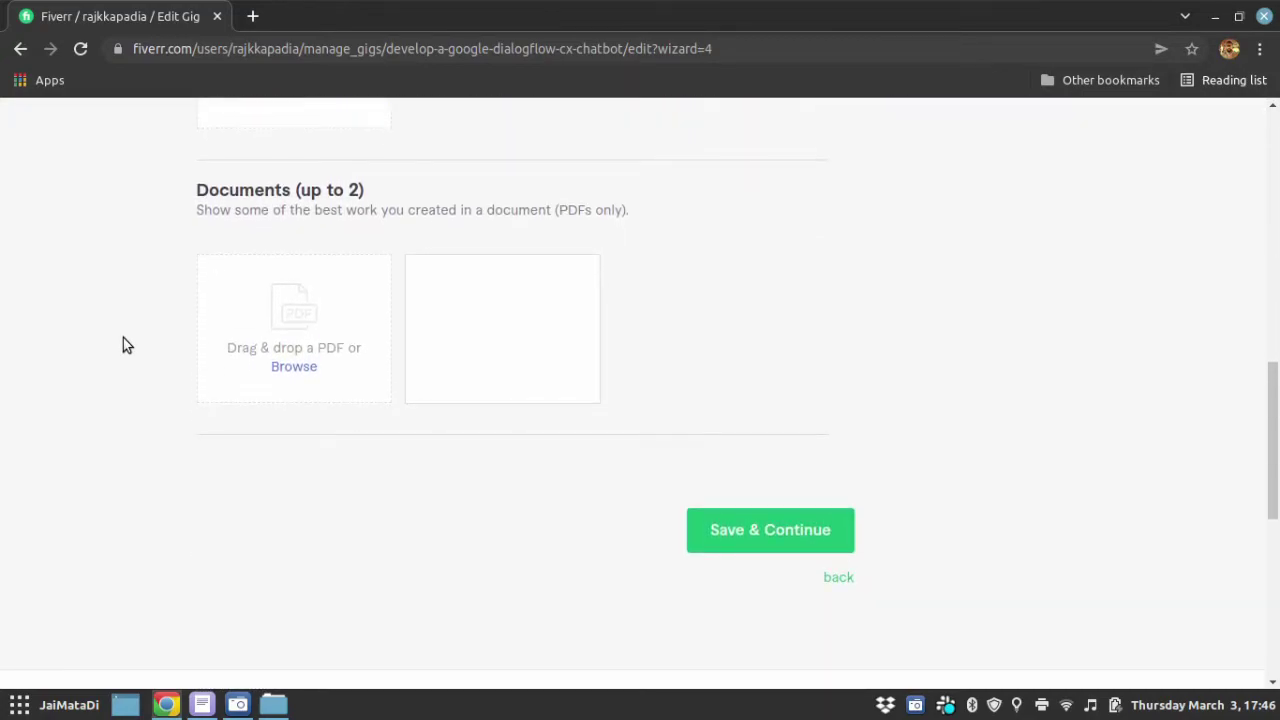
left_click(784, 524)
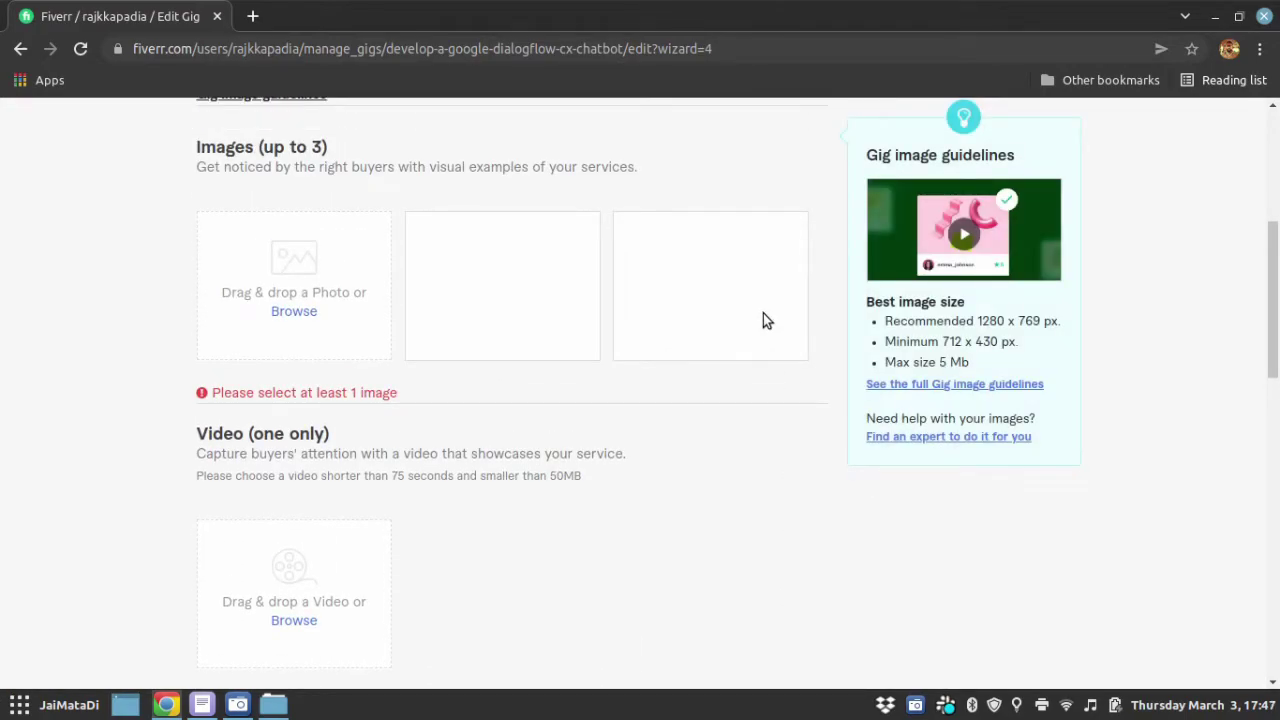
scroll(763, 320, "down", 3)
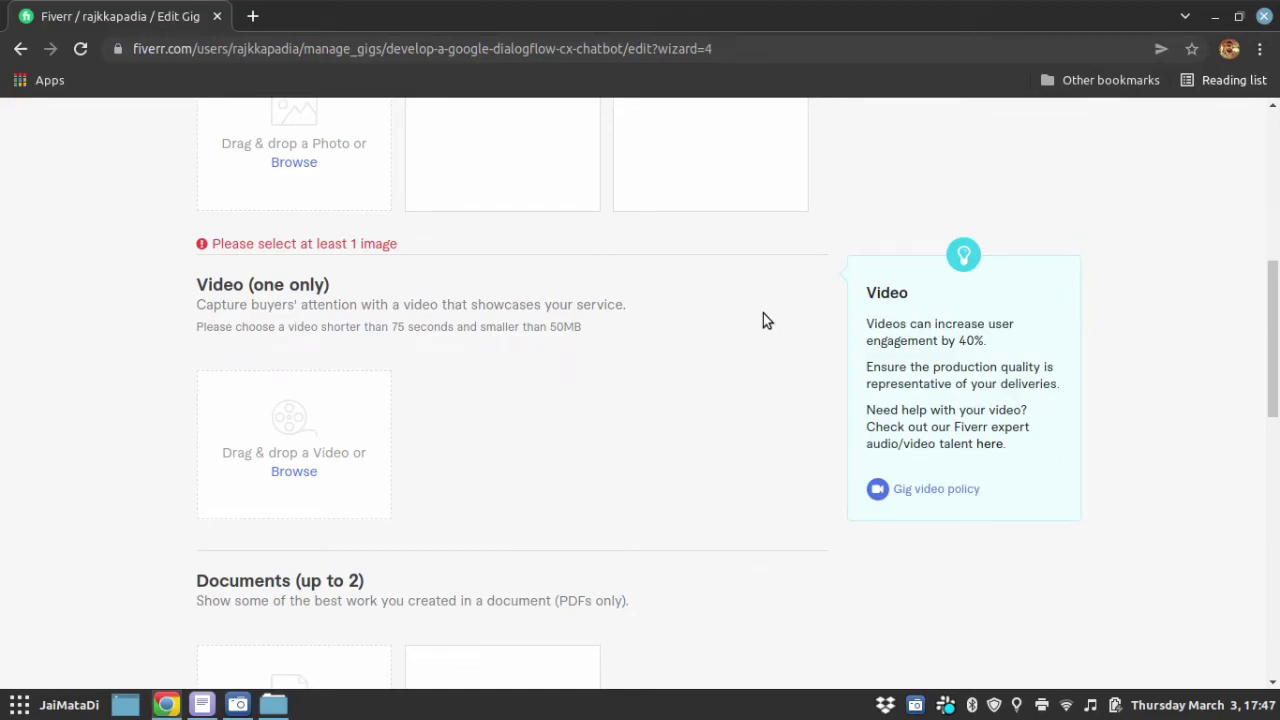
scroll(166, 297, "up", 5)
scroll(166, 297, "down", 2)
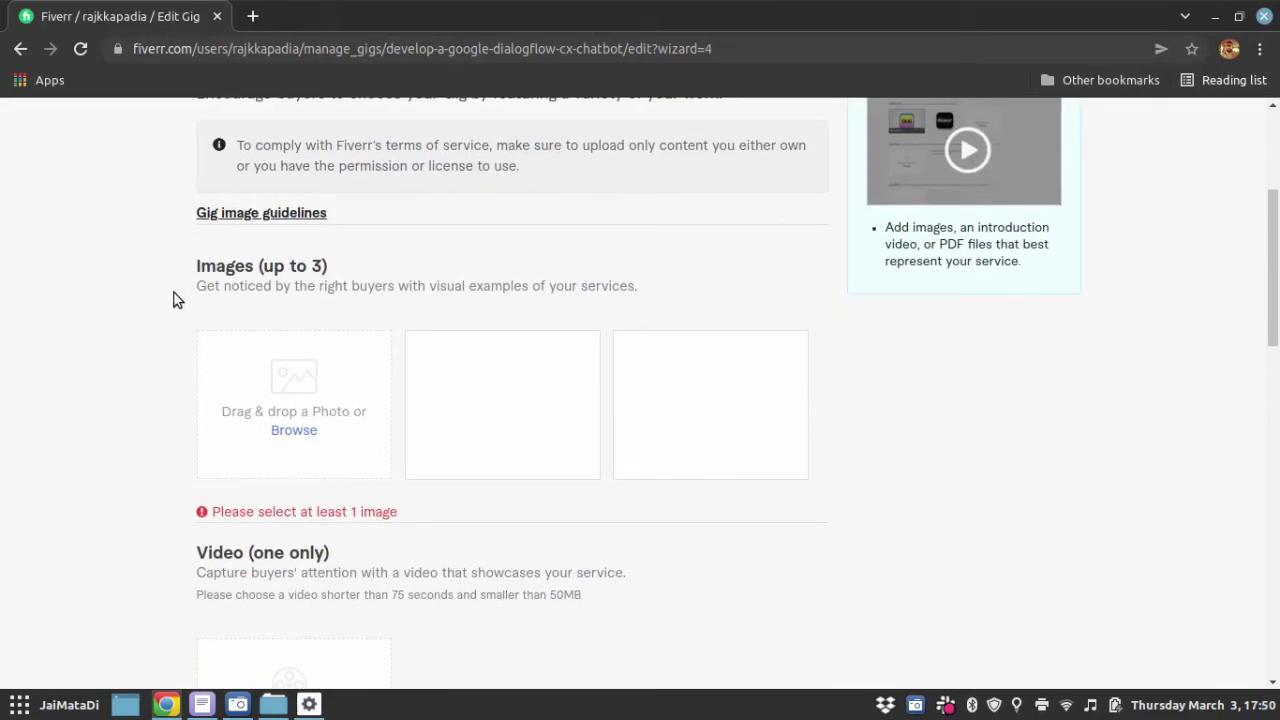
mouse_move(294, 162)
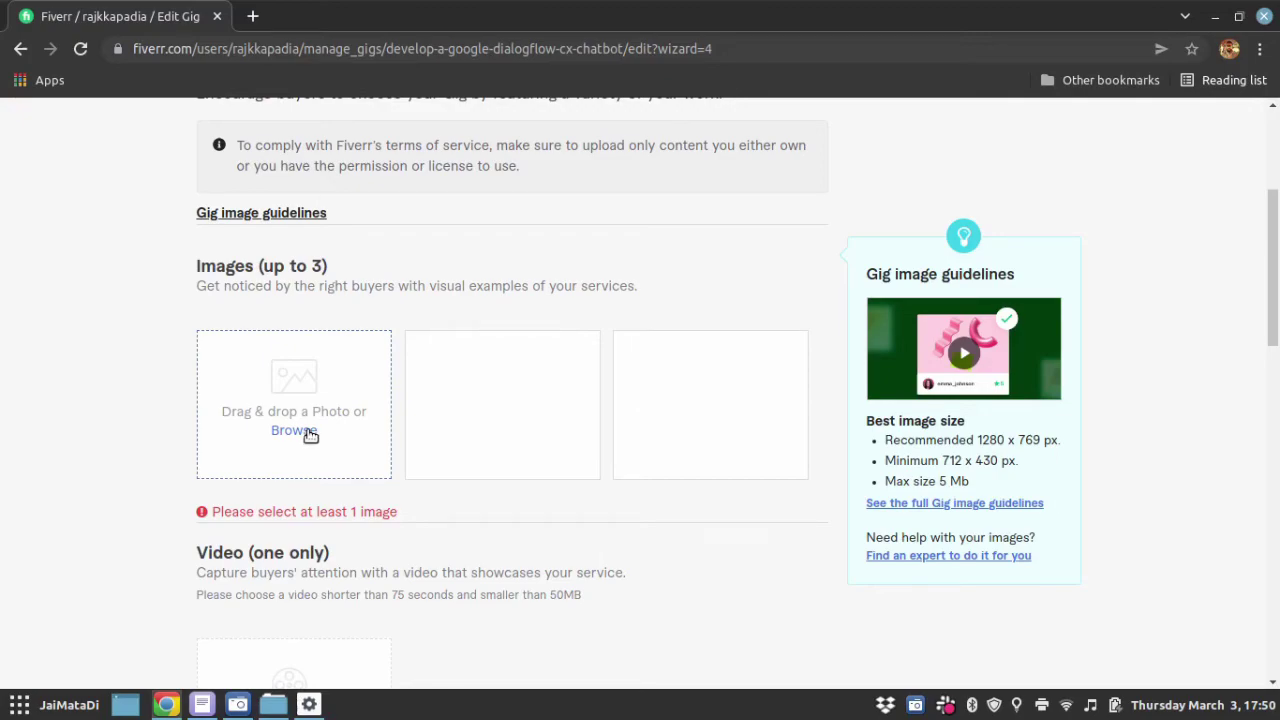
Upload the Desktop screenshot PNG as the primary gig image and save the Gallery.
left_click(307, 429)
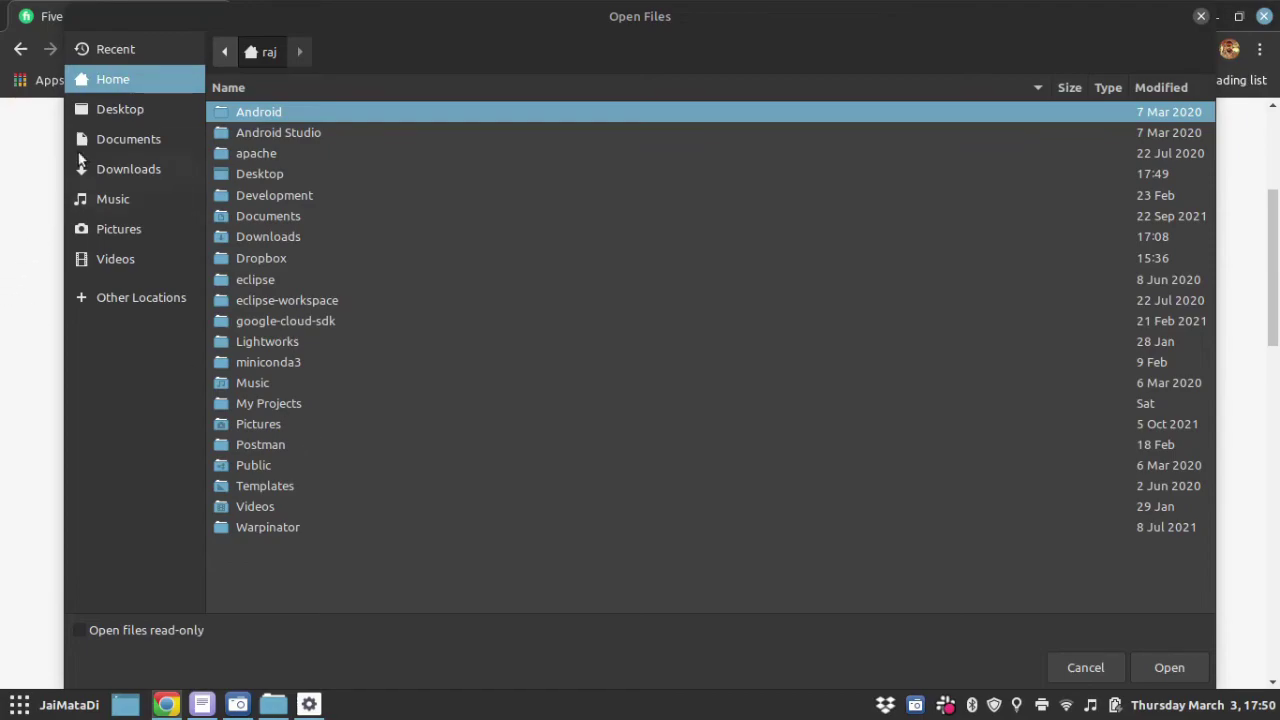
left_click(114, 112)
left_click(310, 546)
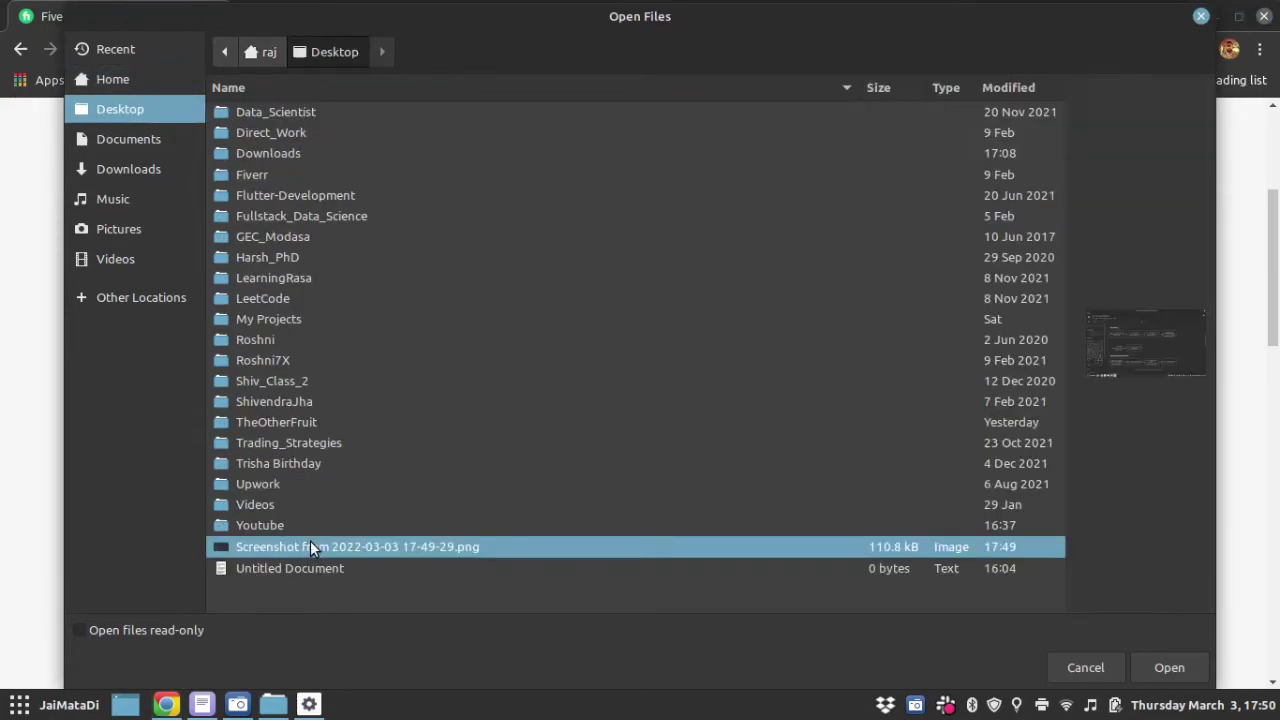
left_click(1160, 666)
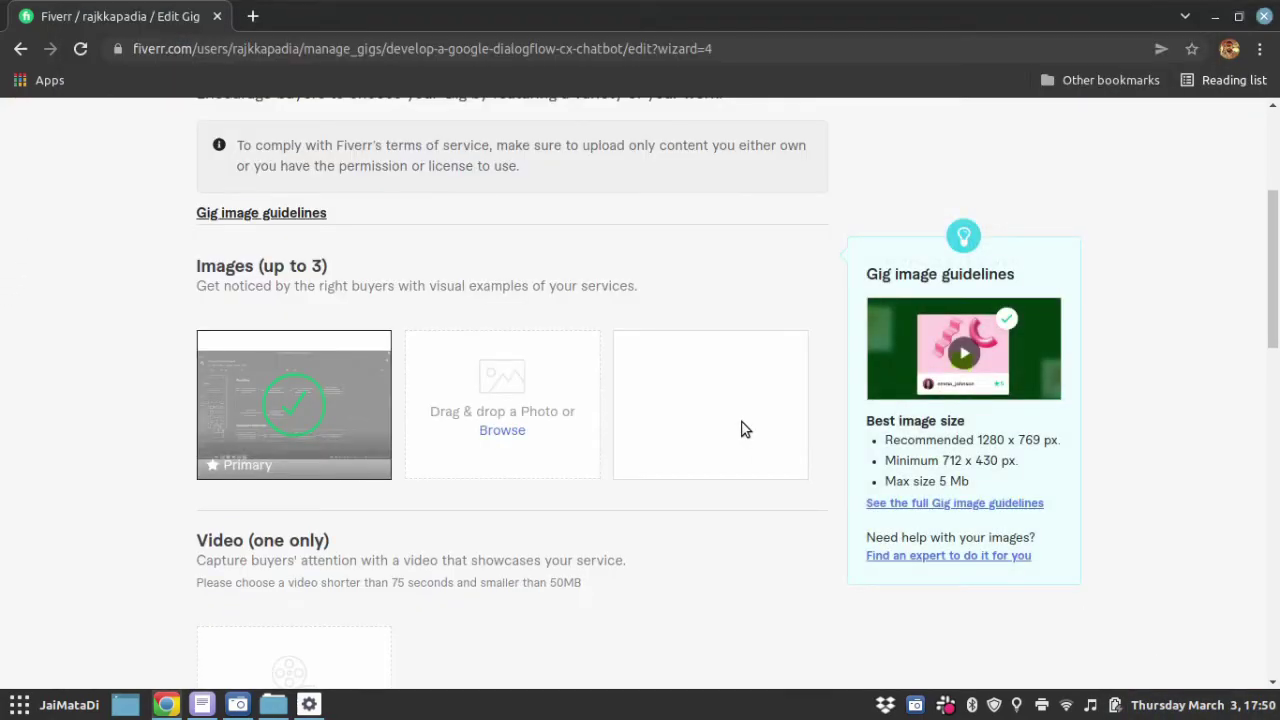
scroll(741, 429, "down", 2)
scroll(741, 429, "down", 4)
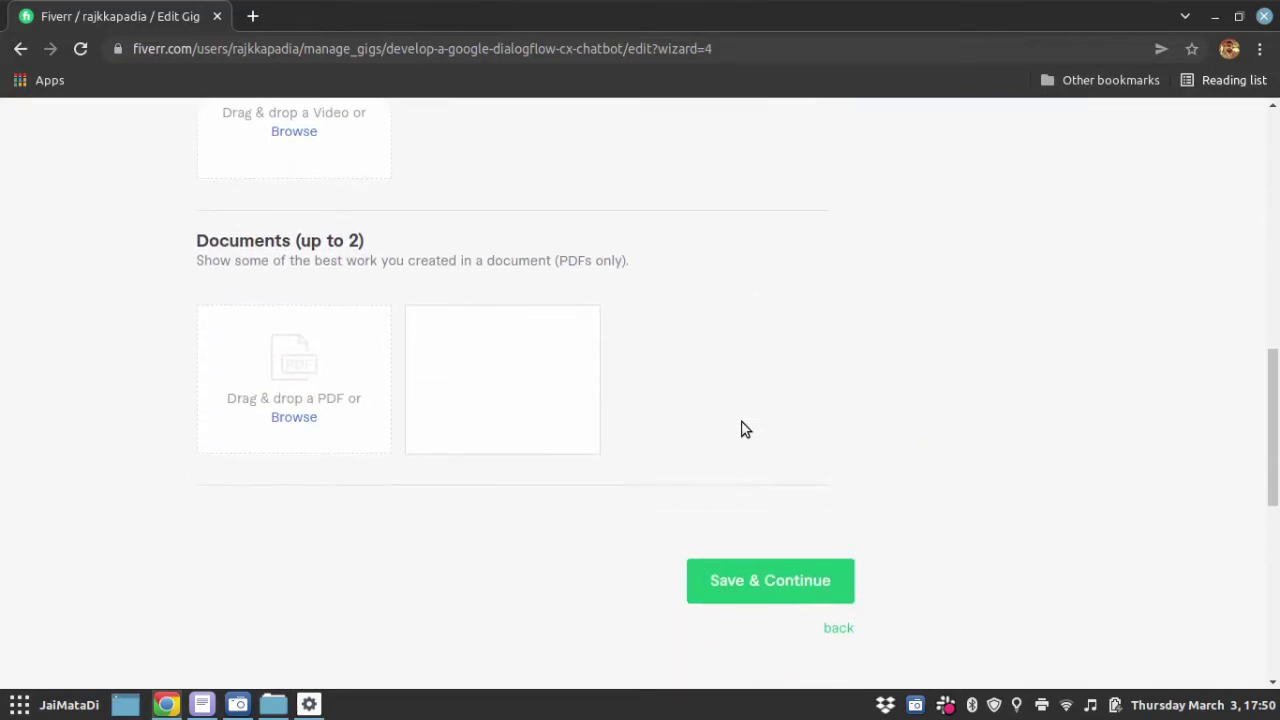
left_click(770, 576)
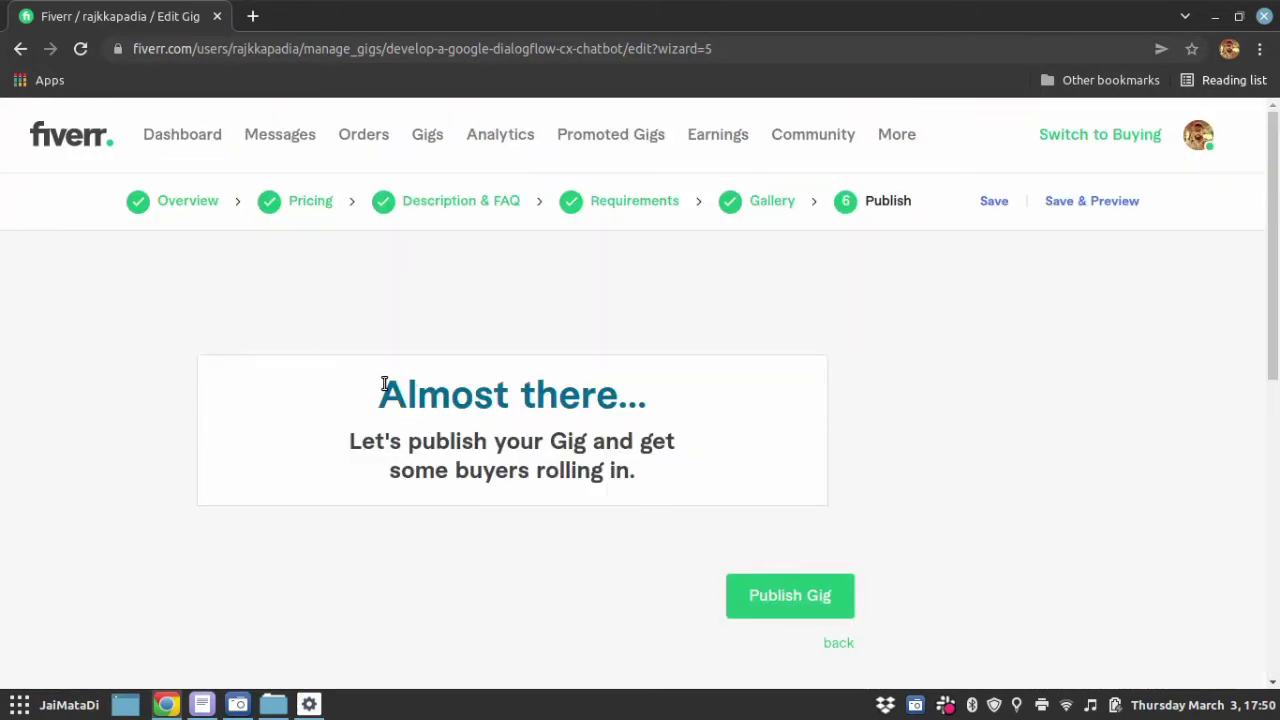
left_click_drag(384, 384, 656, 480)
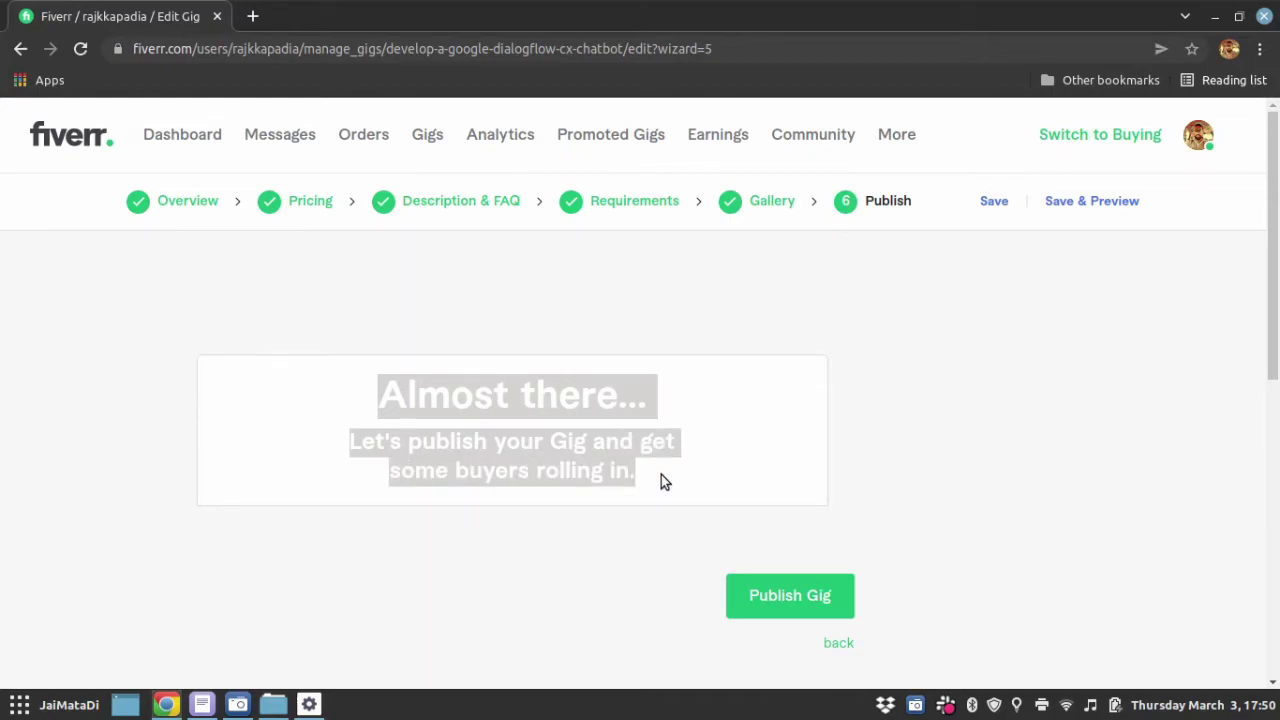
Publish the 'develop a google dialogflow cx chatbot' gig.
left_click(795, 585)
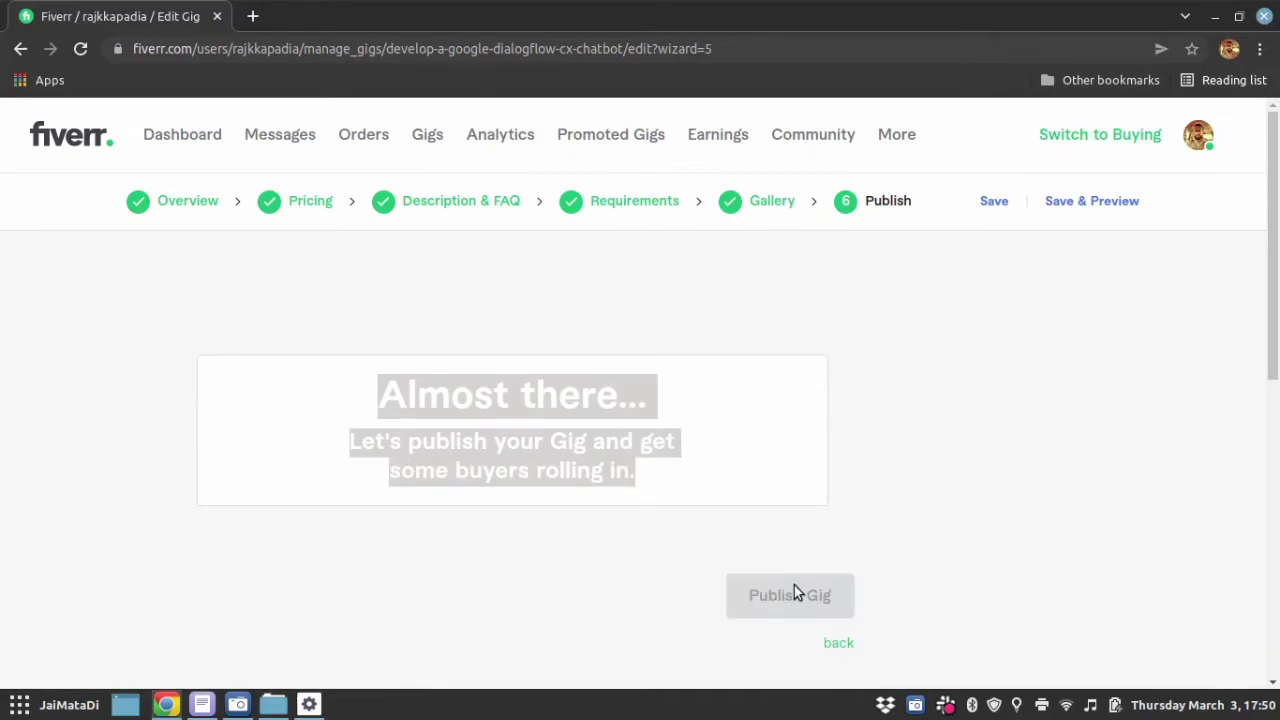
scroll(645, 331, "down", 4)
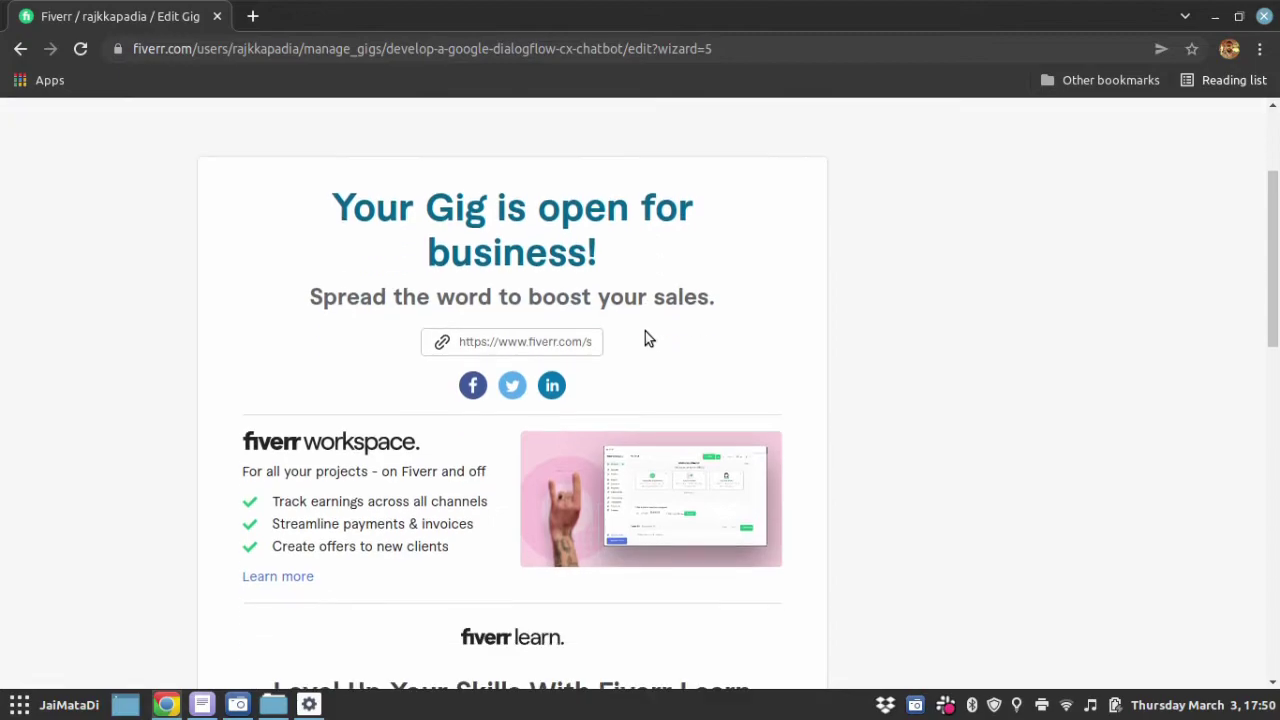
scroll(645, 331, "down", 5)
scroll(646, 329, "down", 5)
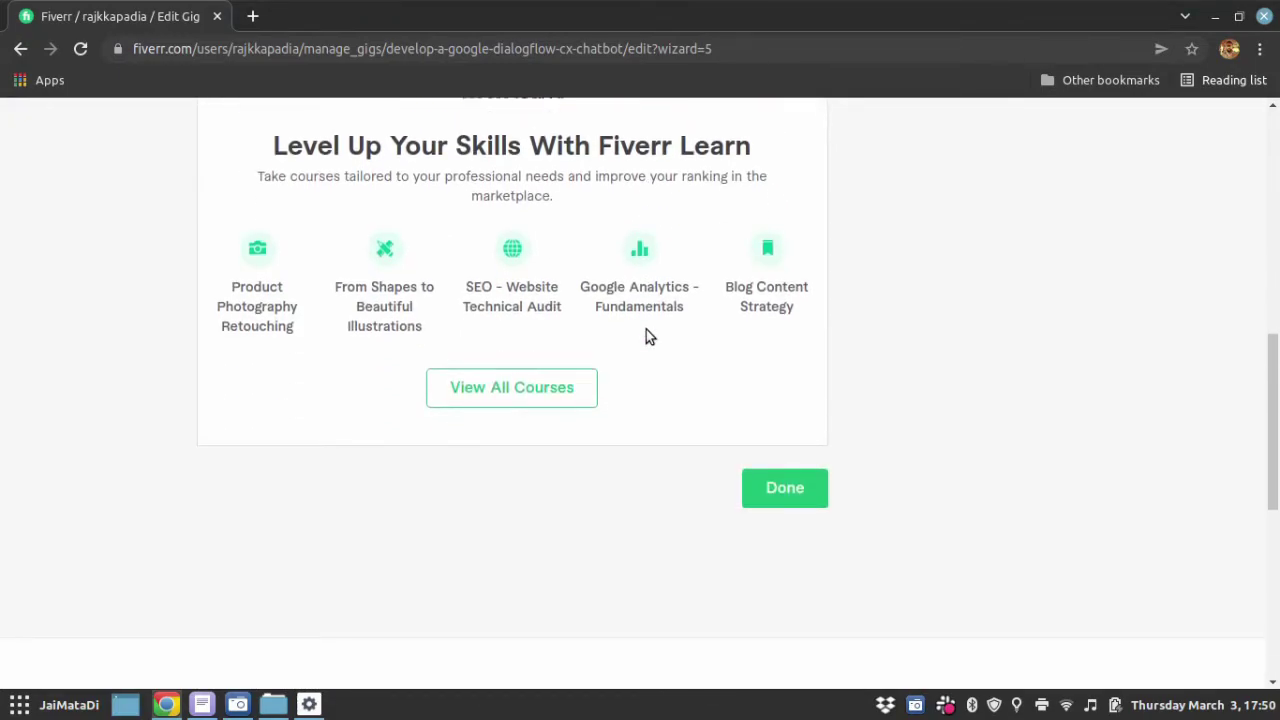
scroll(646, 329, "up", 4)
scroll(646, 329, "down", 3)
Finish and confirm the new gig is listed among four active gigs.
left_click(794, 393)
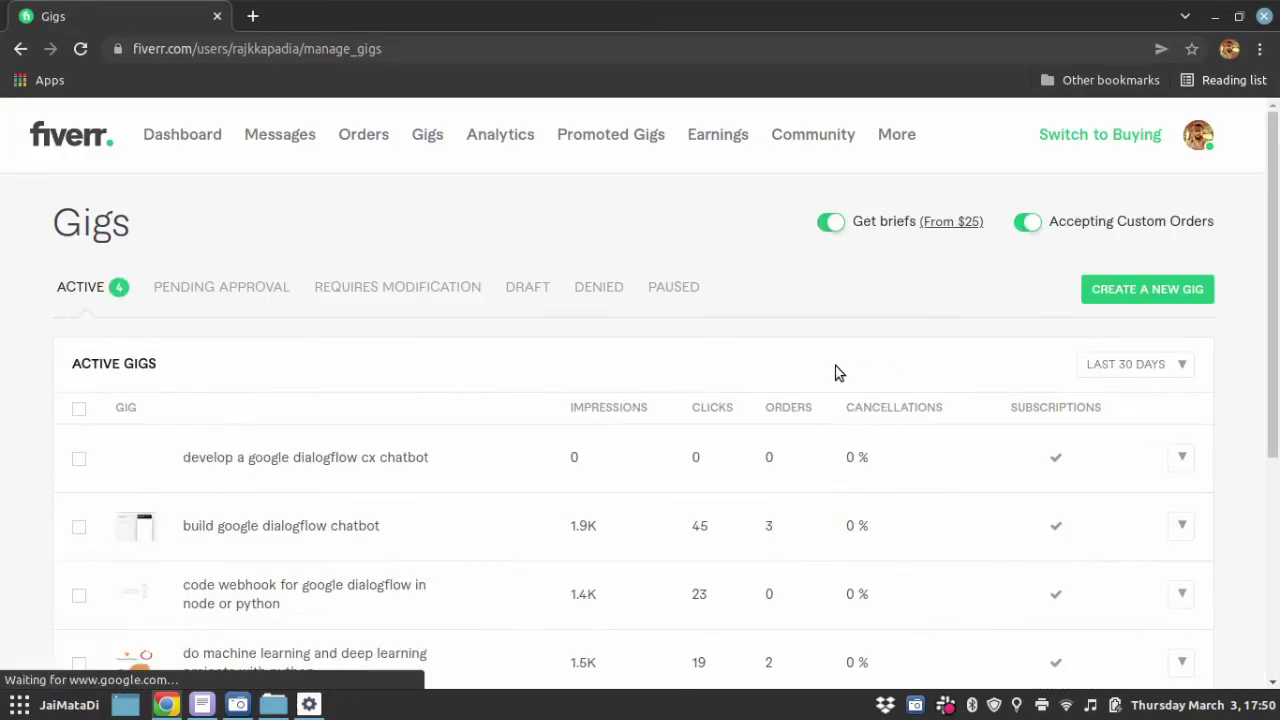
scroll(504, 203, "down", 3)
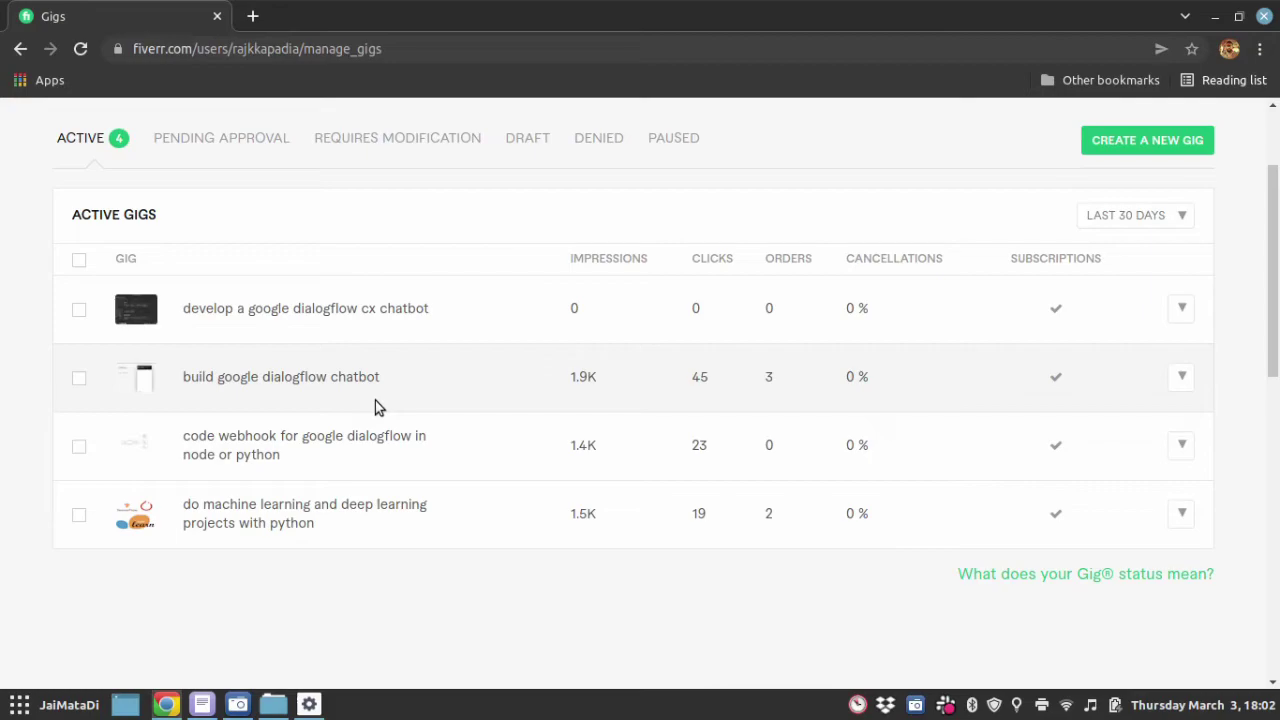
scroll(494, 414, "up", 3)
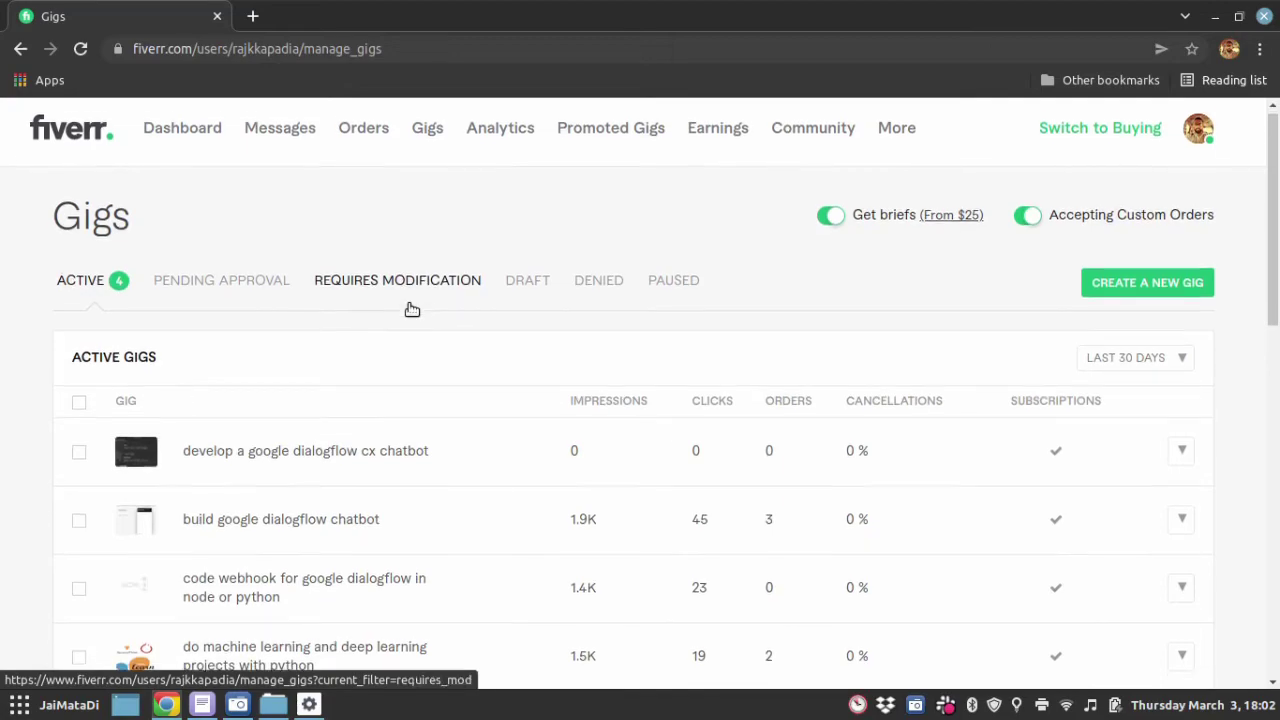
scroll(410, 308, "down", 3)
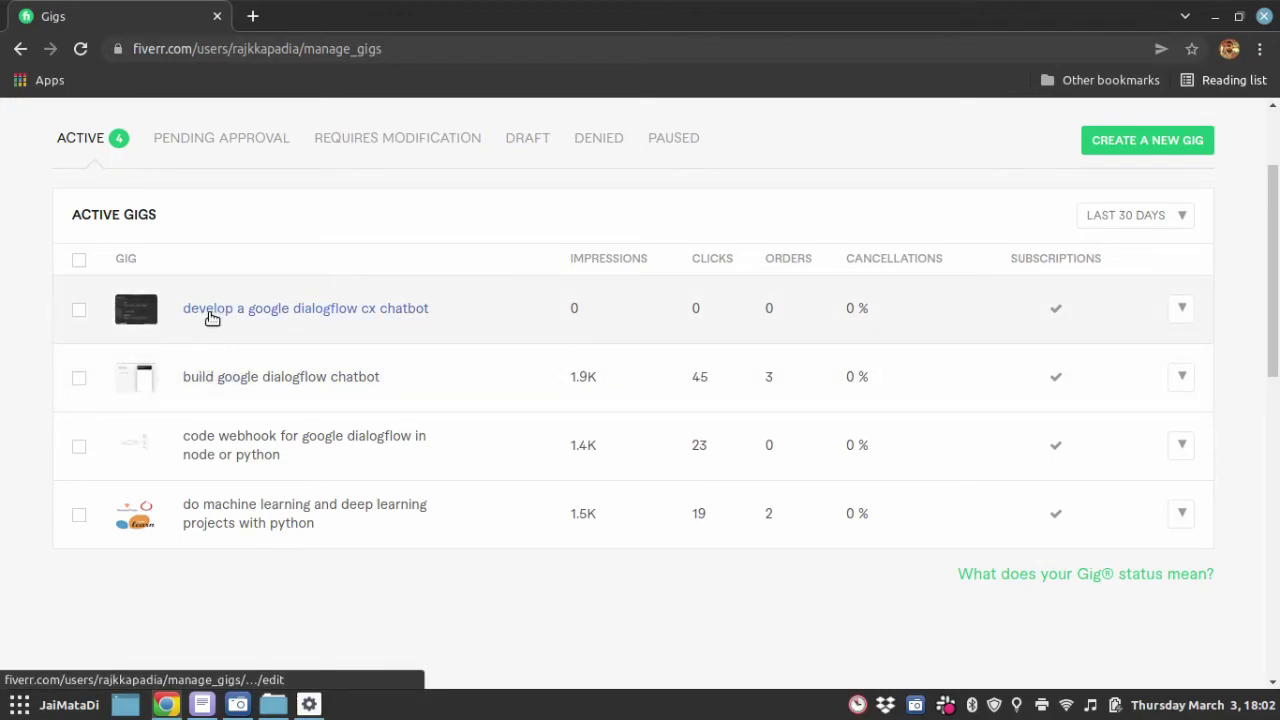
Edit the gig title, replacing 'develop' with 'build'.
left_click(1180, 310)
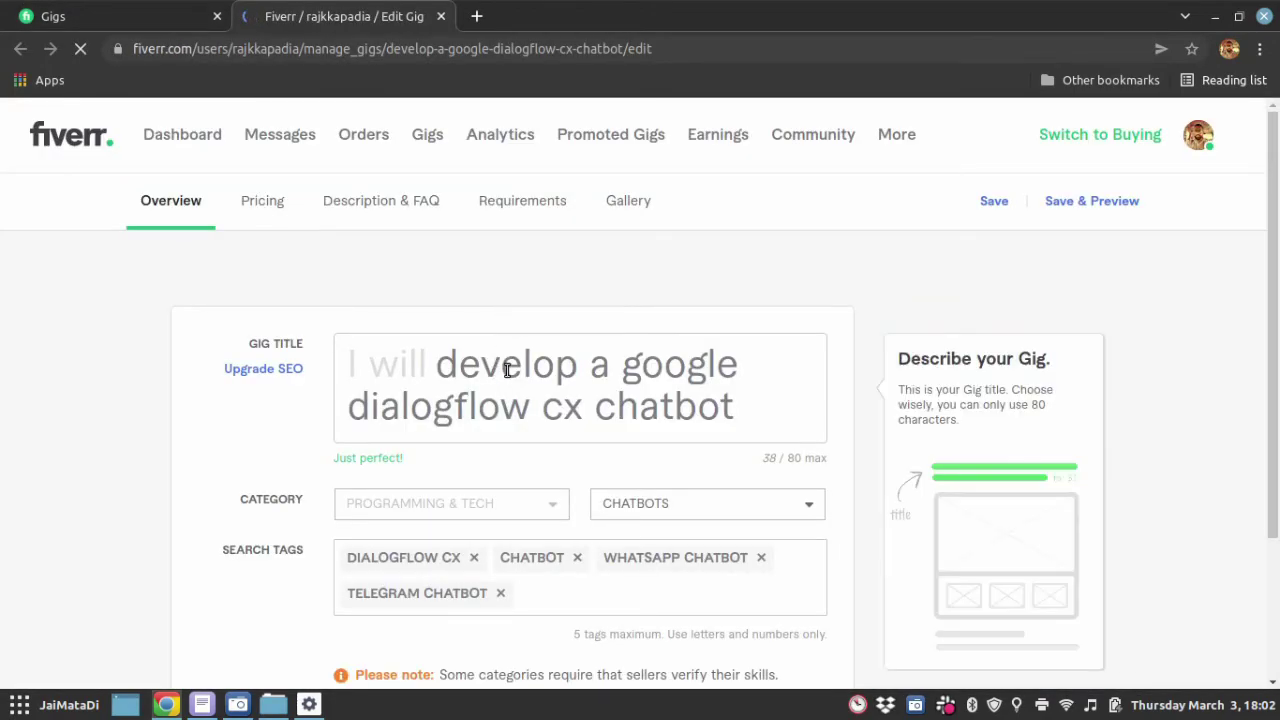
double_click(509, 366)
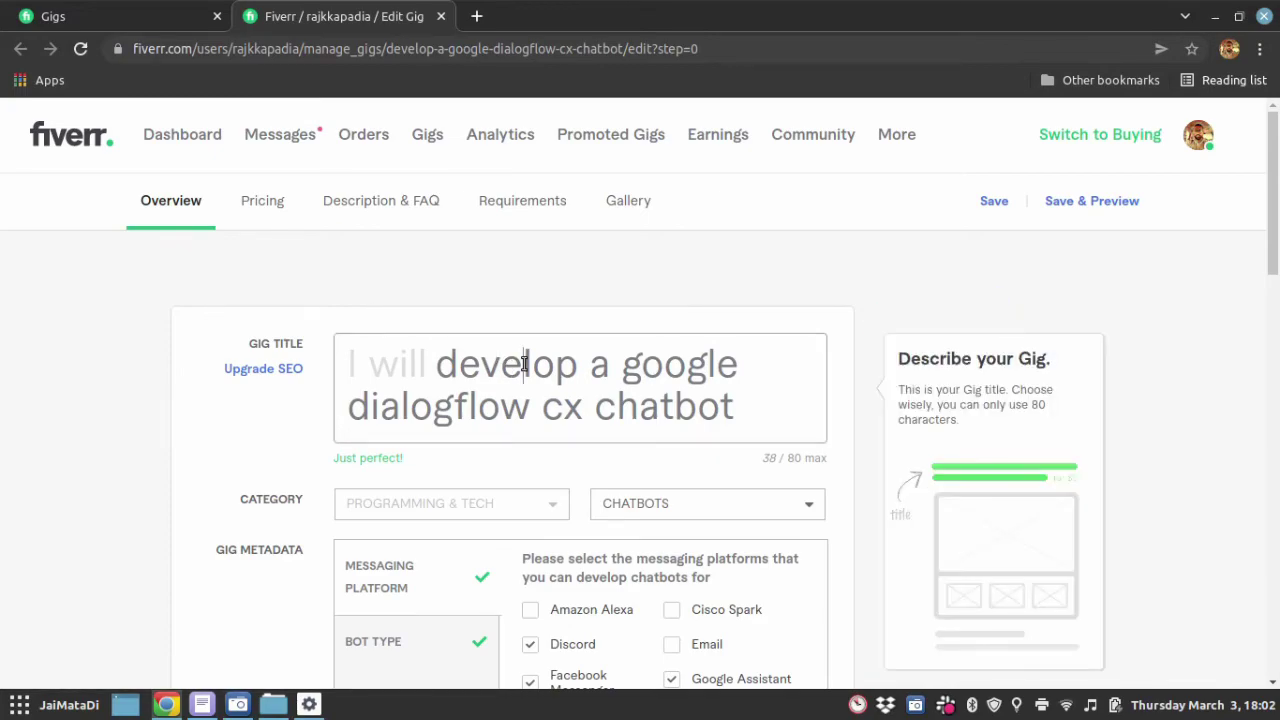
double_click(523, 364)
type("build")
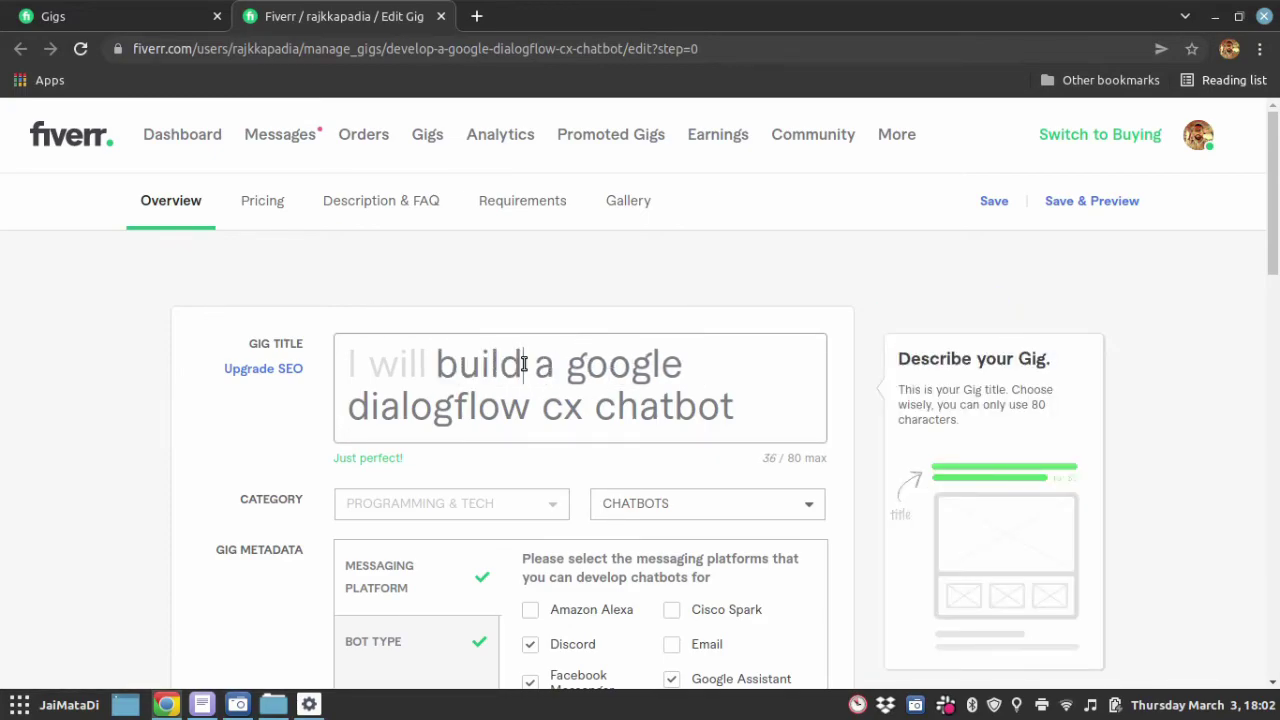
Save the new title 'I will build a google dialogflow cx chatbot' and return to the gigs list.
scroll(1122, 445, "down", 3)
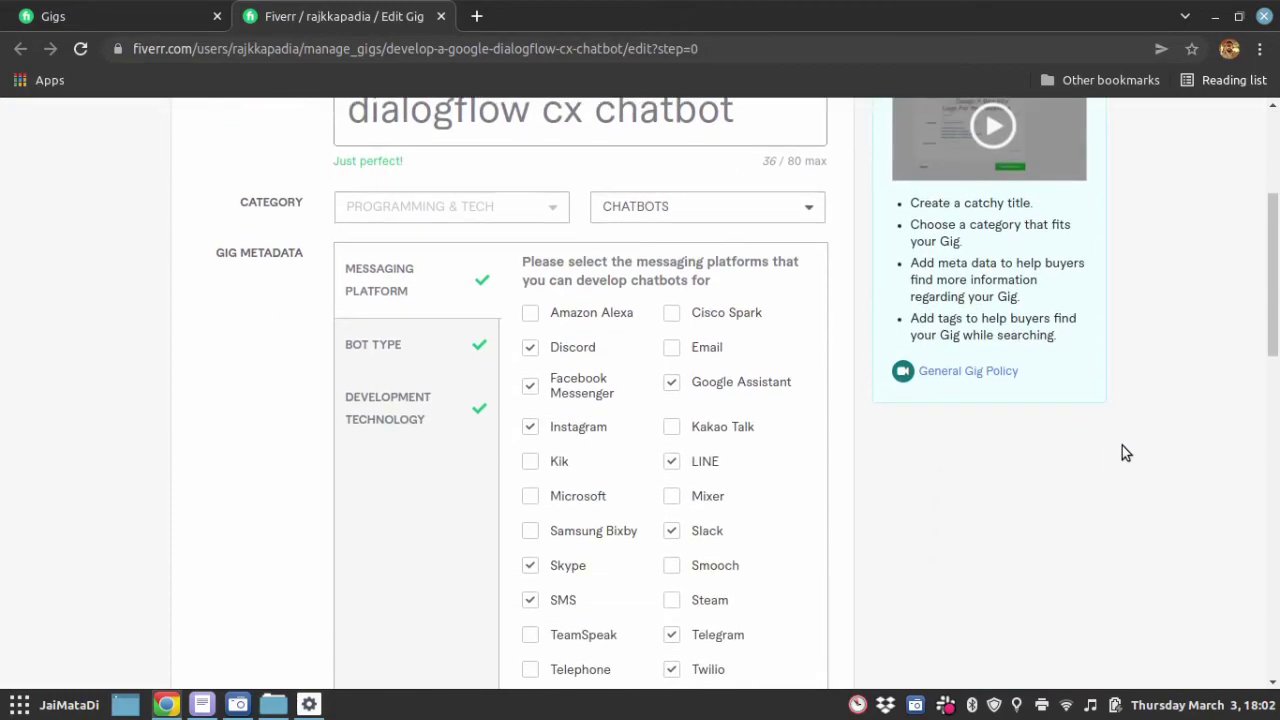
scroll(1123, 449, "down", 3)
scroll(1120, 456, "down", 3)
left_click(818, 600)
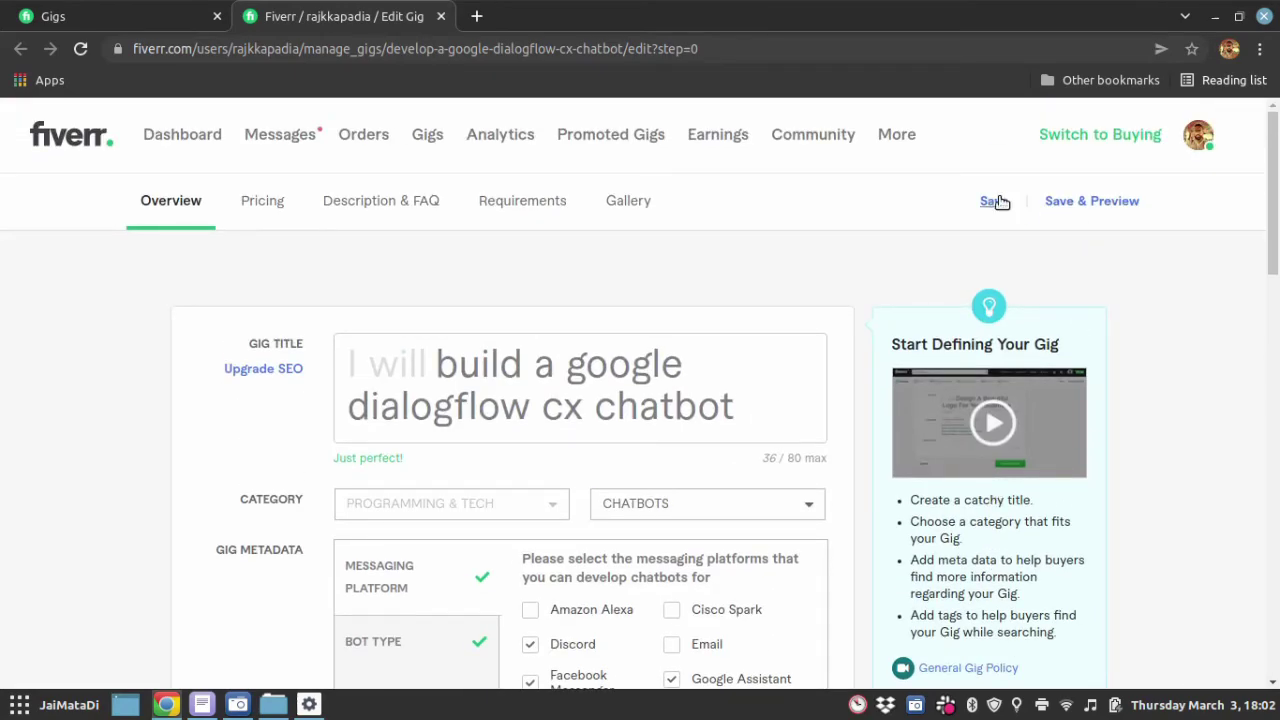
left_click(995, 201)
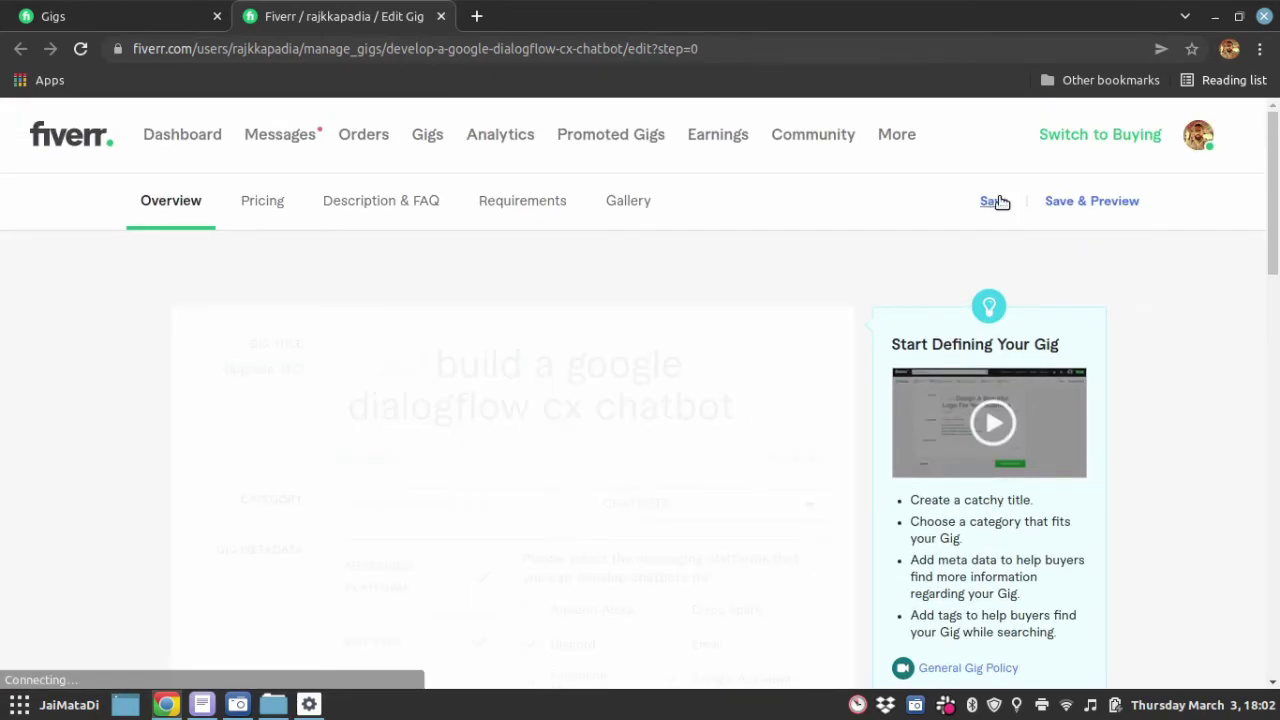
left_click(428, 134)
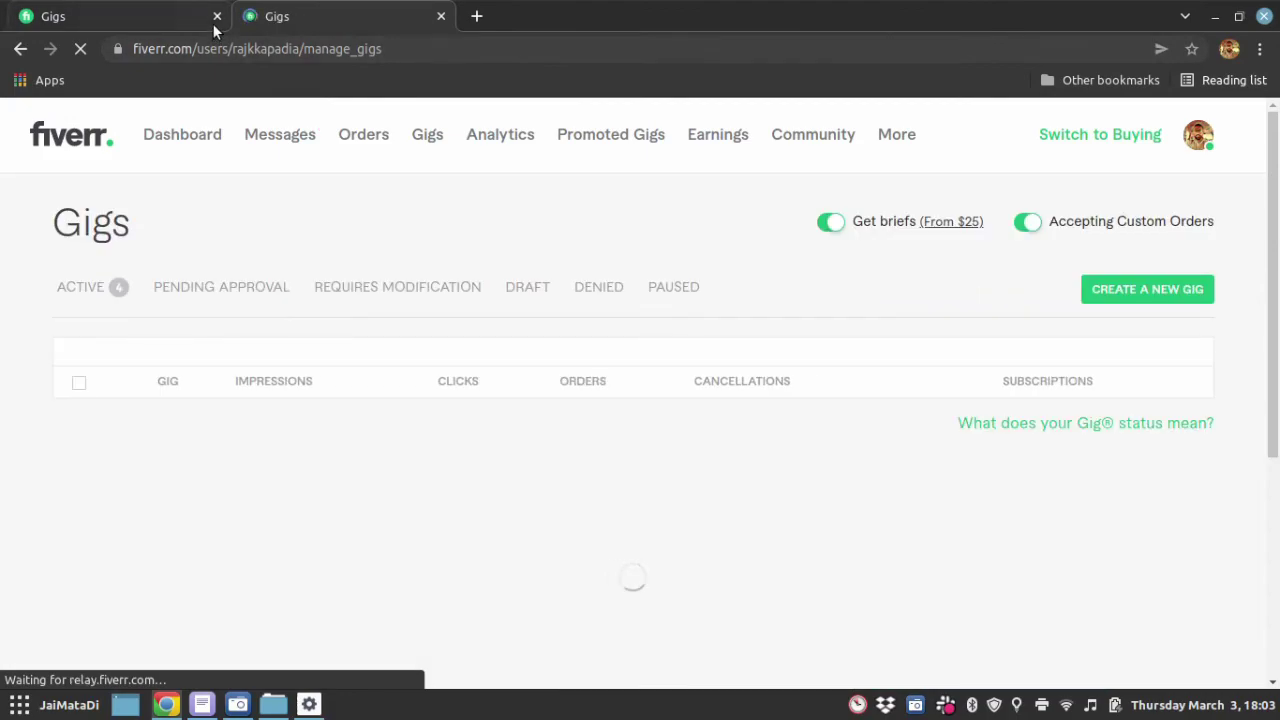
Close the old Gigs tab and check that the retitled 'build' gig is listed first.
left_click(216, 17)
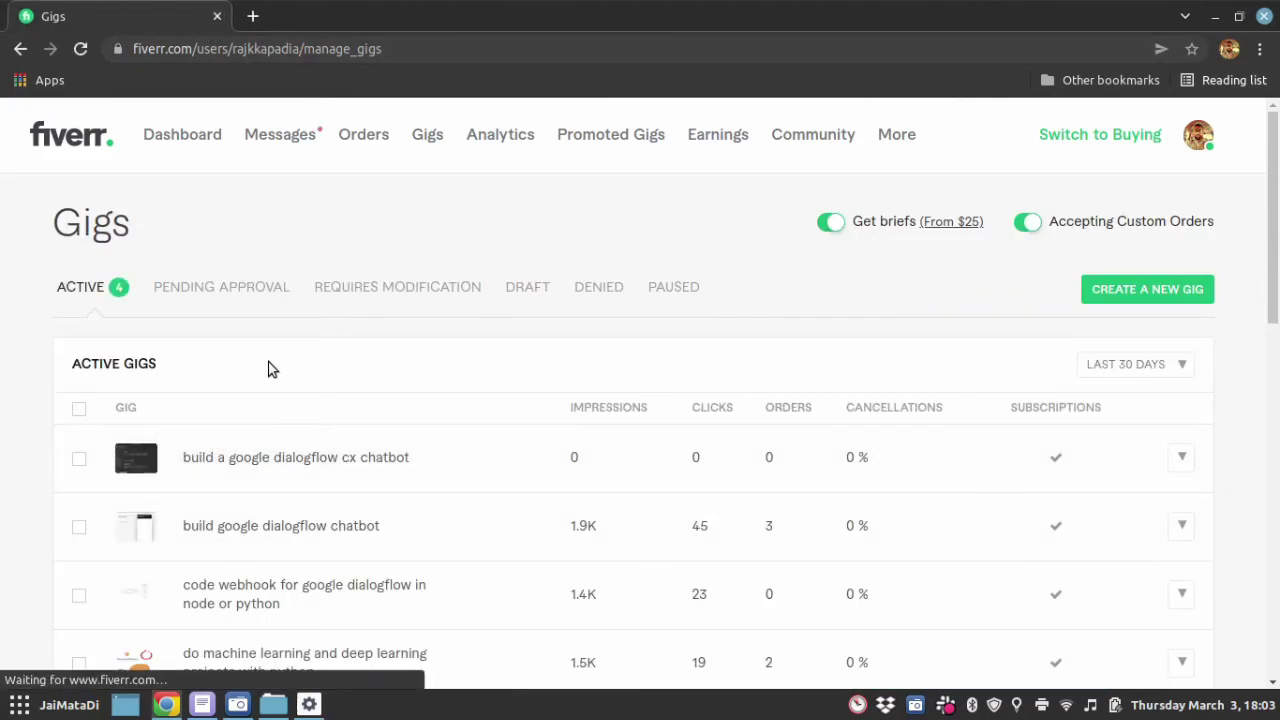
scroll(268, 369, "down", 3)
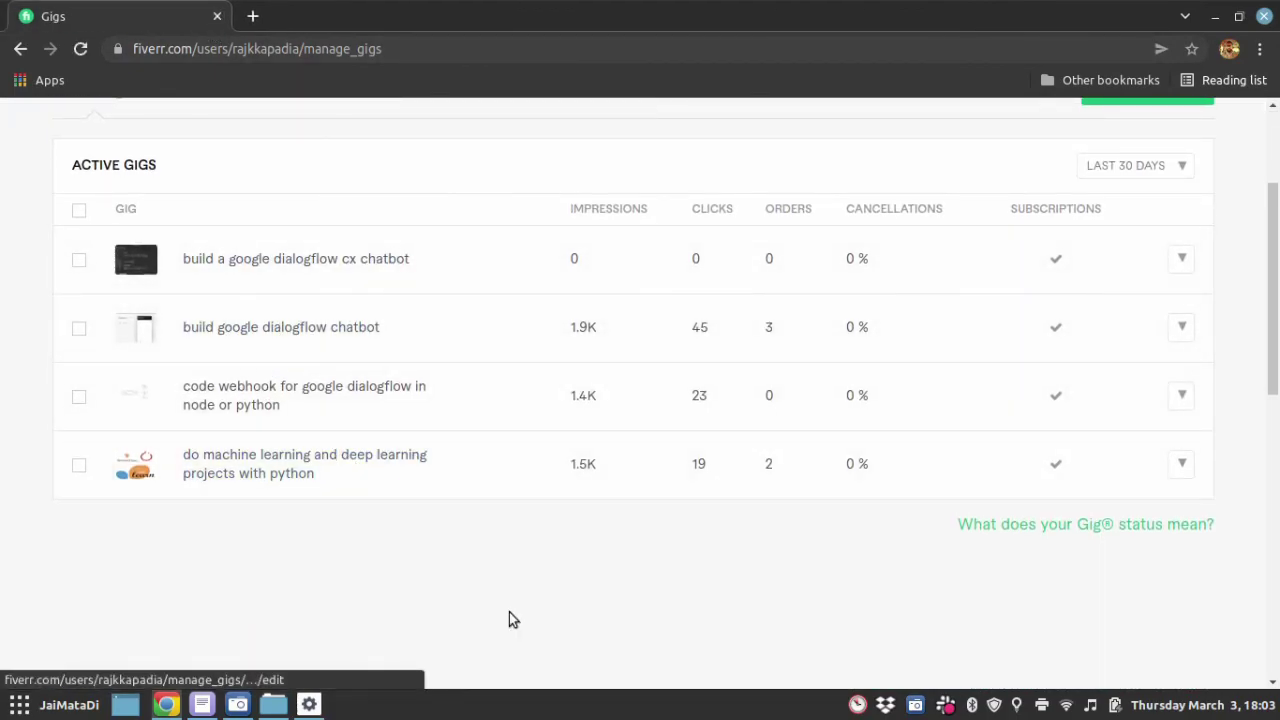
scroll(525, 580, "up", 3)
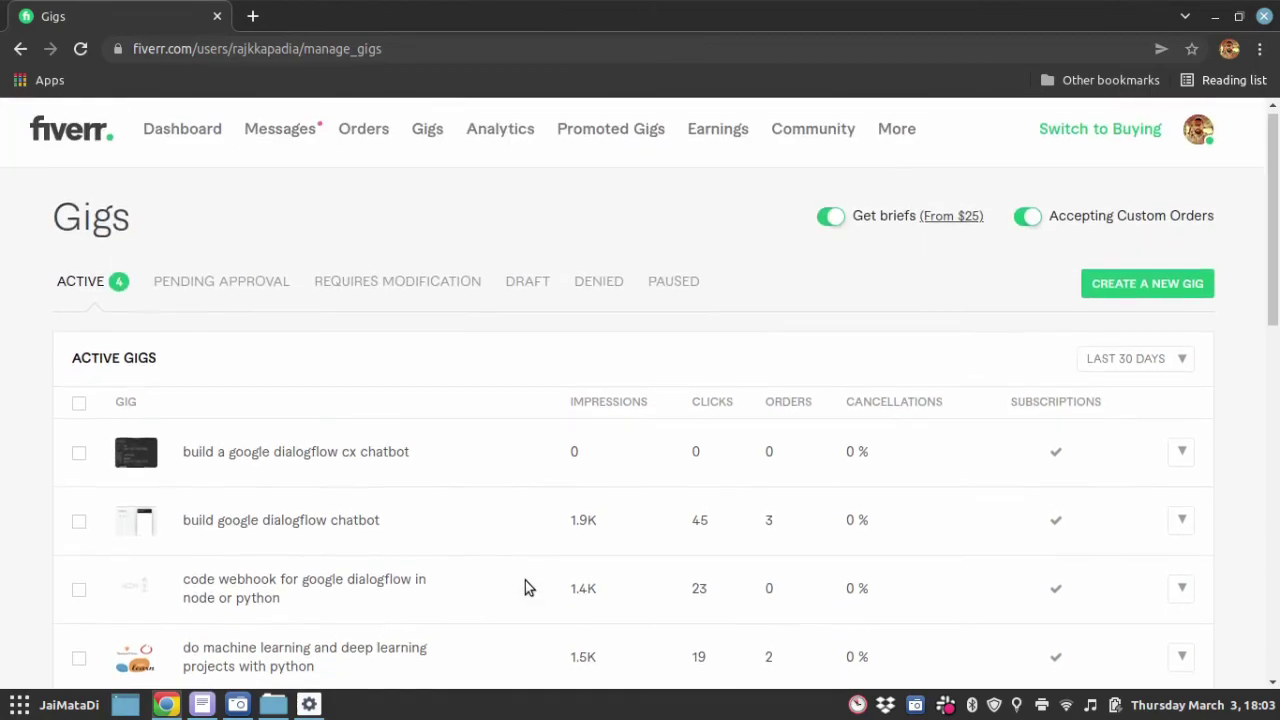
scroll(525, 580, "down", 2)
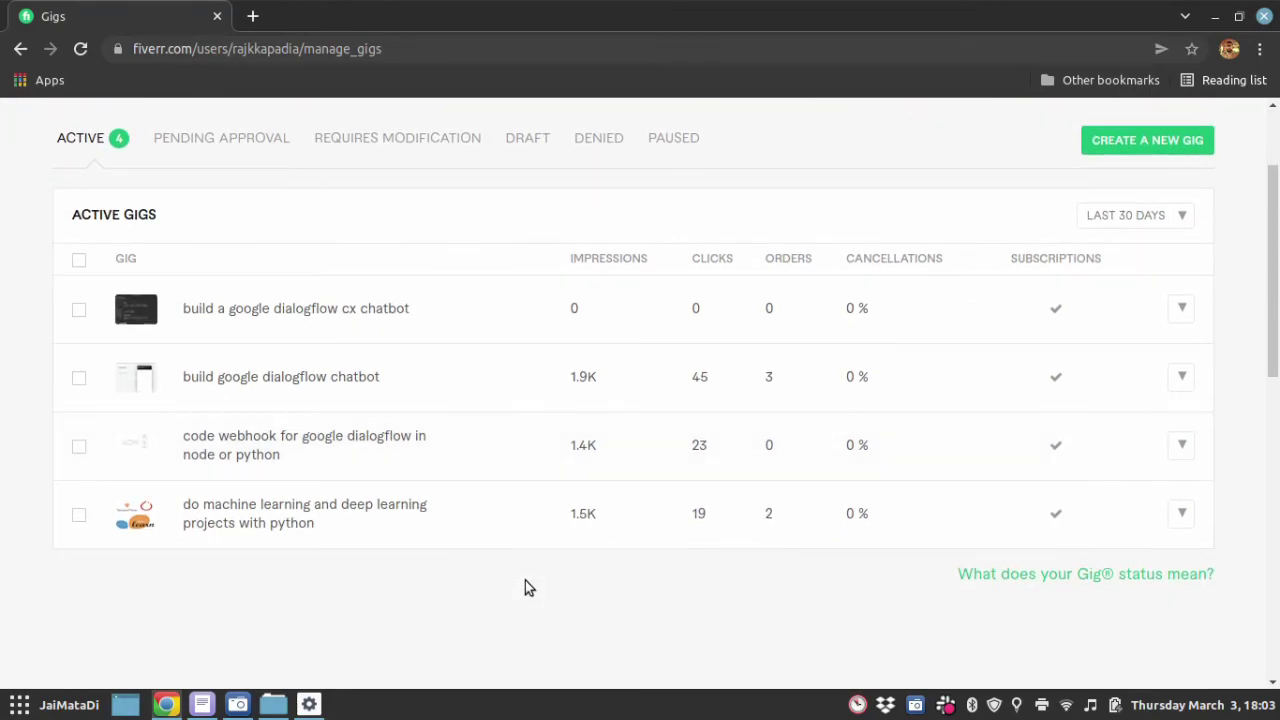